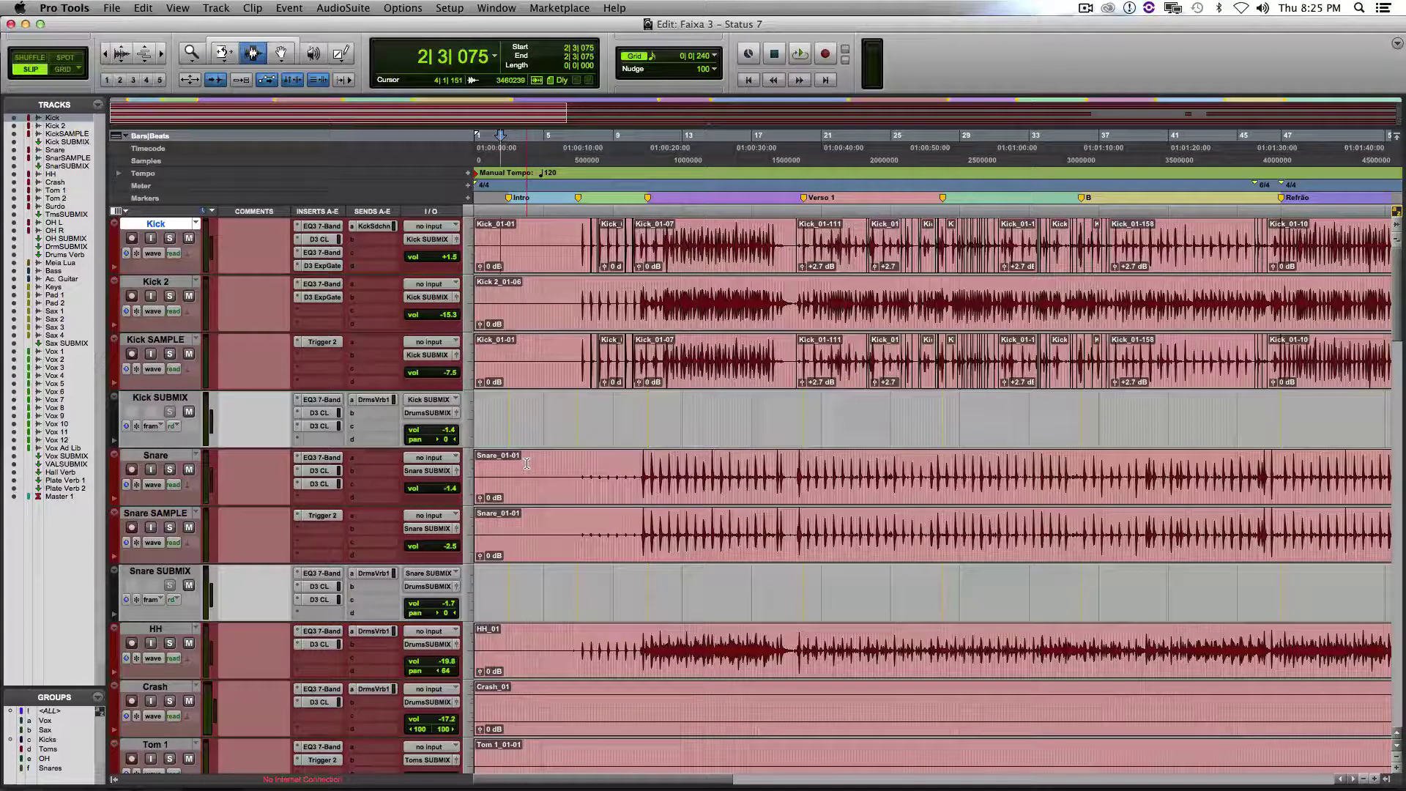
Play the session and look over its tracks from the drums through bass, guitar, keys and sax to the vocals
key("space")
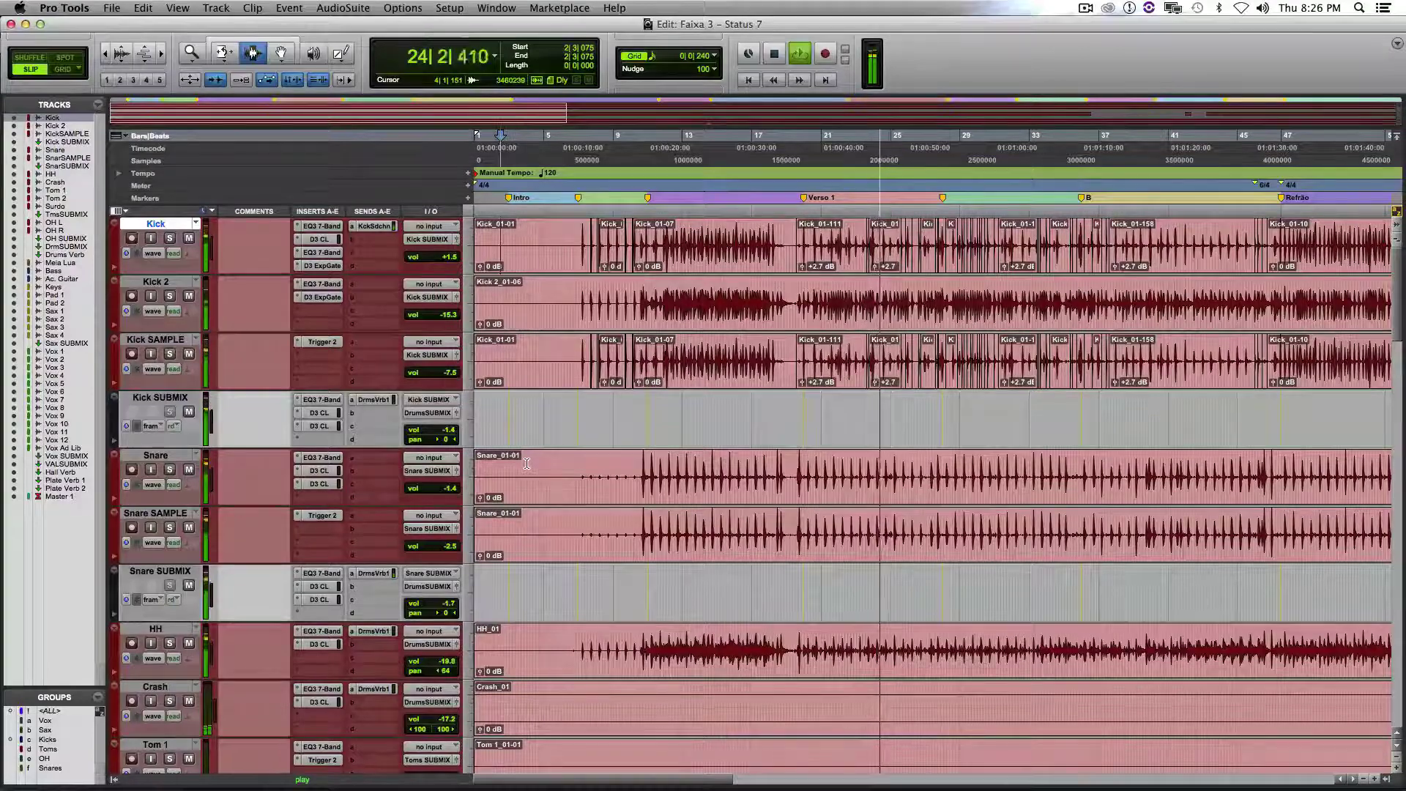
scroll(619, 510, "down", 4)
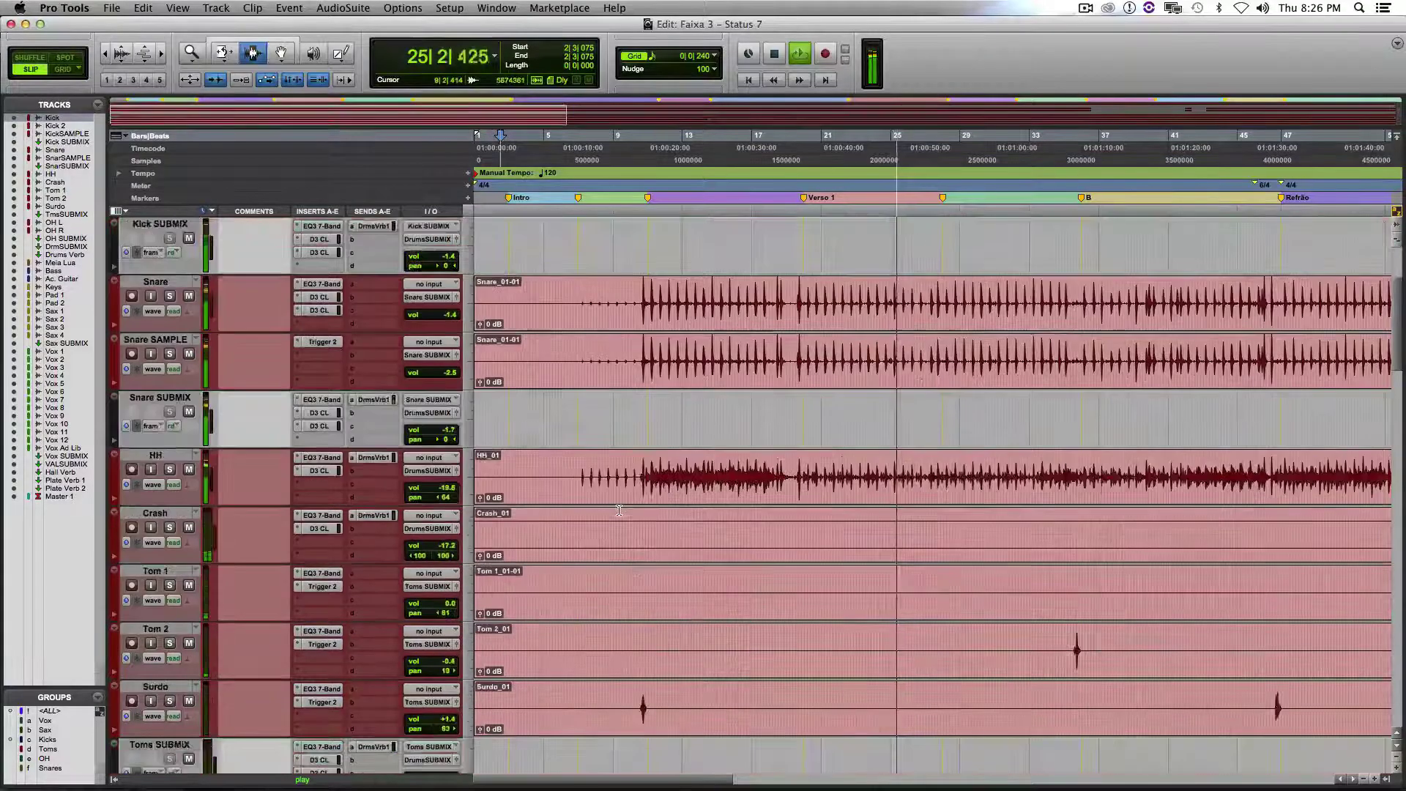
scroll(619, 511, "down", 5)
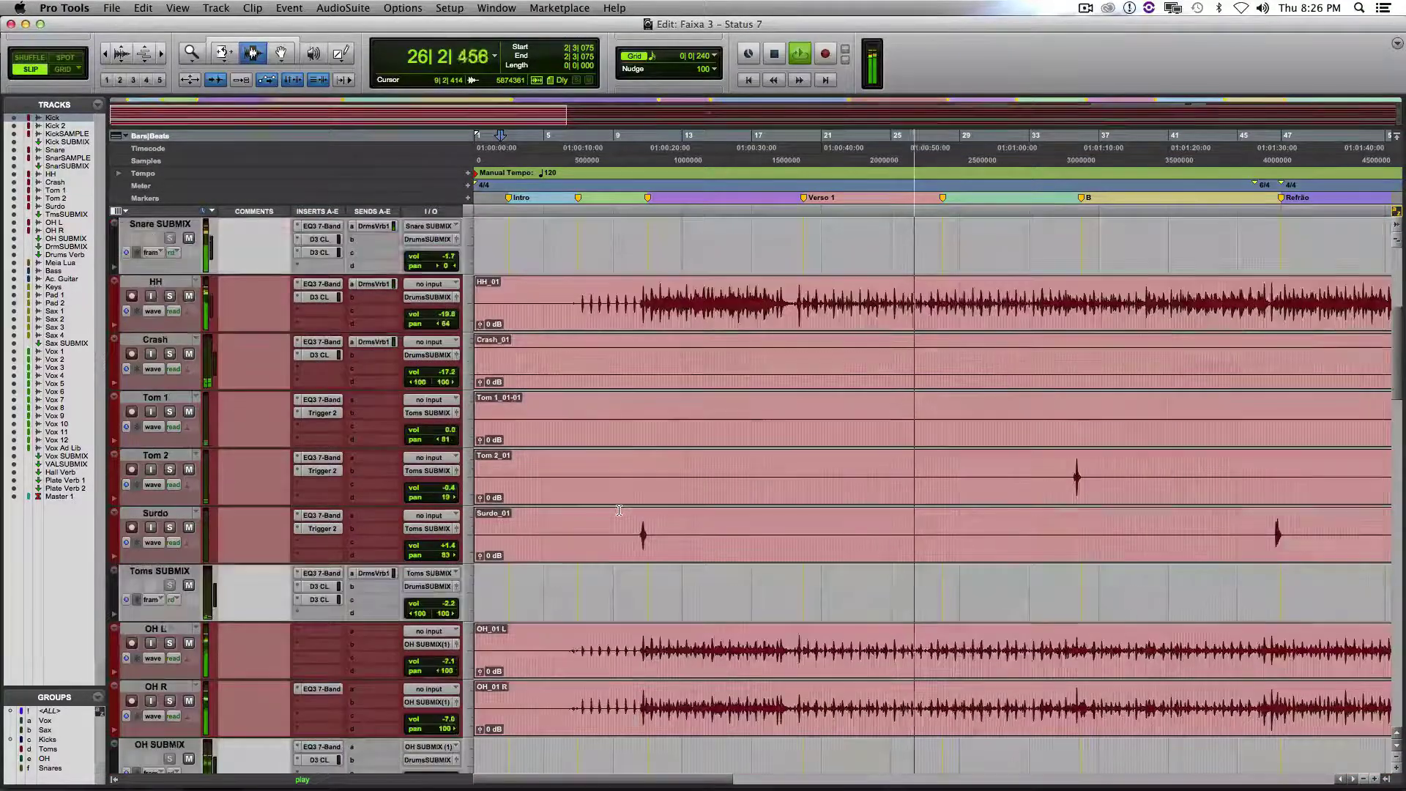
scroll(619, 510, "down", 3)
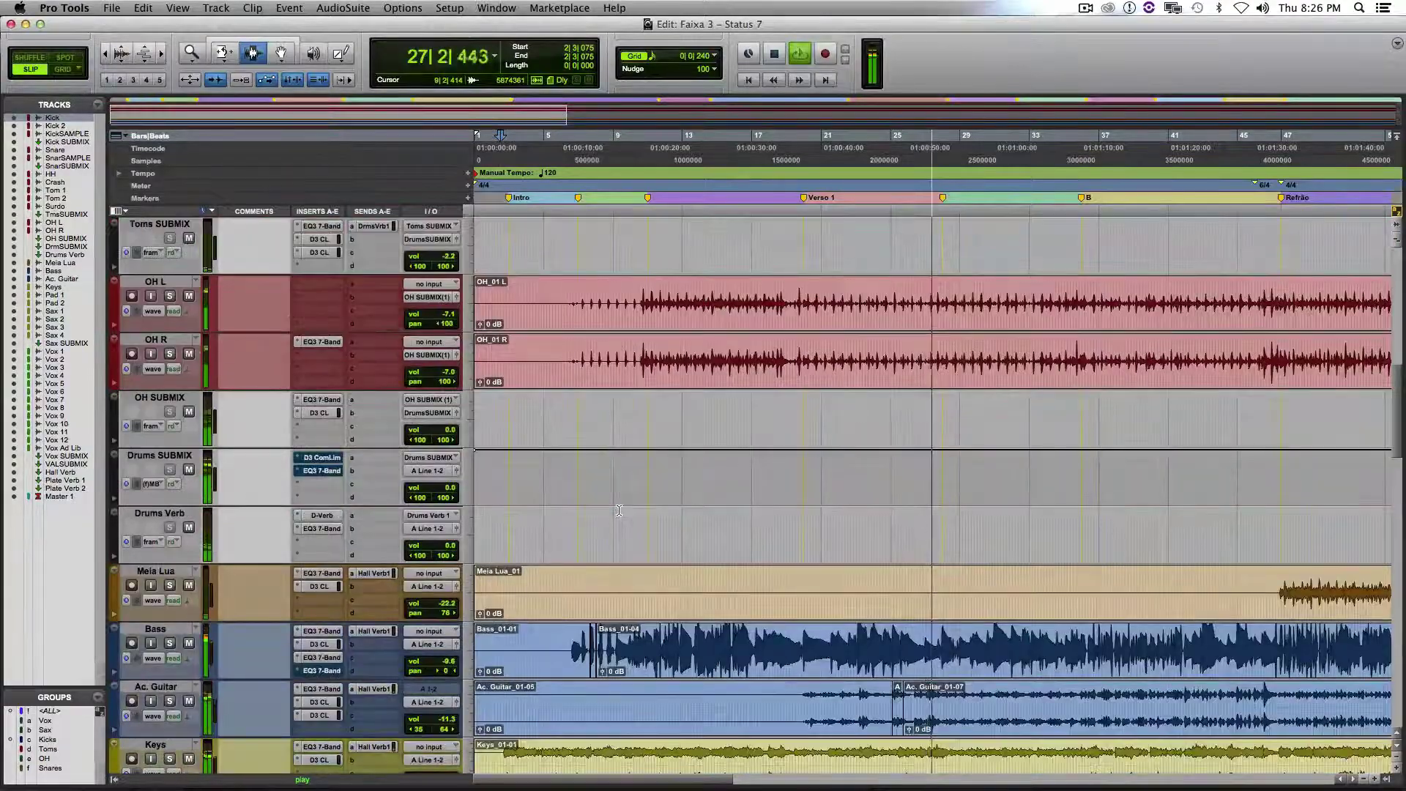
scroll(619, 510, "down", 9)
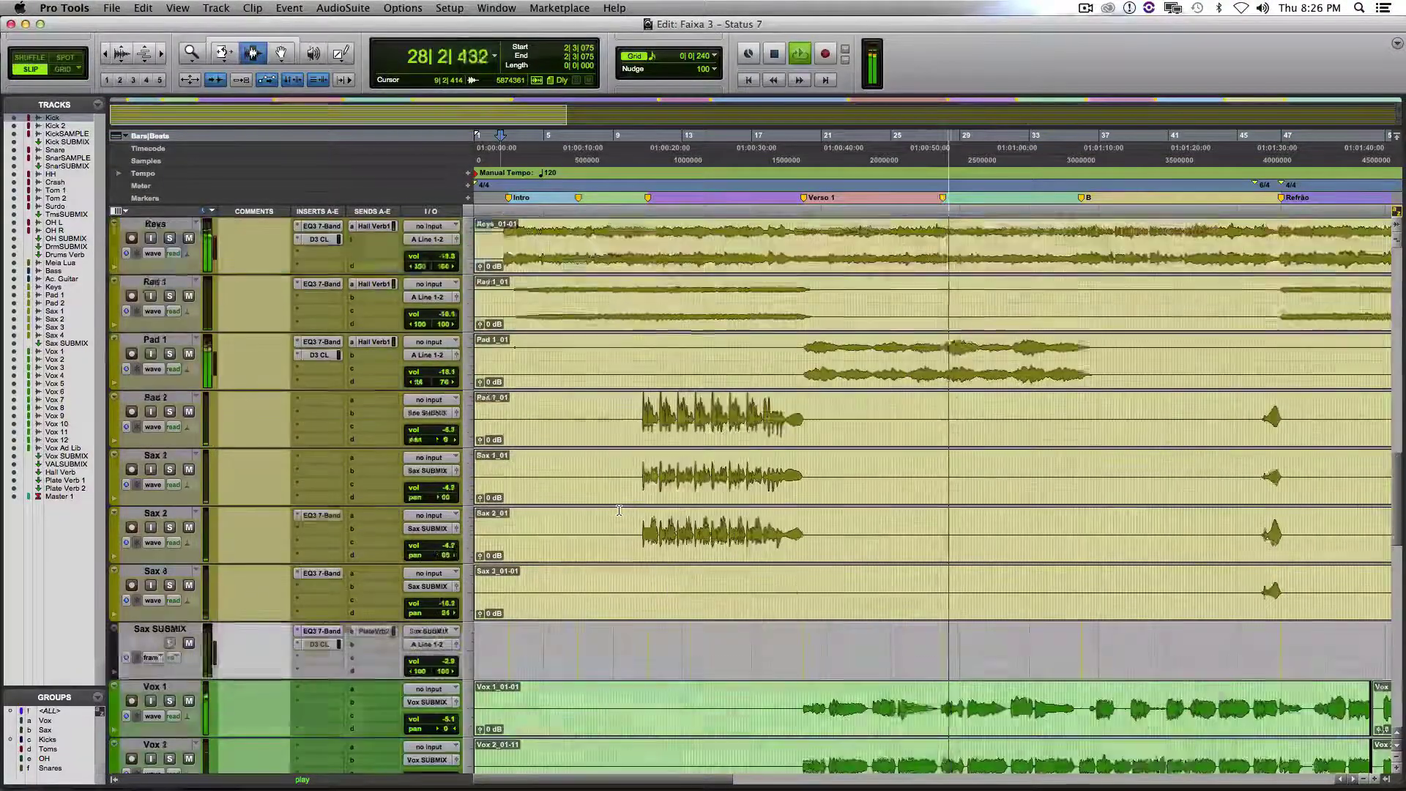
scroll(619, 510, "down", 5)
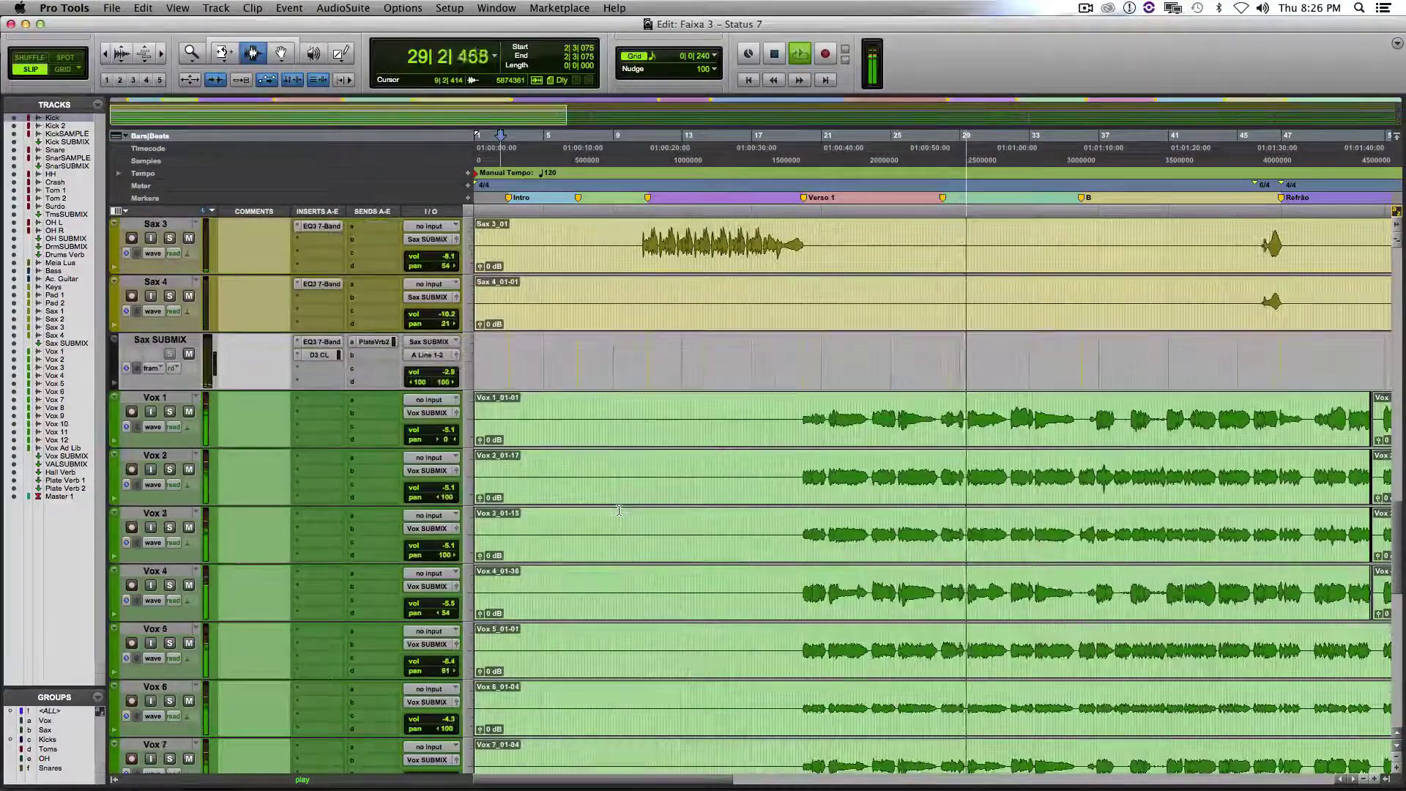
scroll(619, 510, "down", 5)
scroll(619, 511, "down", 3)
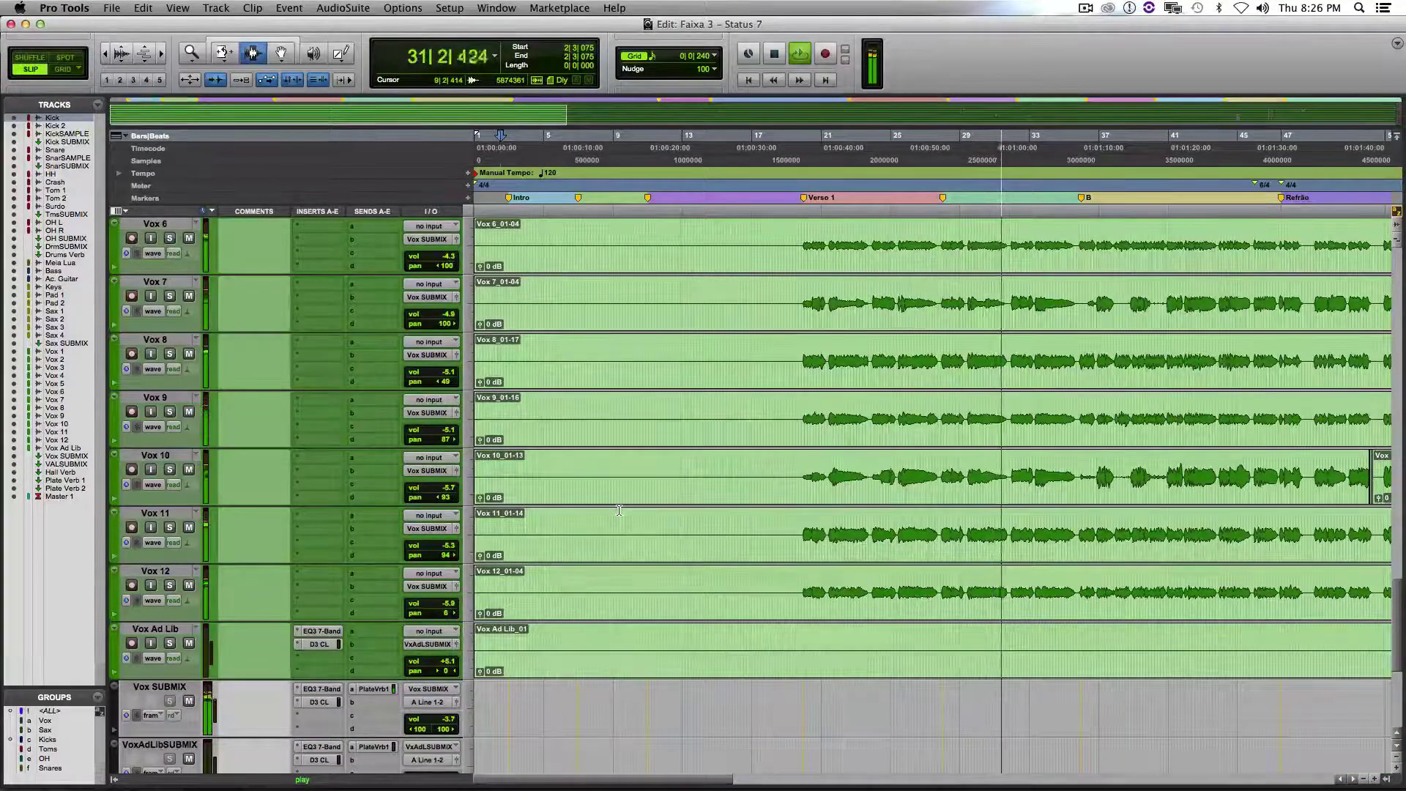
scroll(618, 510, "up", 2)
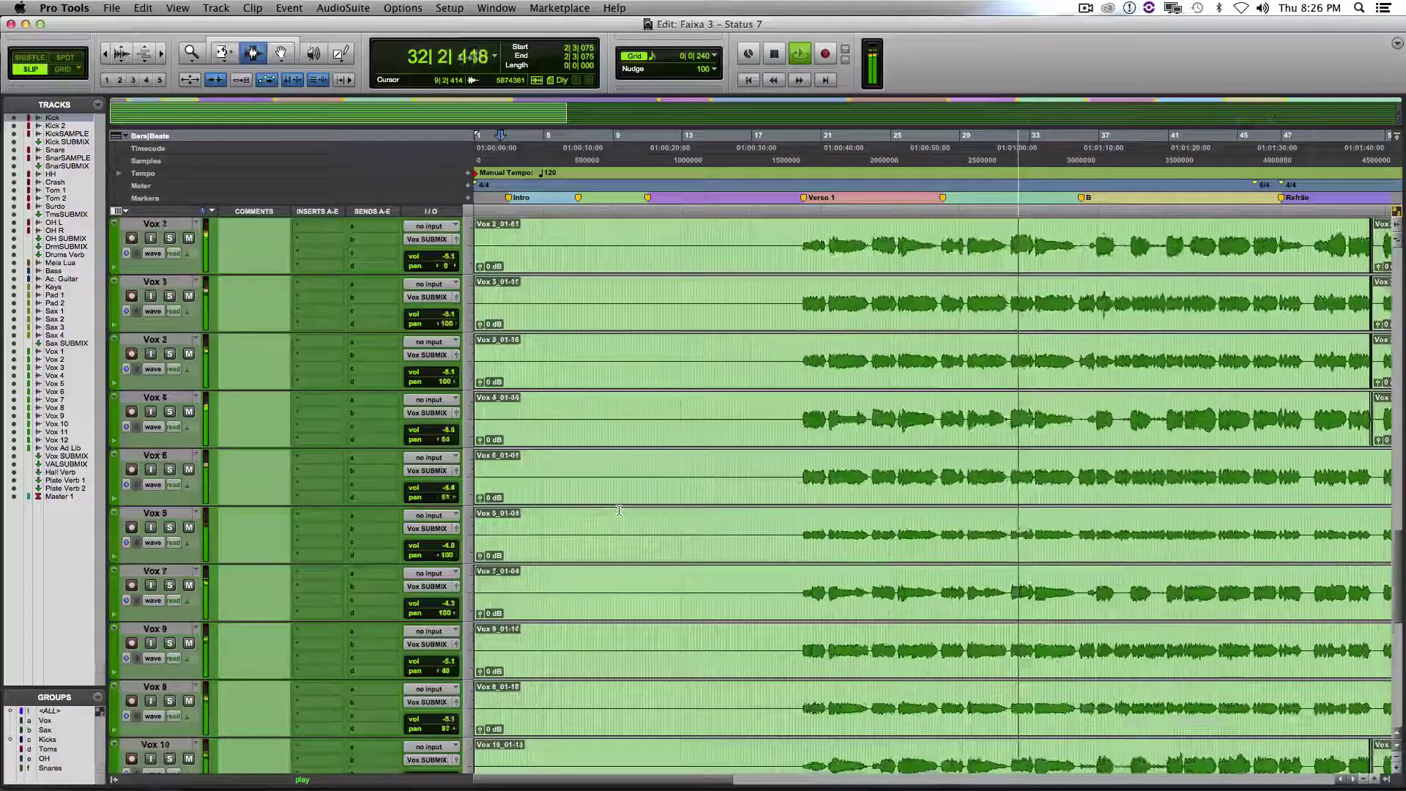
scroll(619, 510, "up", 7)
scroll(619, 511, "up", 8)
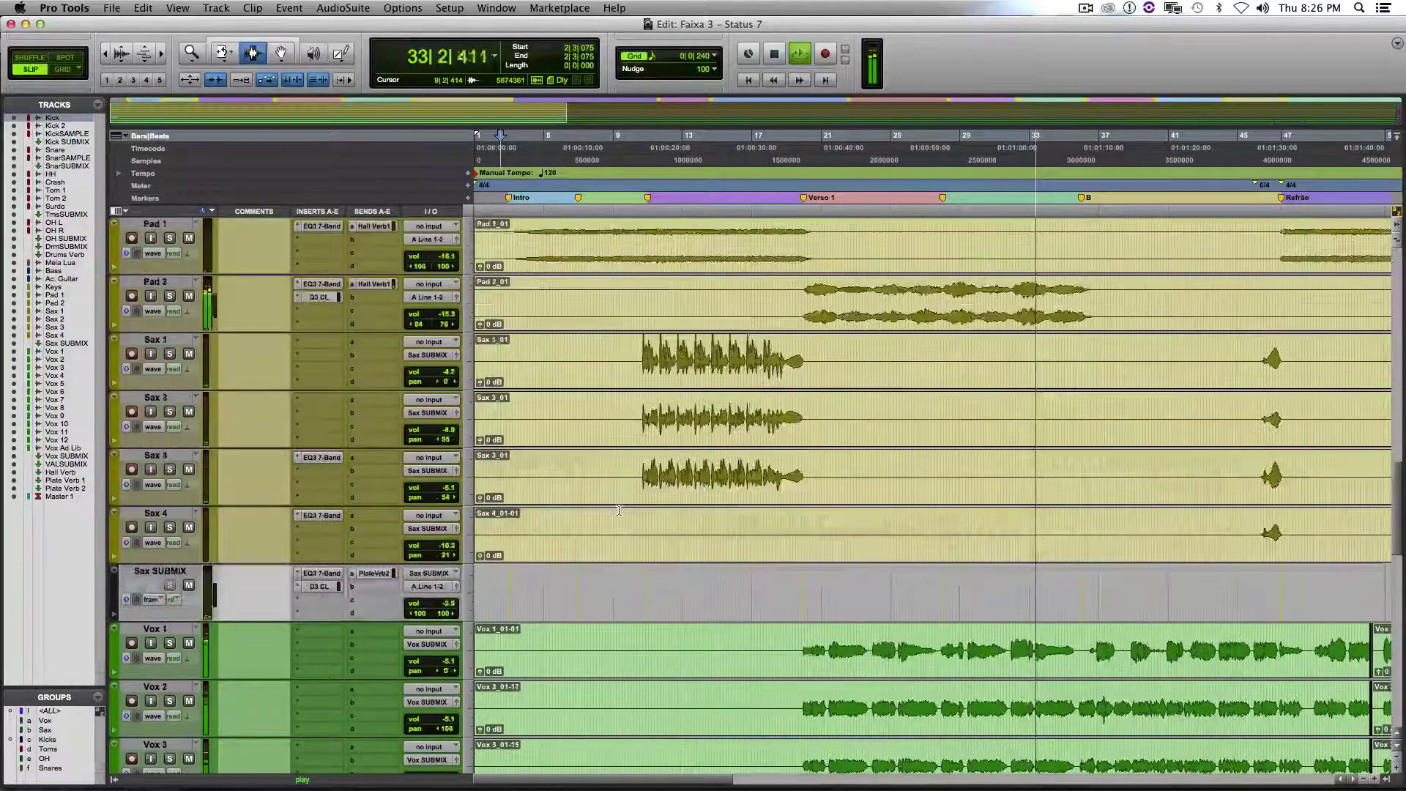
scroll(619, 510, "up", 8)
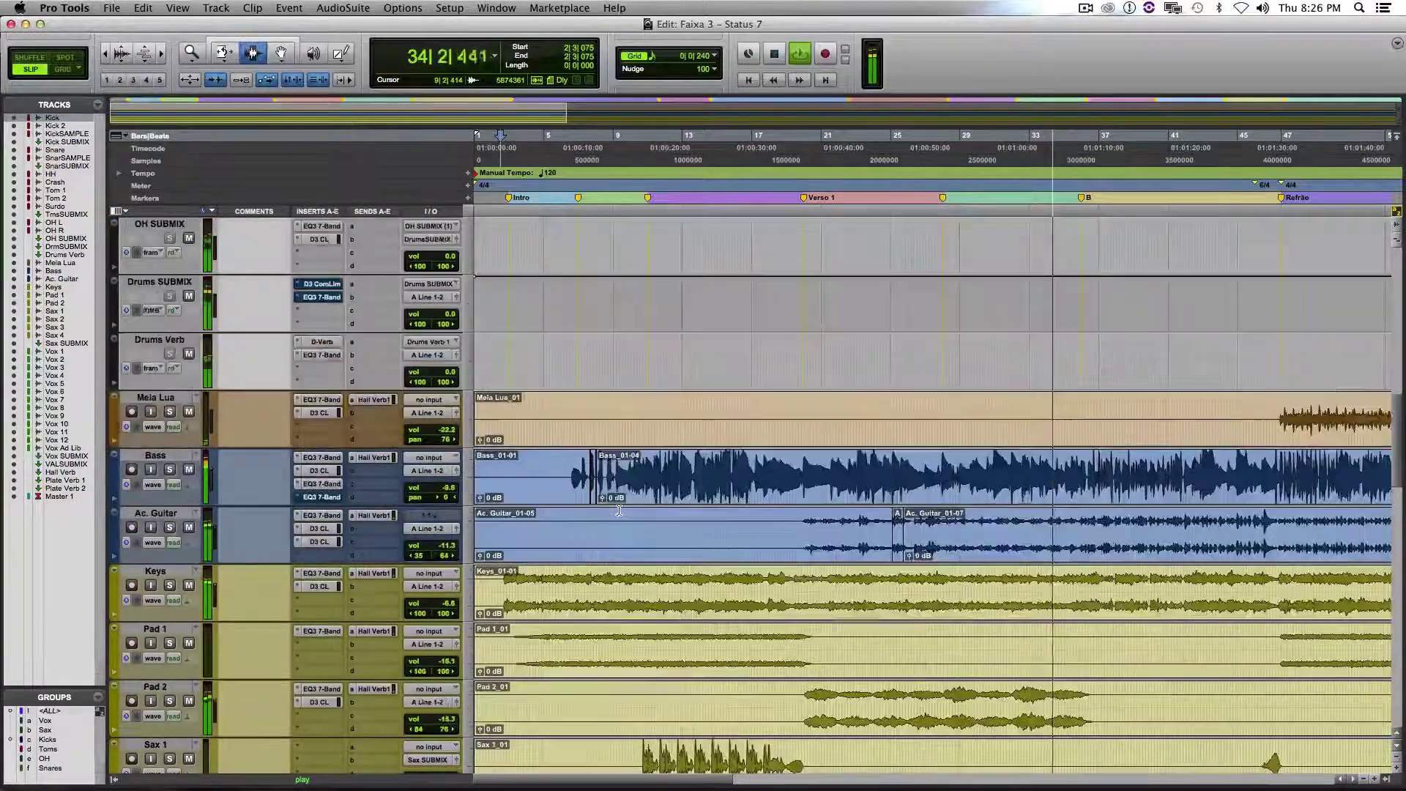
scroll(619, 511, "up", 2)
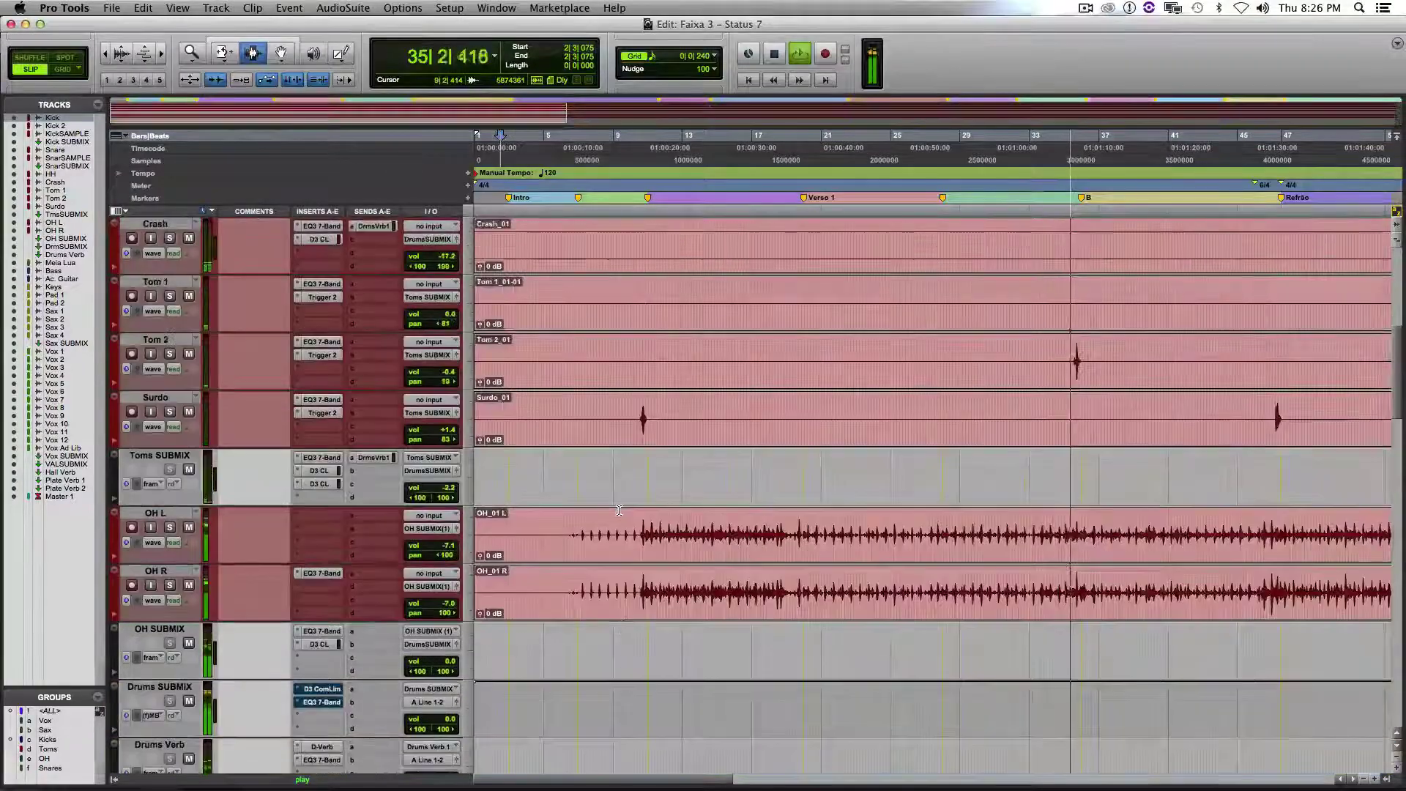
scroll(619, 510, "up", 4)
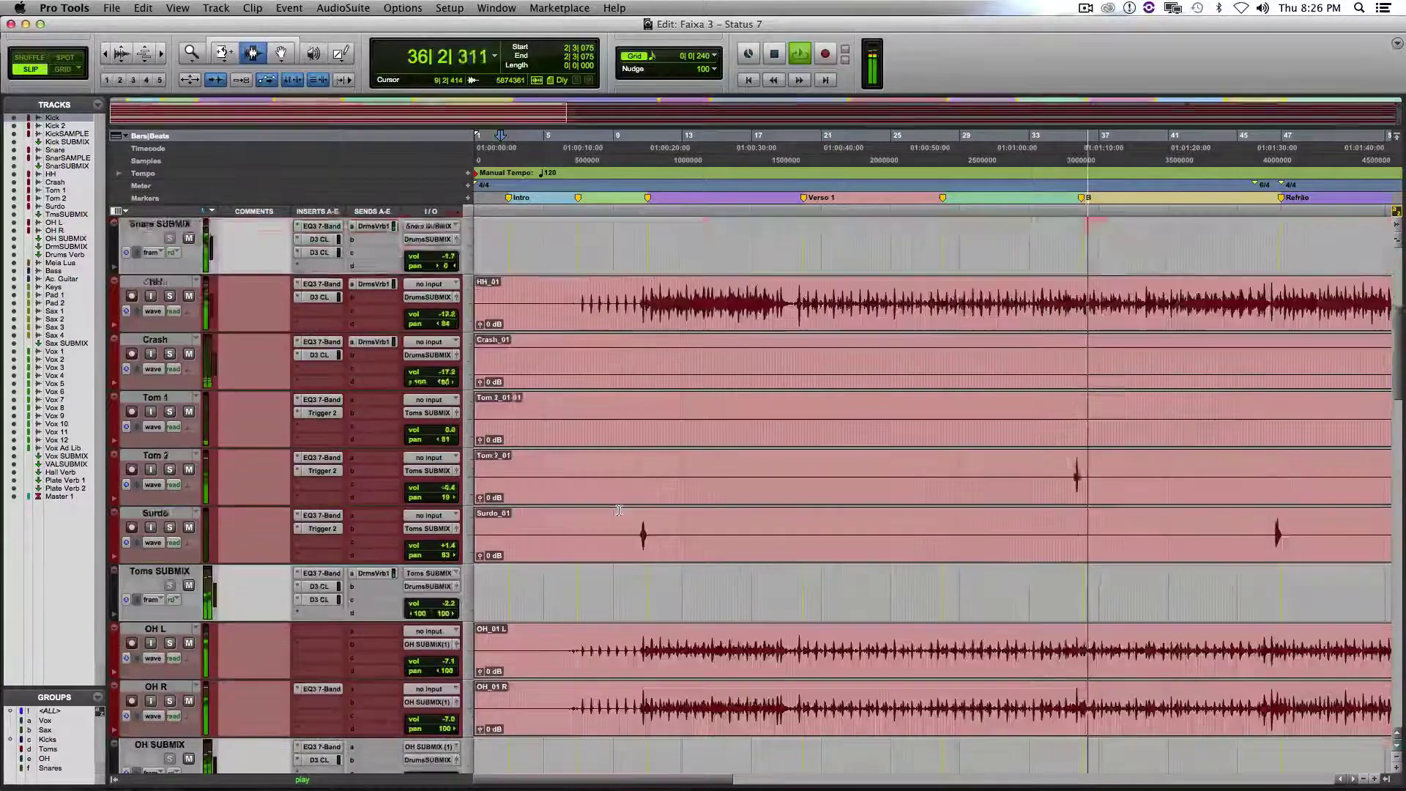
scroll(619, 511, "up", 4)
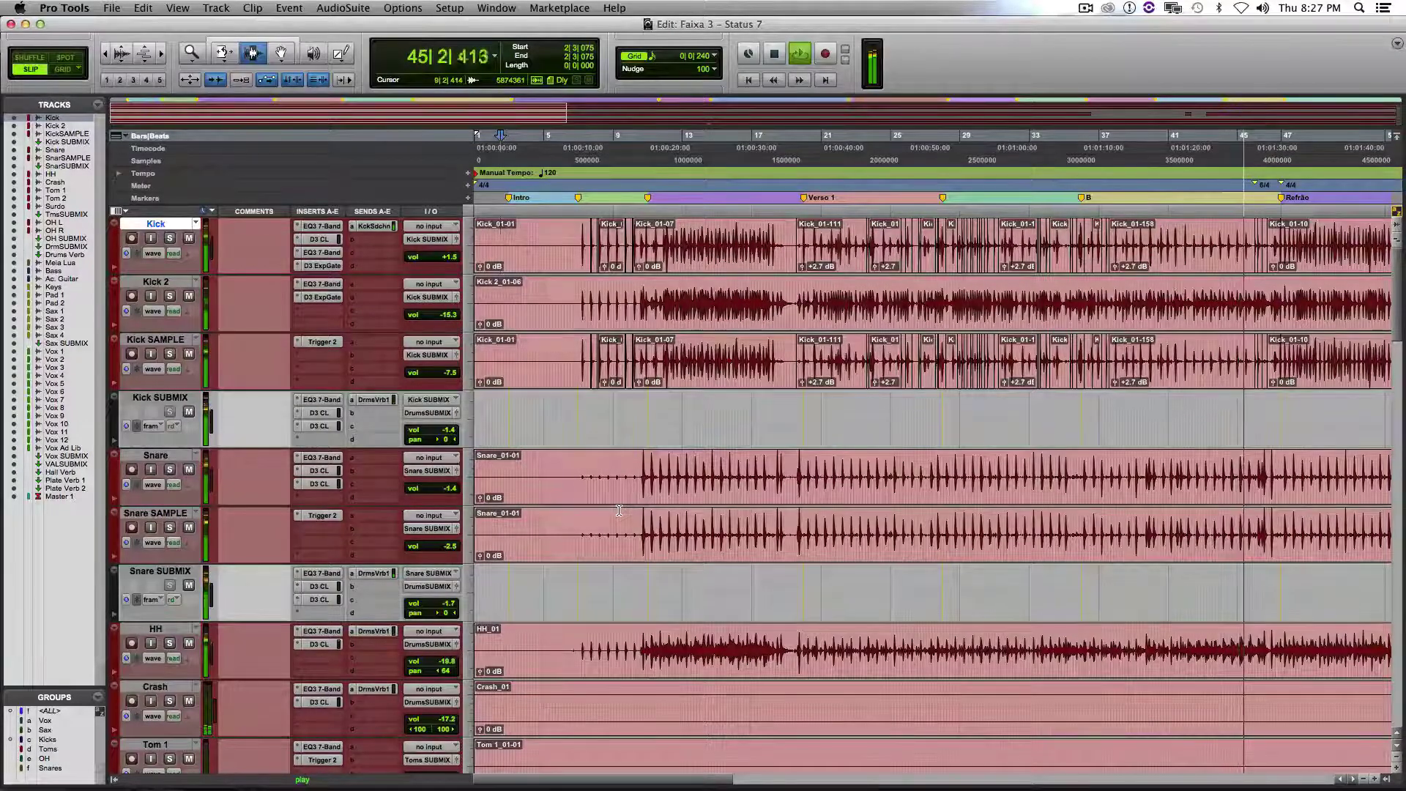
Open the EQ3 7-Band insert on the Master 1 track to examine its settings
scroll(687, 587, "down", 10)
scroll(687, 587, "down", 12)
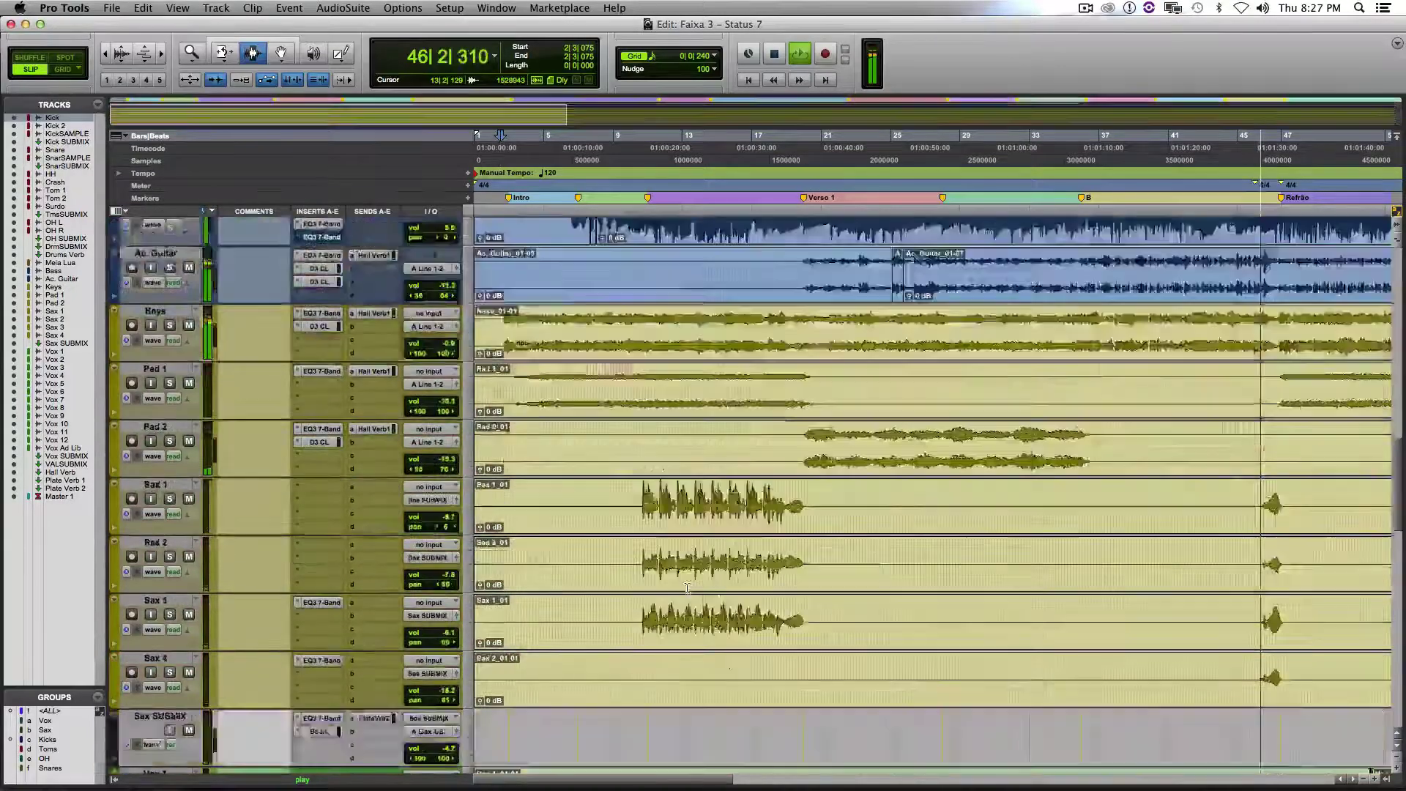
scroll(659, 608, "down", 12)
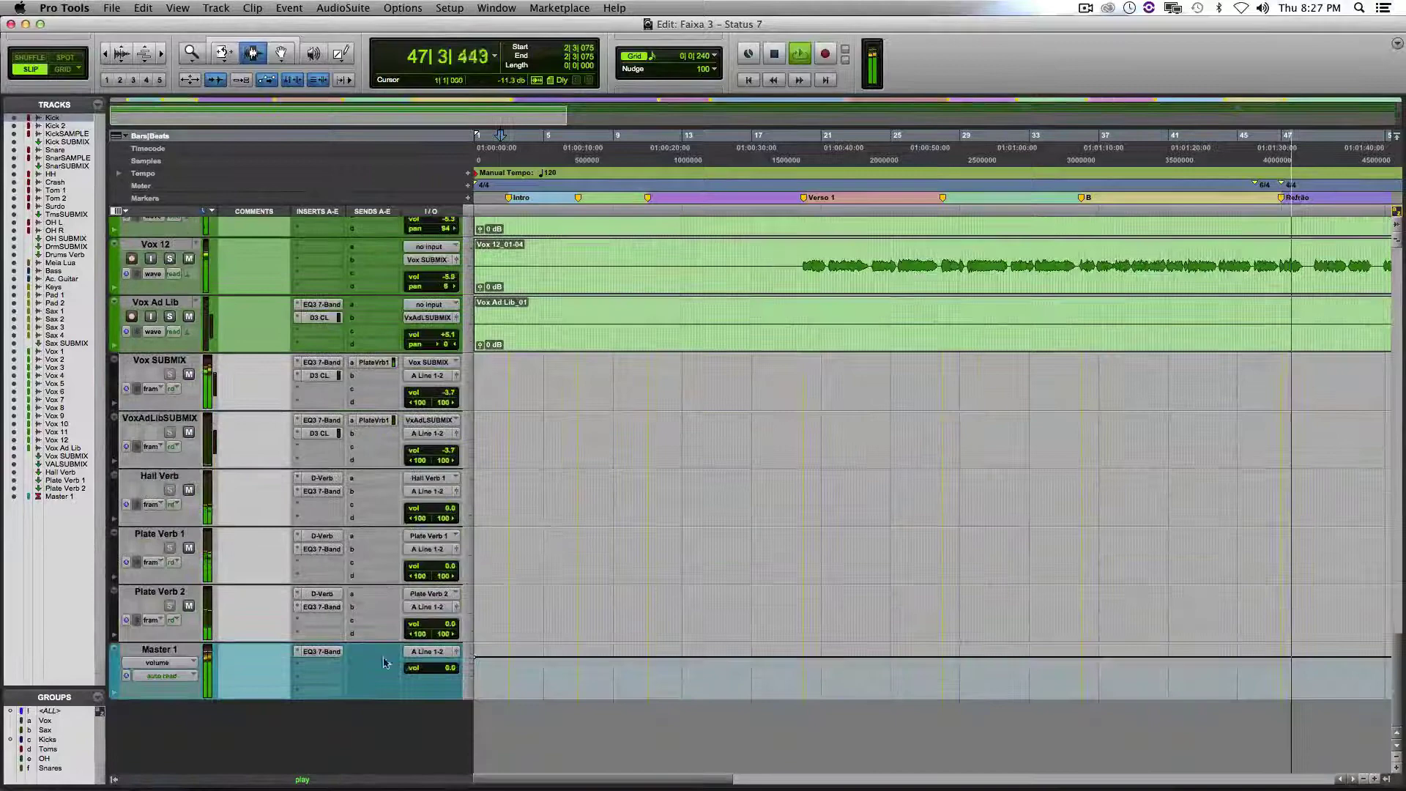
left_click(321, 651)
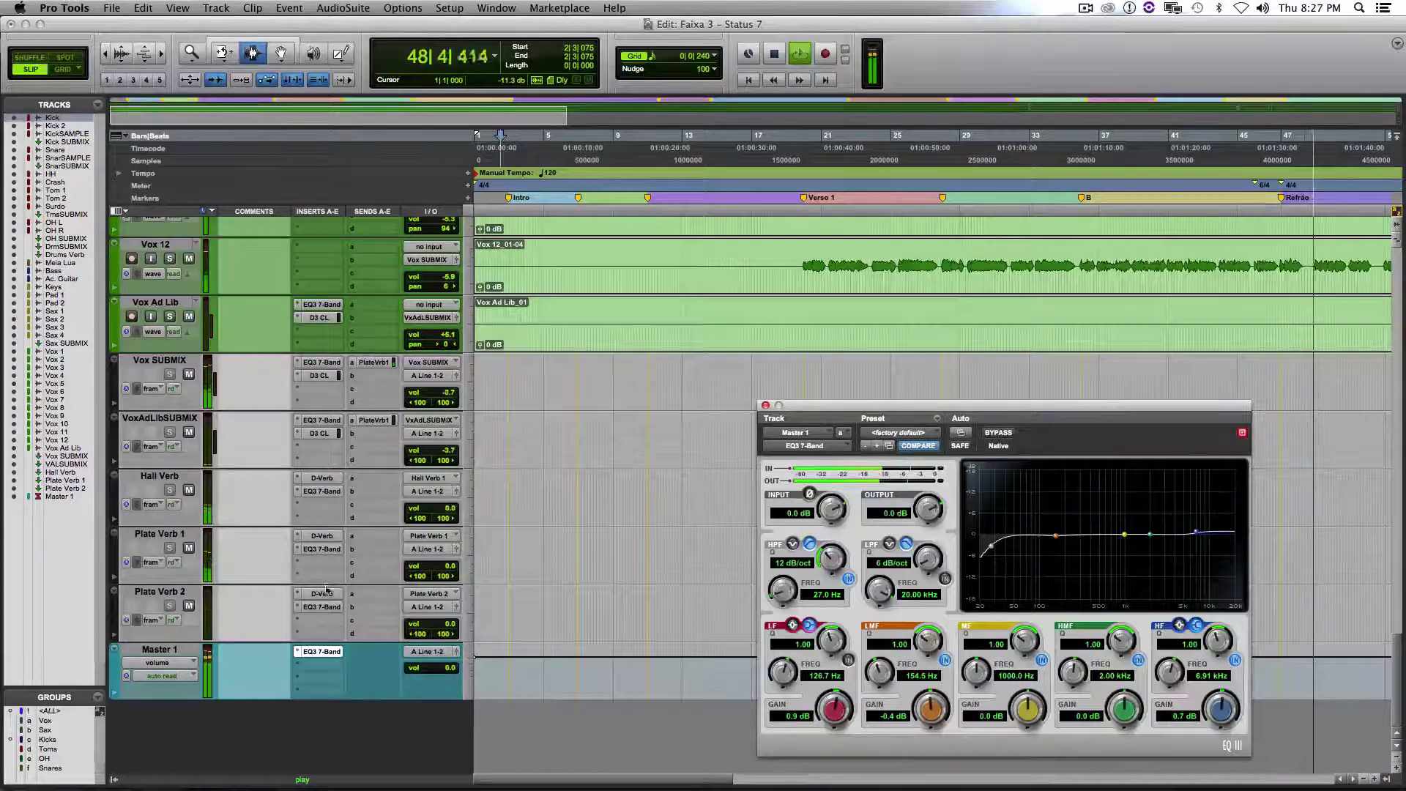
Inspect the EQ3 7-Band and Dyn3 Compressor/Limiter inserts on the Sax SUBMIX track
scroll(333, 512, "up", 8)
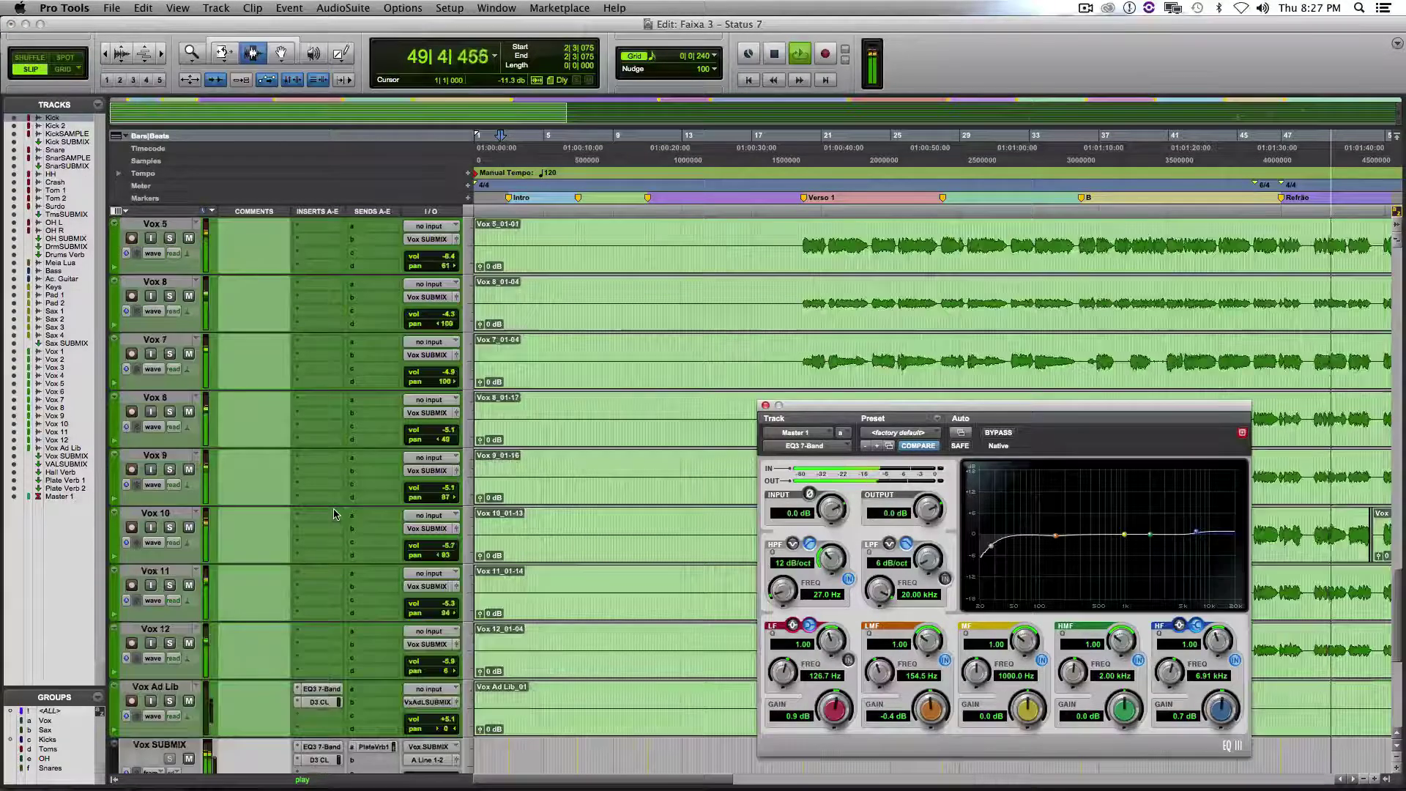
scroll(333, 512, "up", 8)
scroll(333, 512, "up", 3)
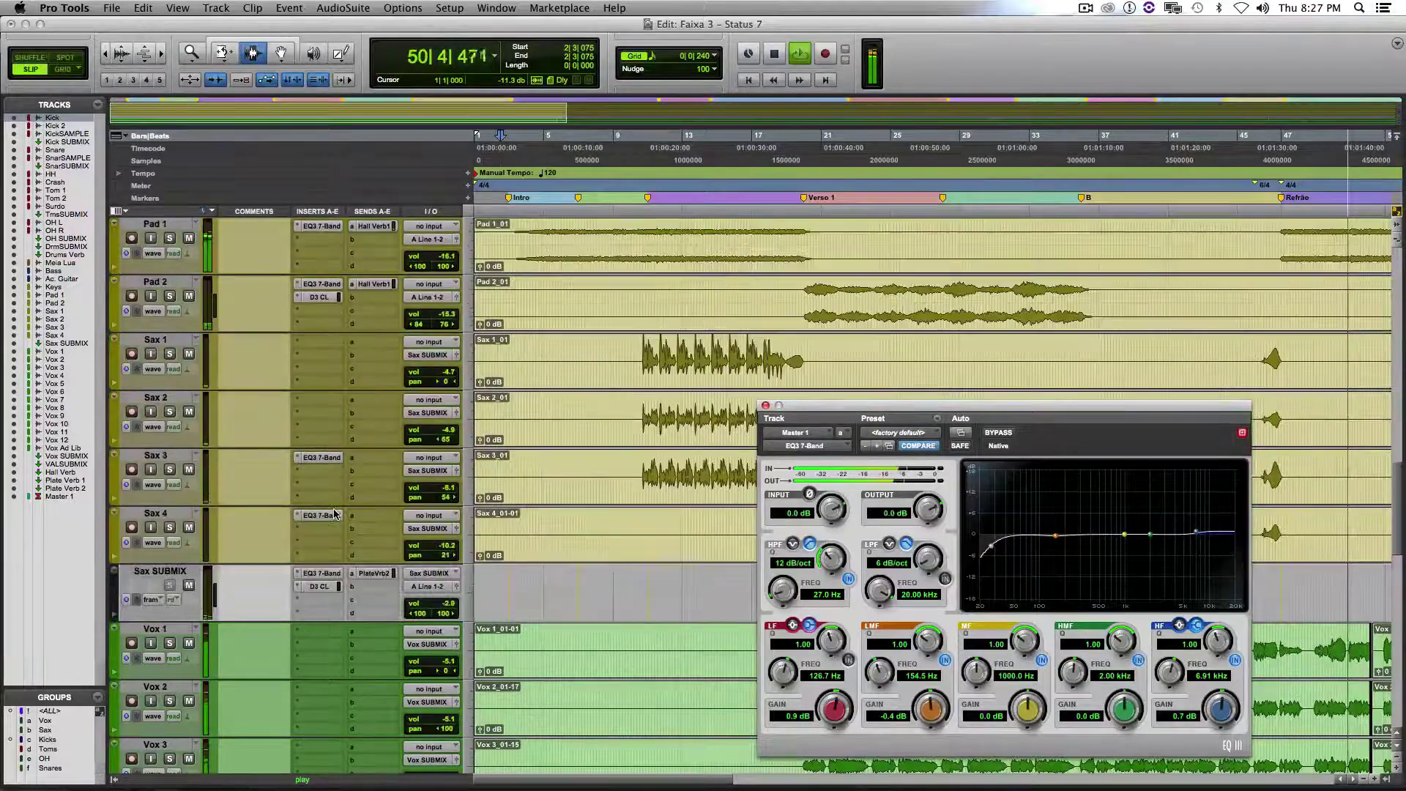
left_click(320, 574)
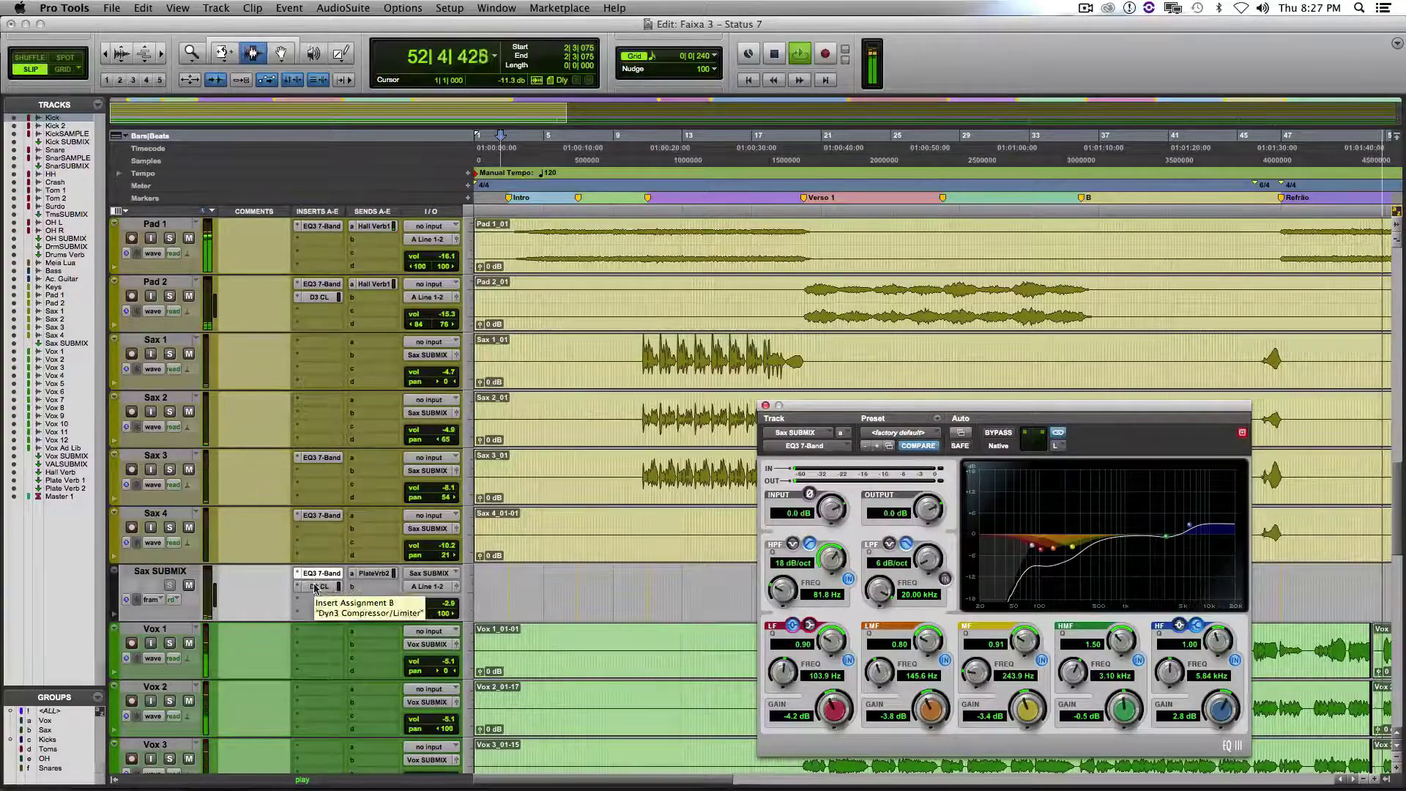
left_click(318, 586)
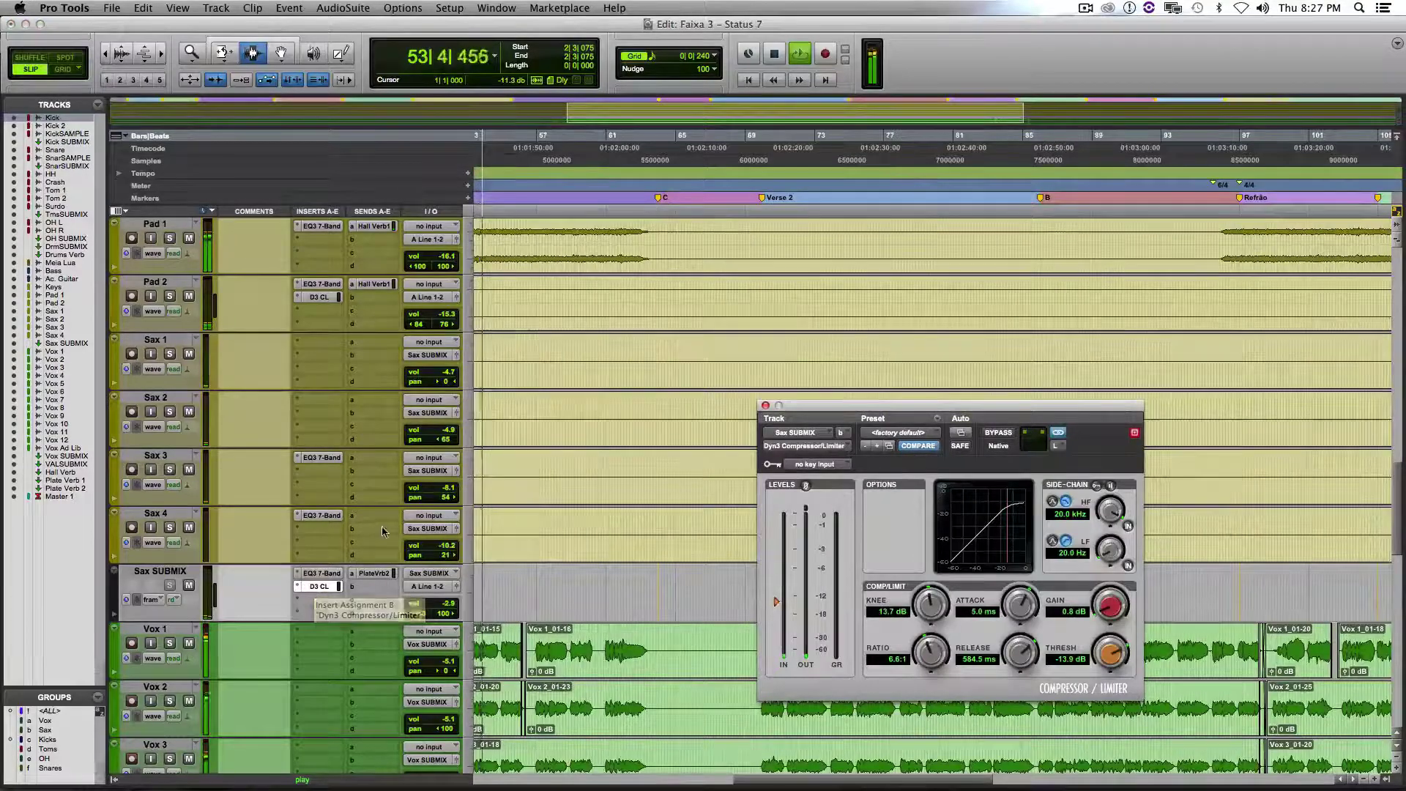
Inspect the Dyn3 Compressor/Limiter and EQ3 7-Band inserts on the Drums SUBMIX track during playback, and close the plug-in window
scroll(396, 529, "up", 2)
scroll(396, 528, "up", 6)
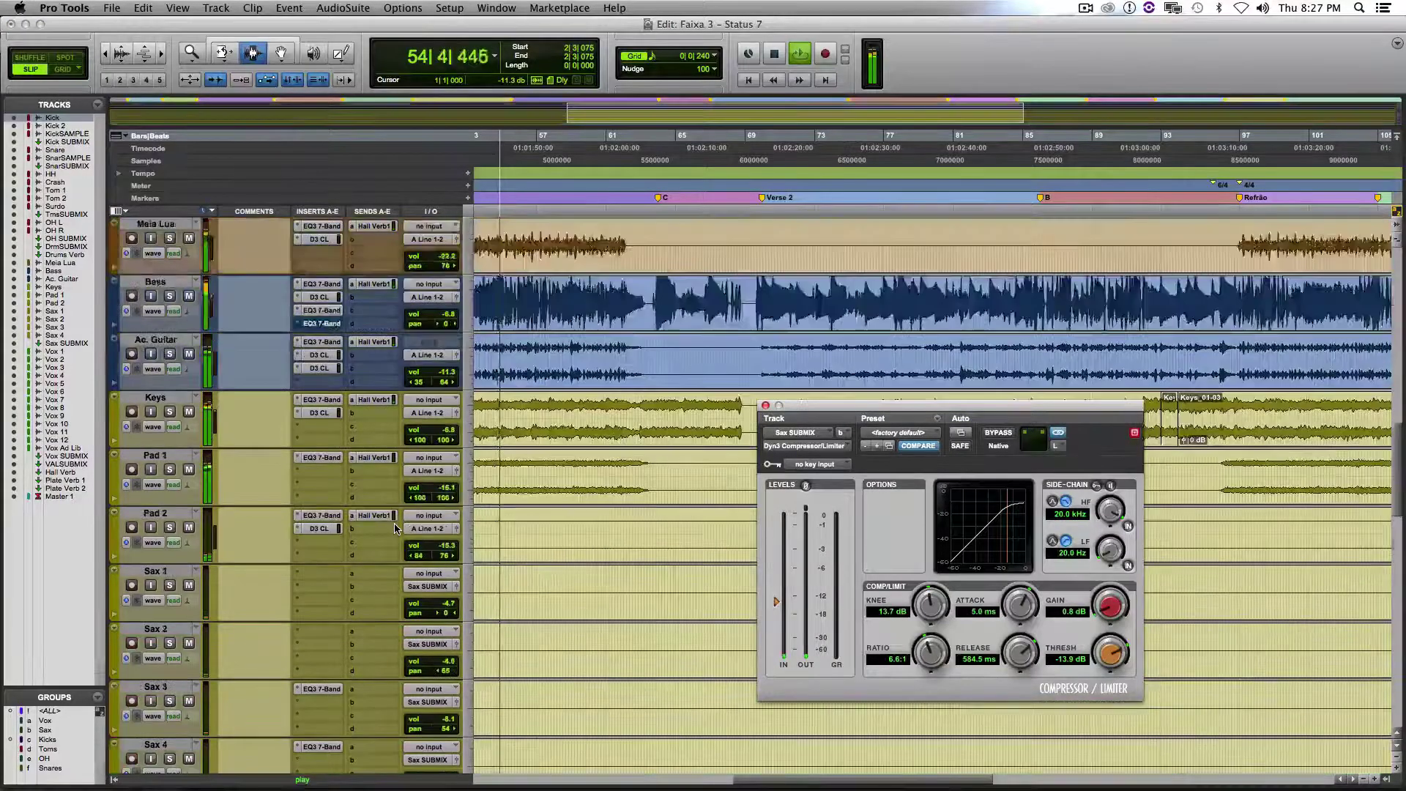
scroll(395, 529, "up", 3)
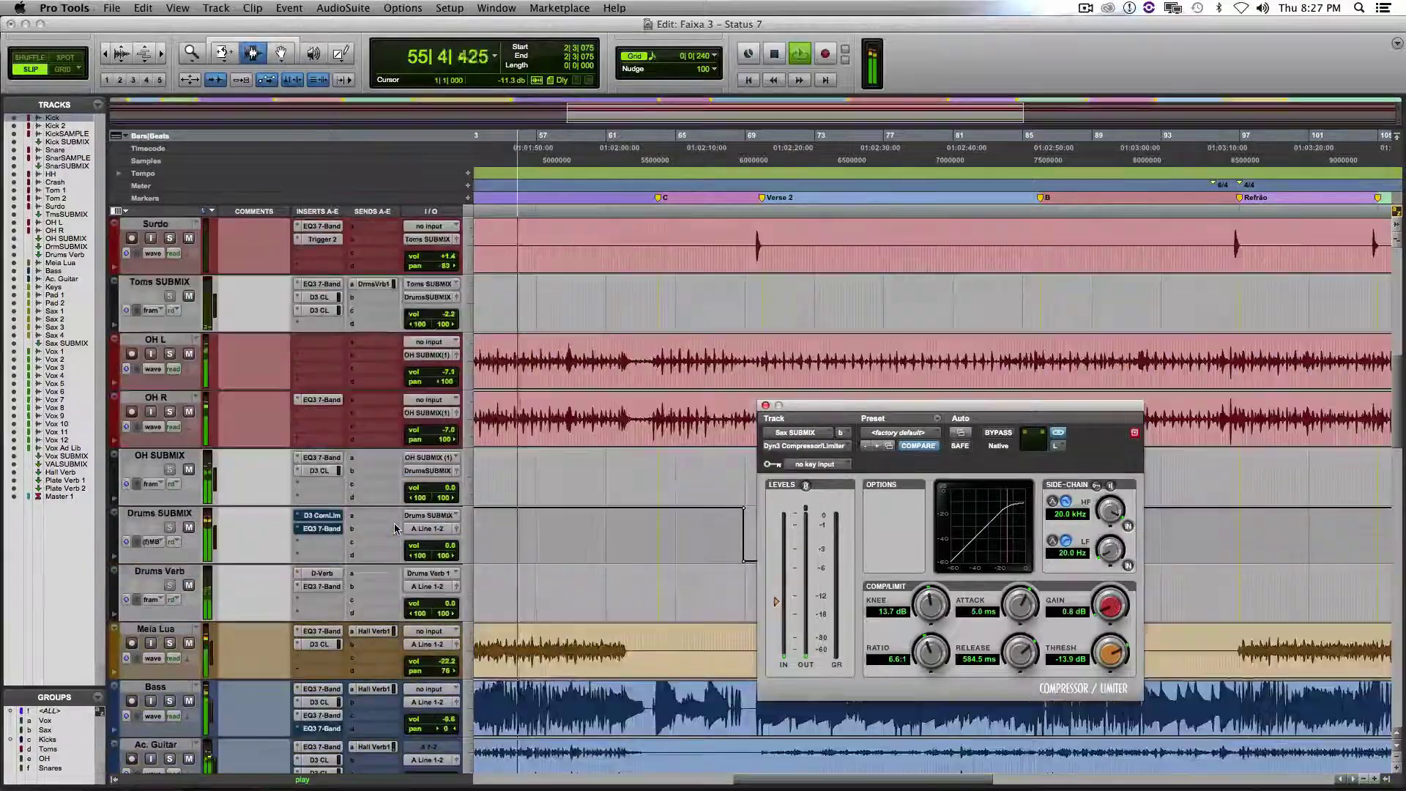
scroll(395, 529, "up", 1)
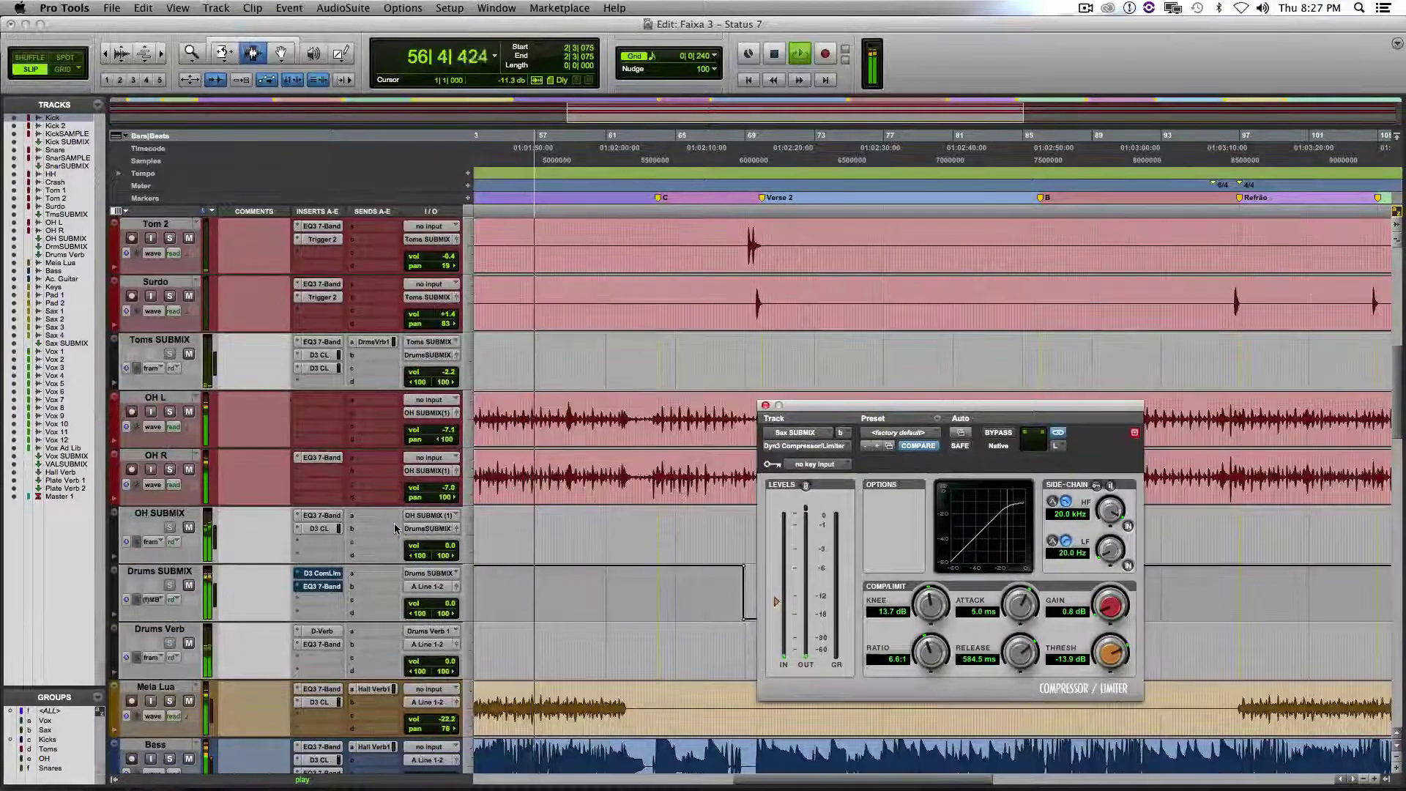
scroll(395, 528, "down", 4)
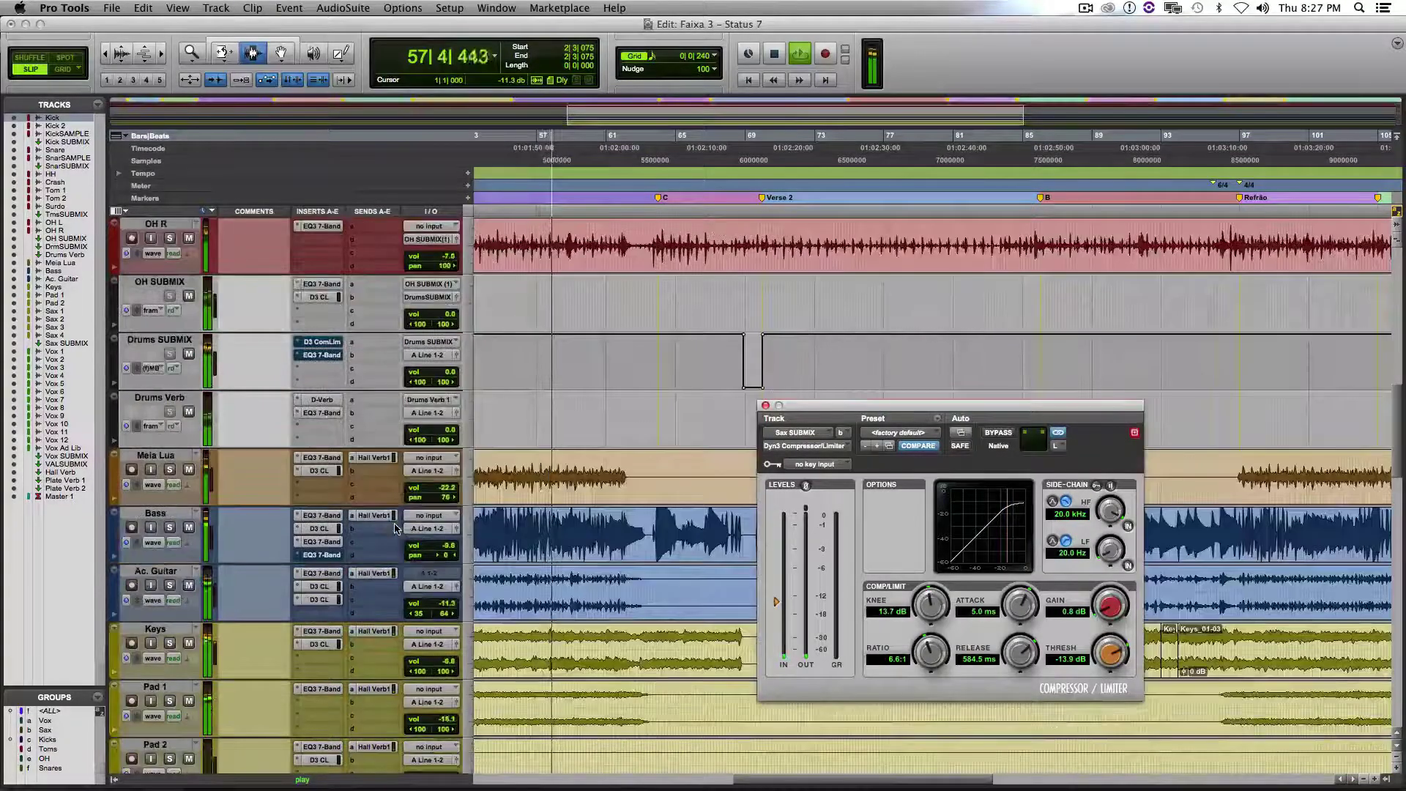
left_click(317, 342)
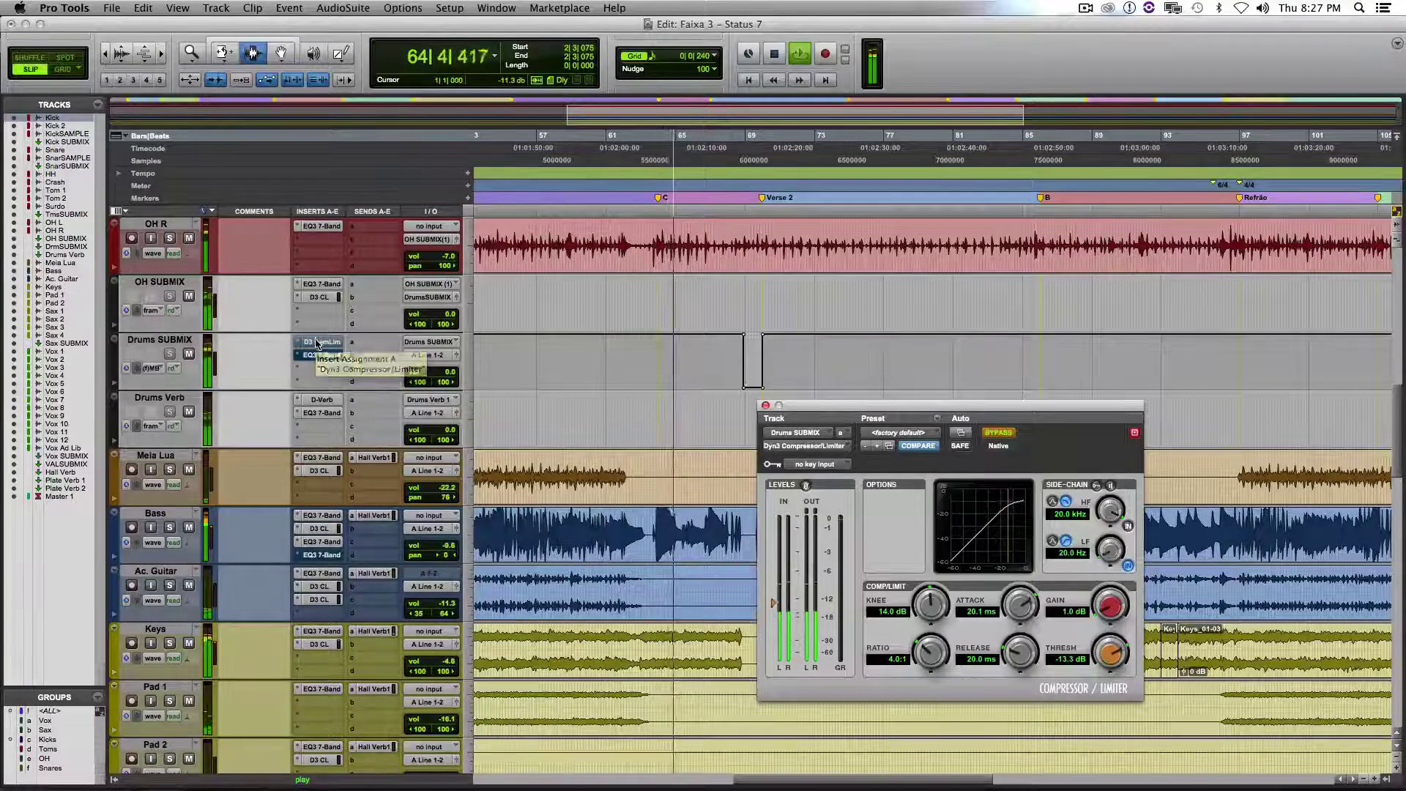
left_click(322, 359)
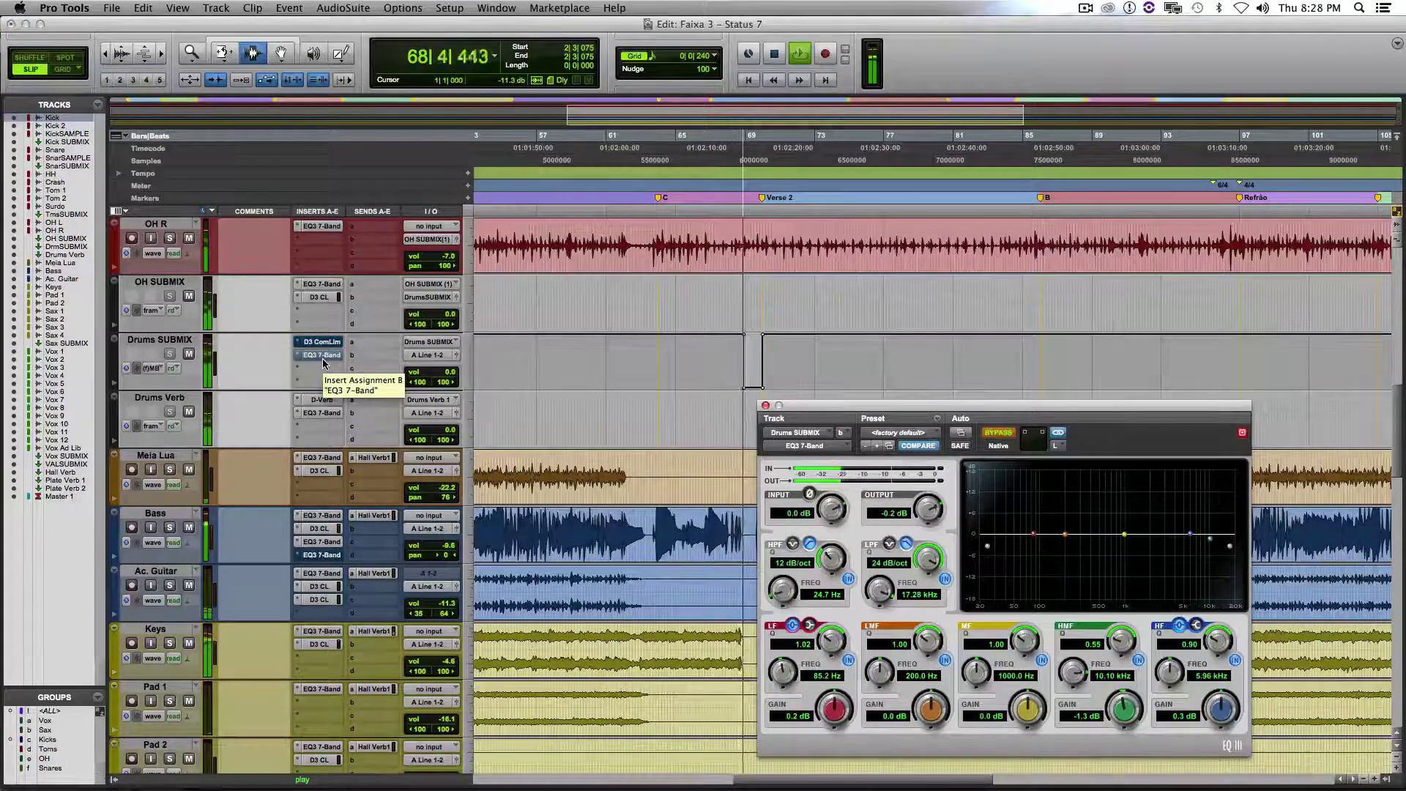
left_click(323, 355, "super")
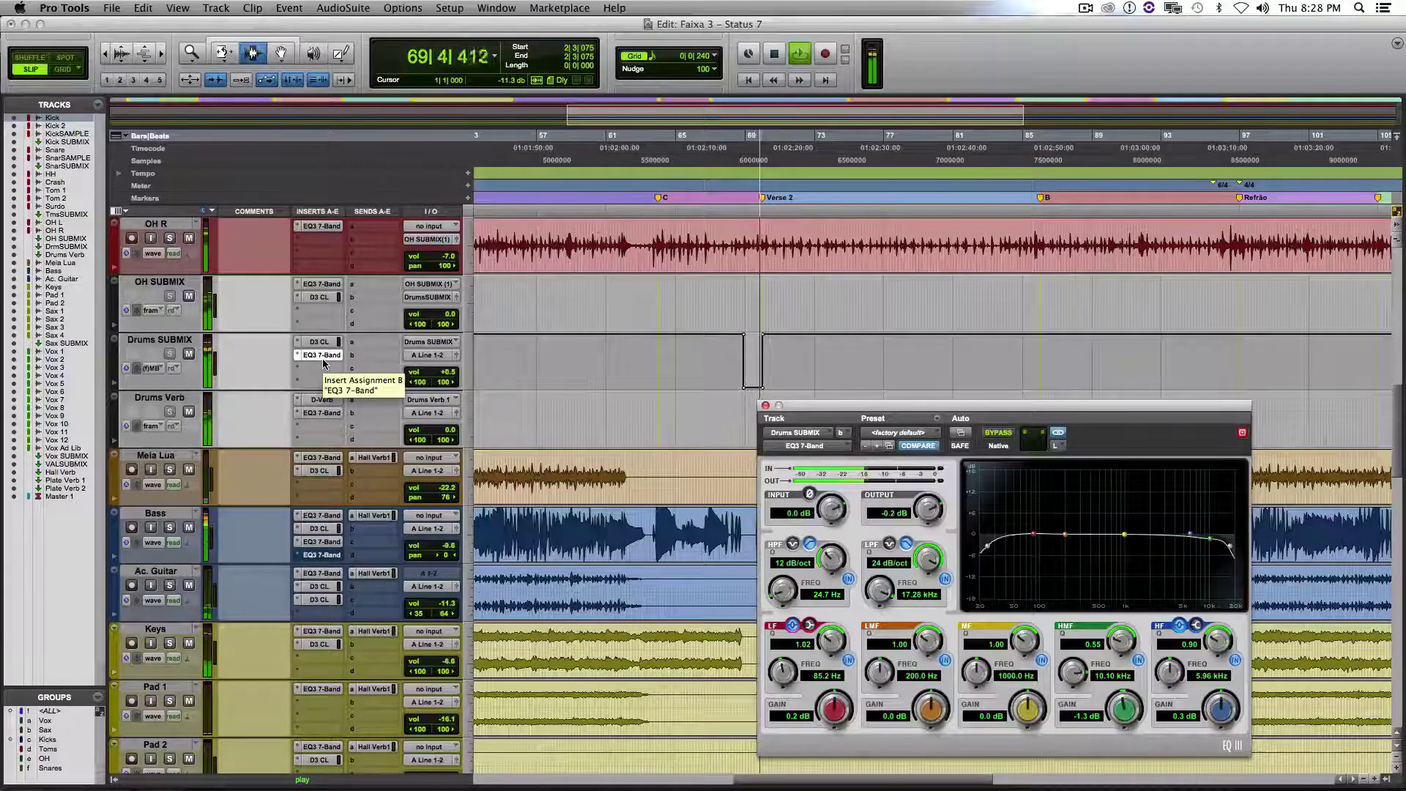
left_click(323, 359, "super")
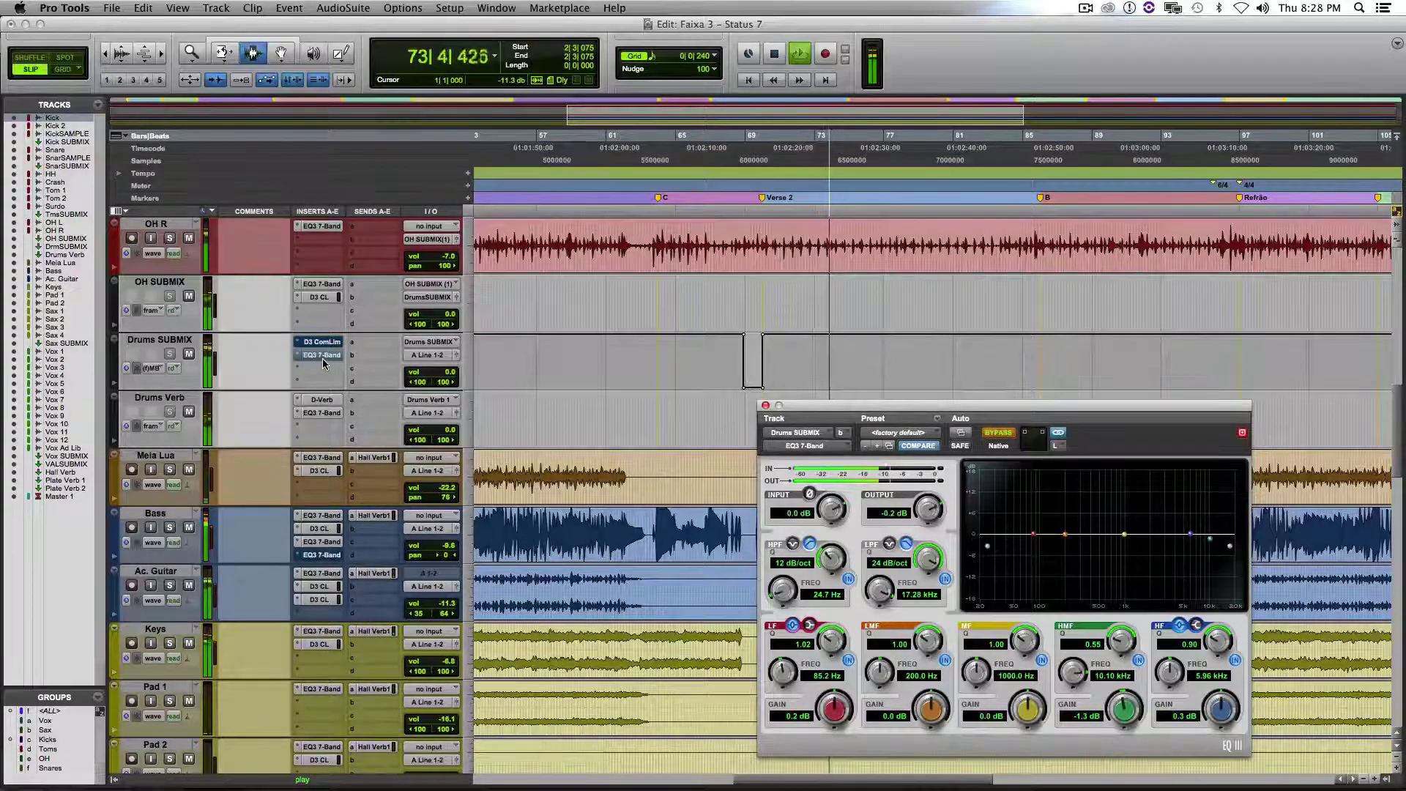
scroll(518, 409, "down", 3)
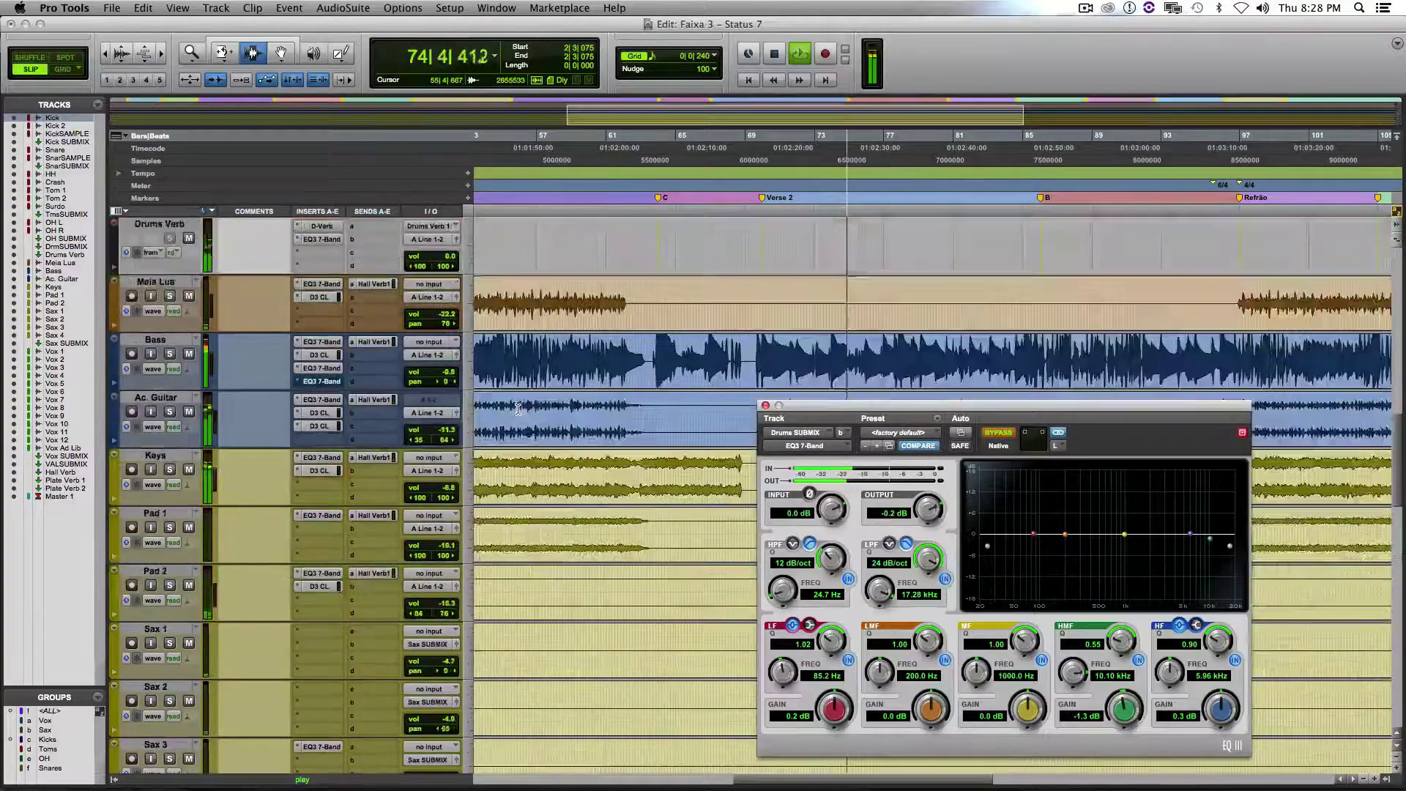
scroll(518, 409, "down", 2)
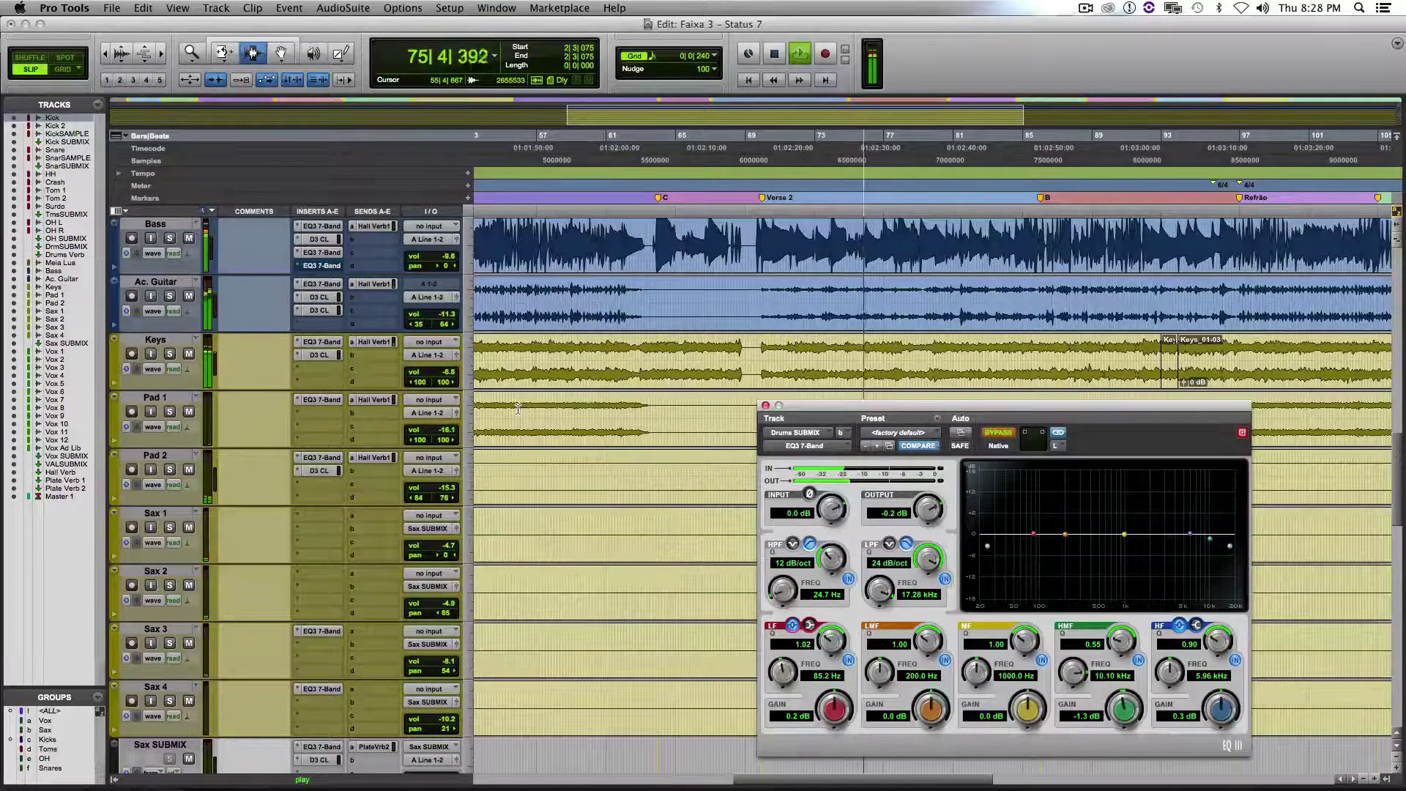
left_click(765, 407)
Zoom the timeline out to show the whole song and look over the drum tracks through the overheads and Drums SUBMIX
scroll(674, 447, "down", 3)
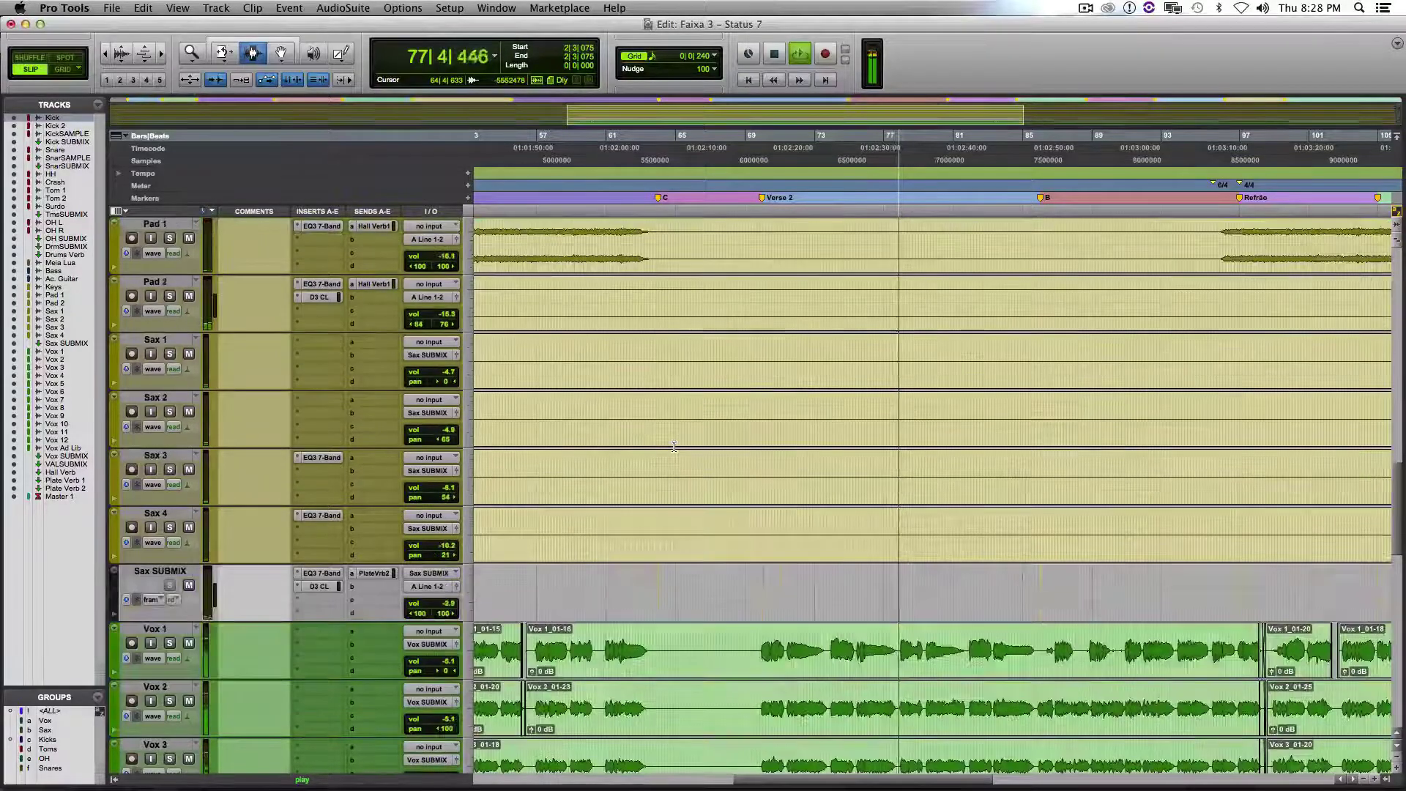
scroll(673, 446, "up", 20)
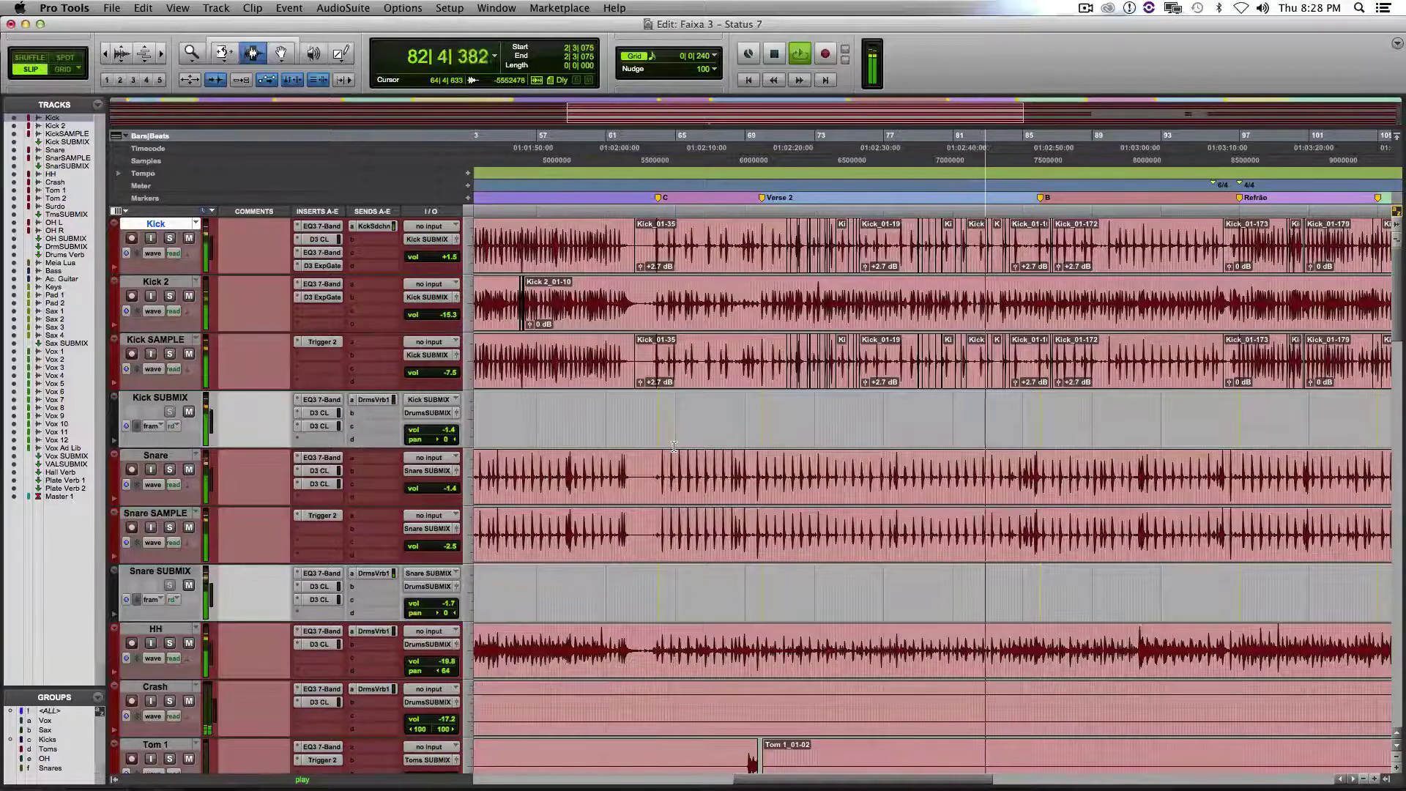
key("super+bracketleft")
key("super+bracketleft")
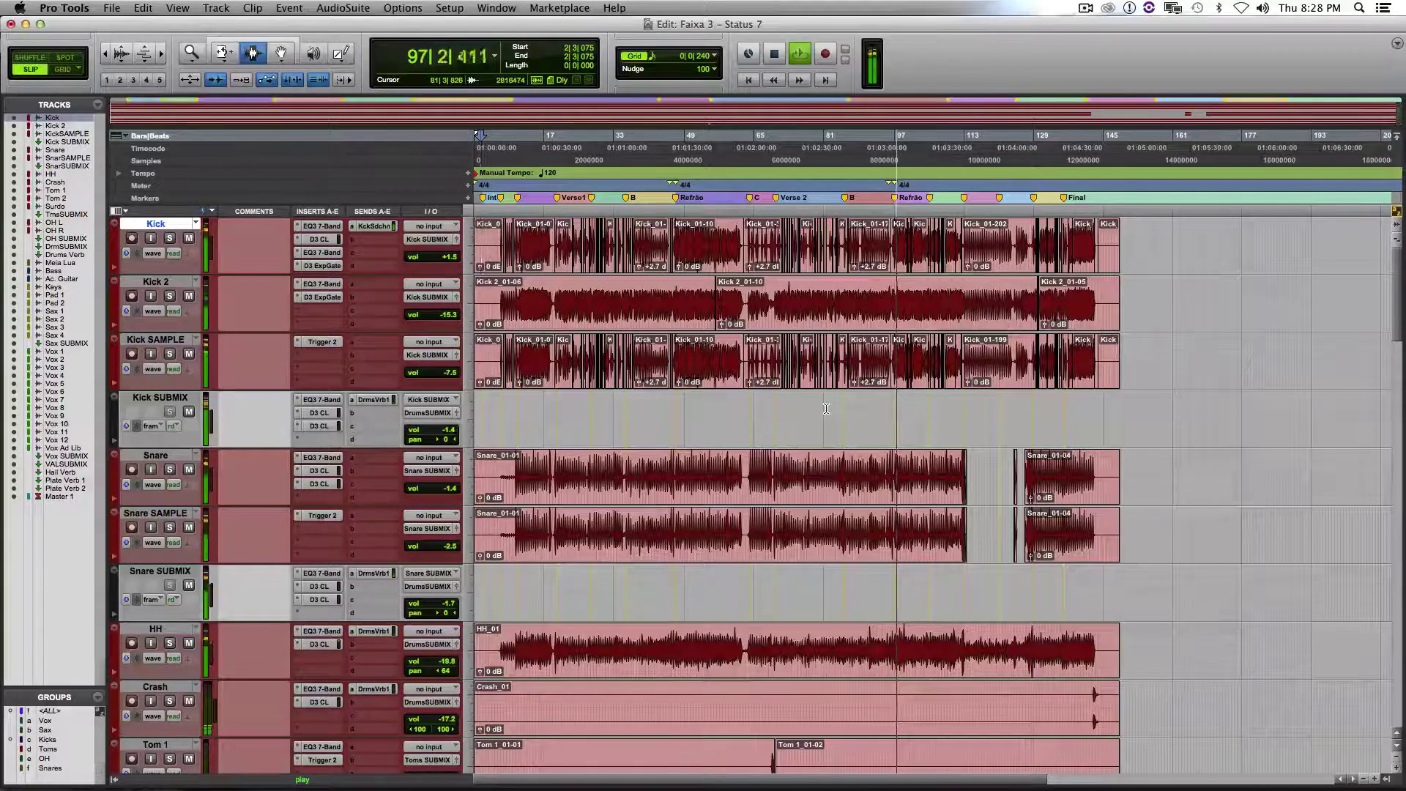
scroll(826, 409, "down", 8)
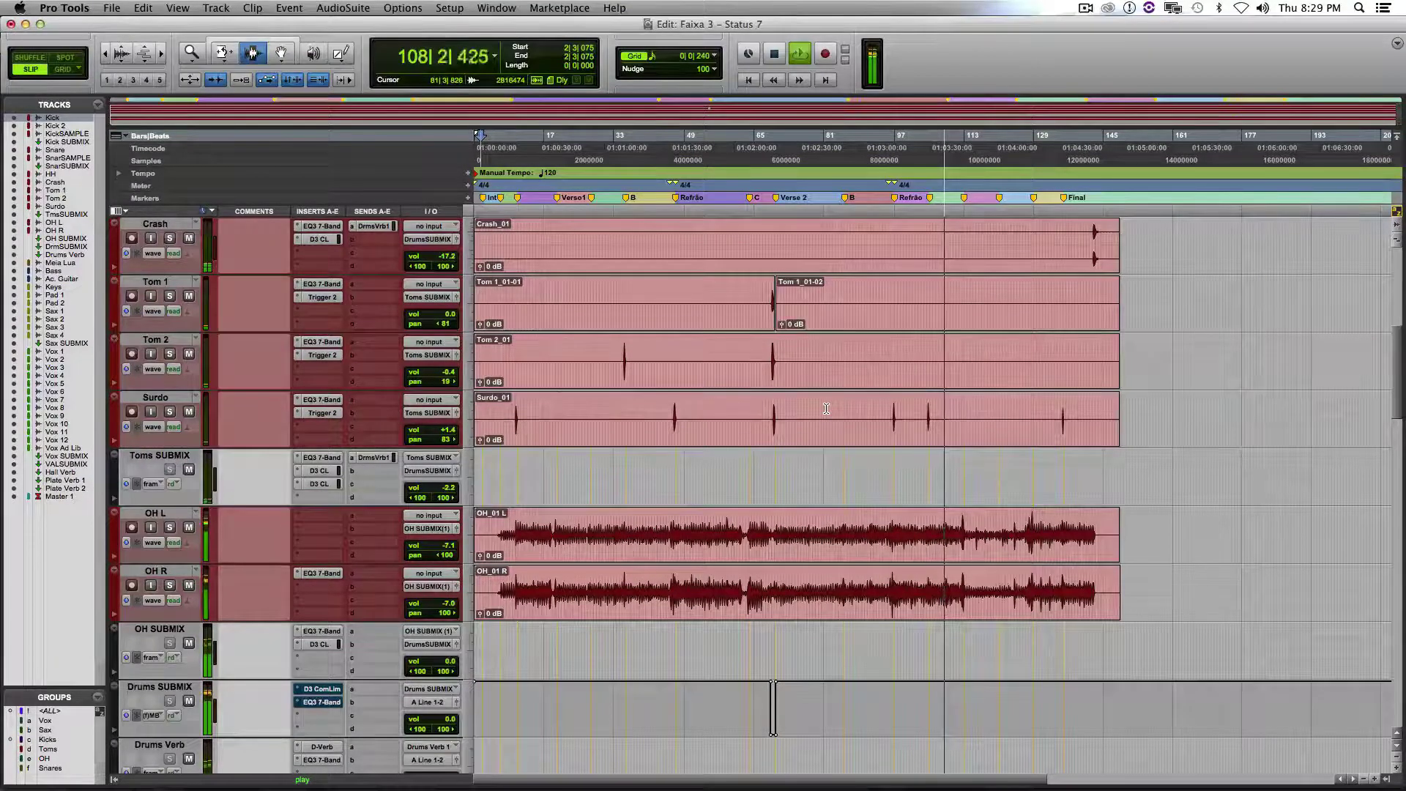
scroll(821, 409, "up", 8)
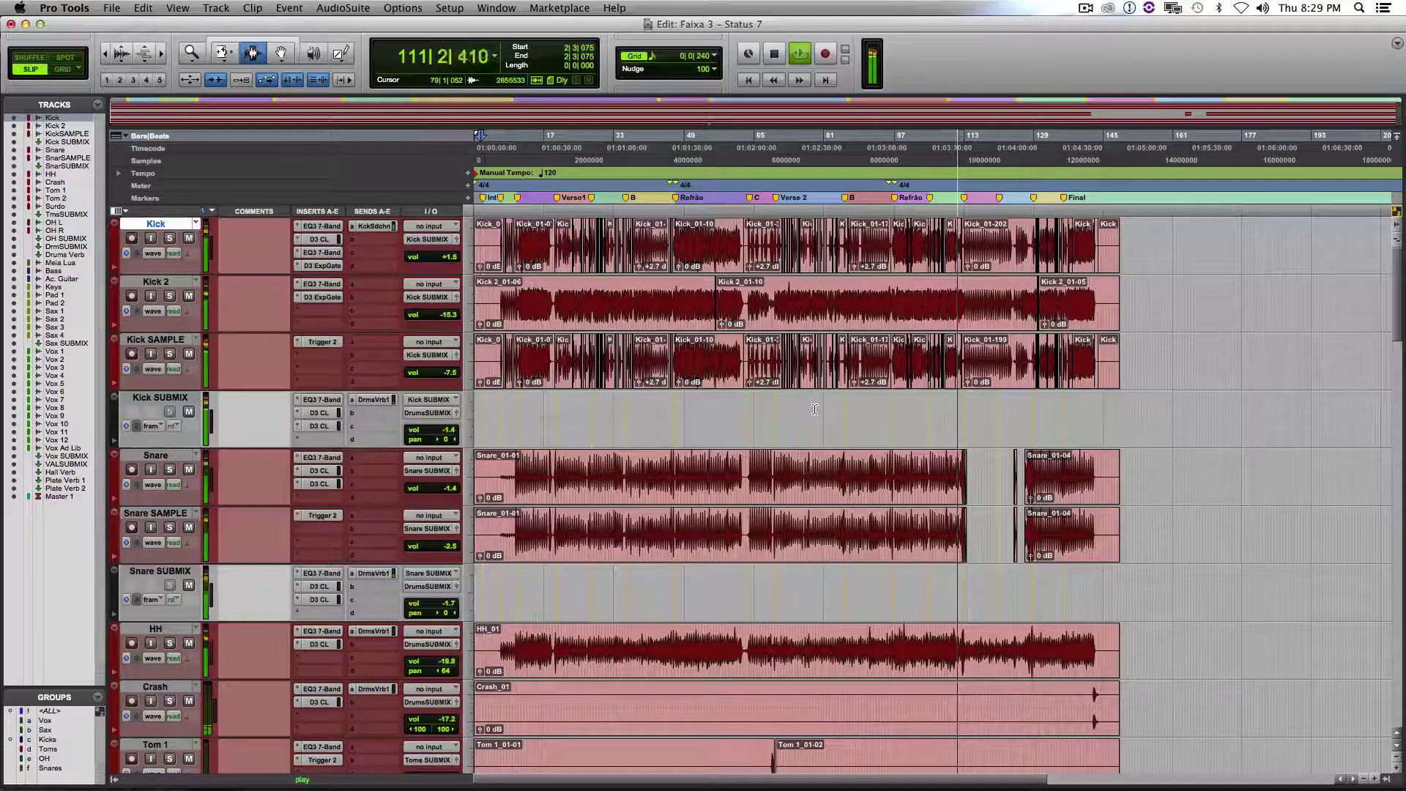
Inspect the EQ3 7-Band and Dyn3 Compressor/Limiter inserts on the Vox Ad Lib track during playback, and close the plug-in window
scroll(814, 409, "down", 2)
scroll(814, 408, "down", 3)
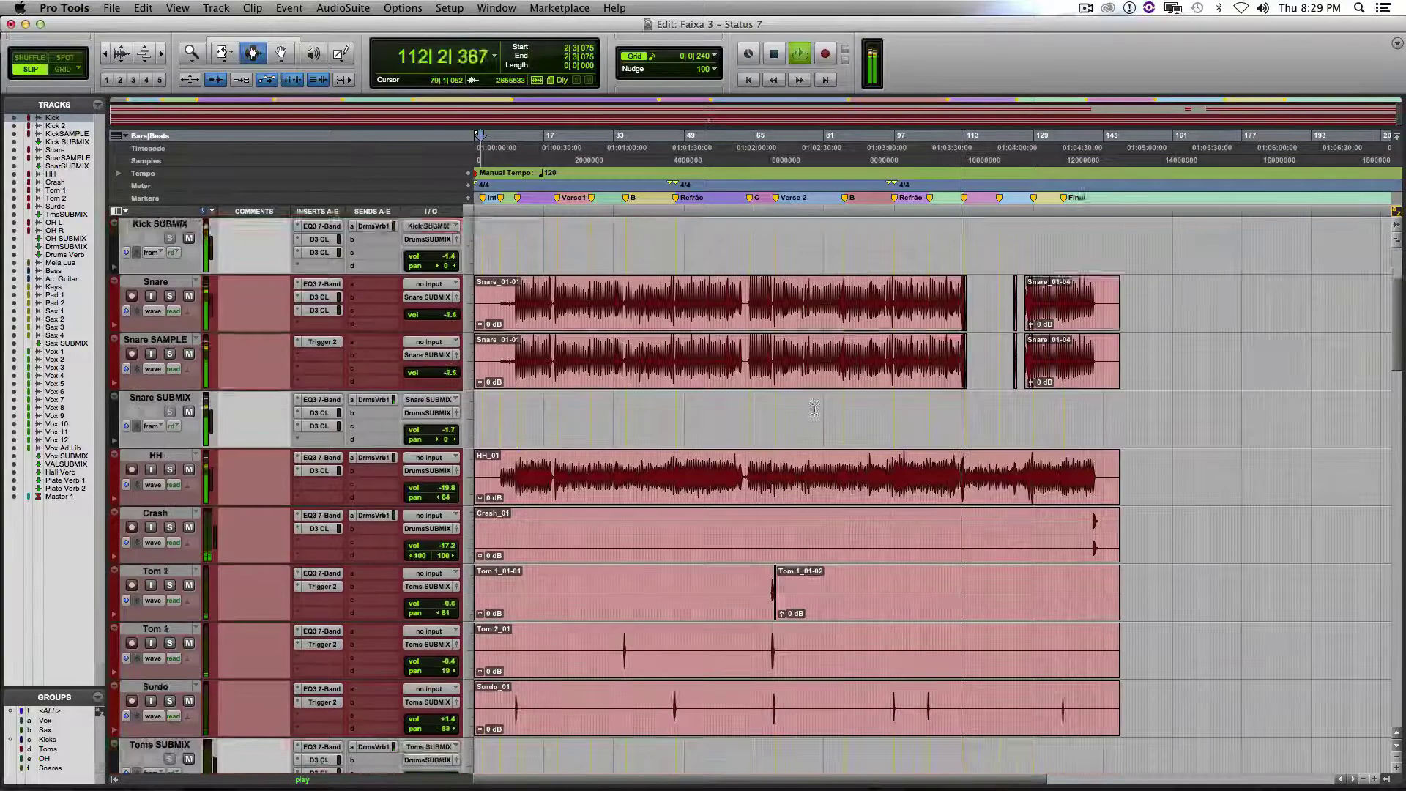
scroll(814, 408, "down", 9)
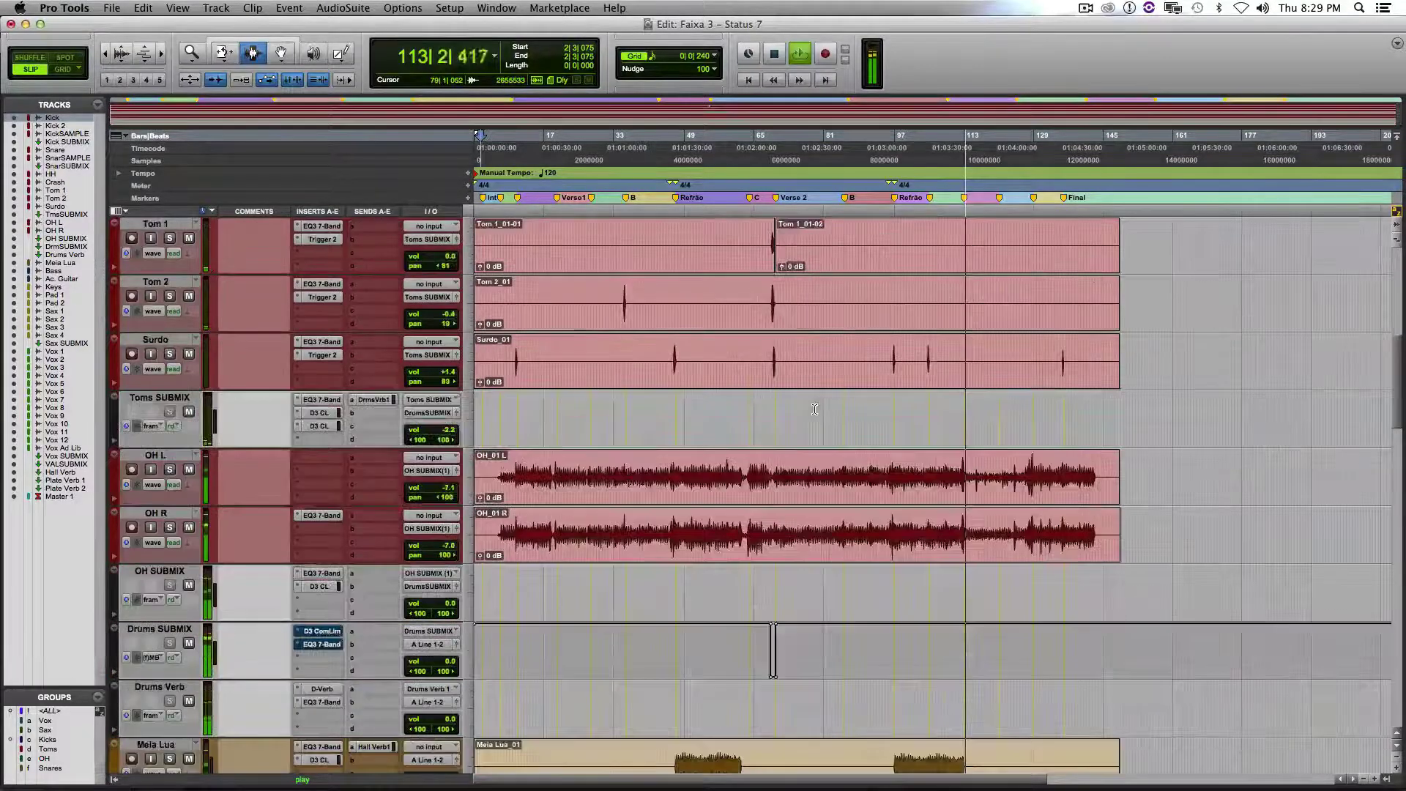
scroll(814, 409, "down", 18)
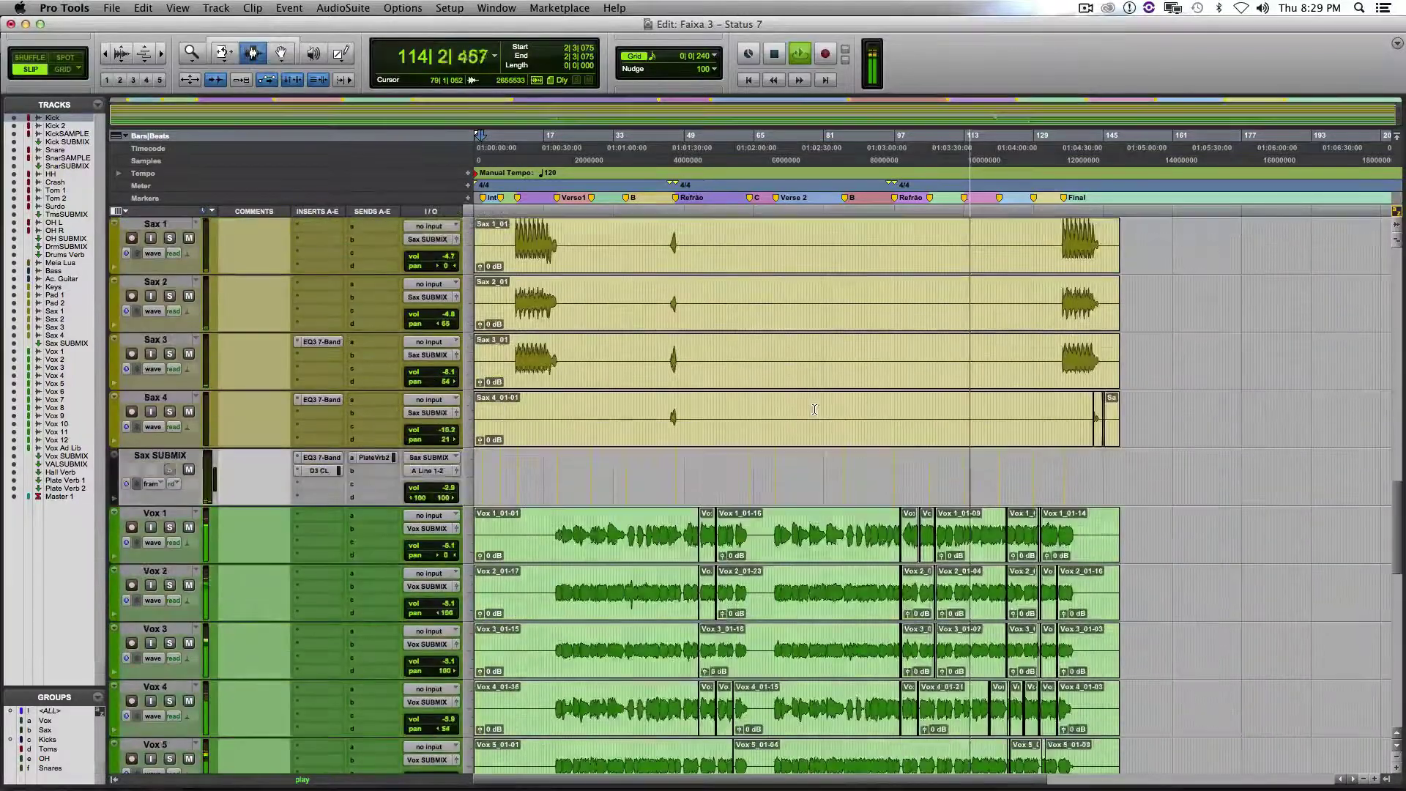
scroll(809, 412, "down", 5)
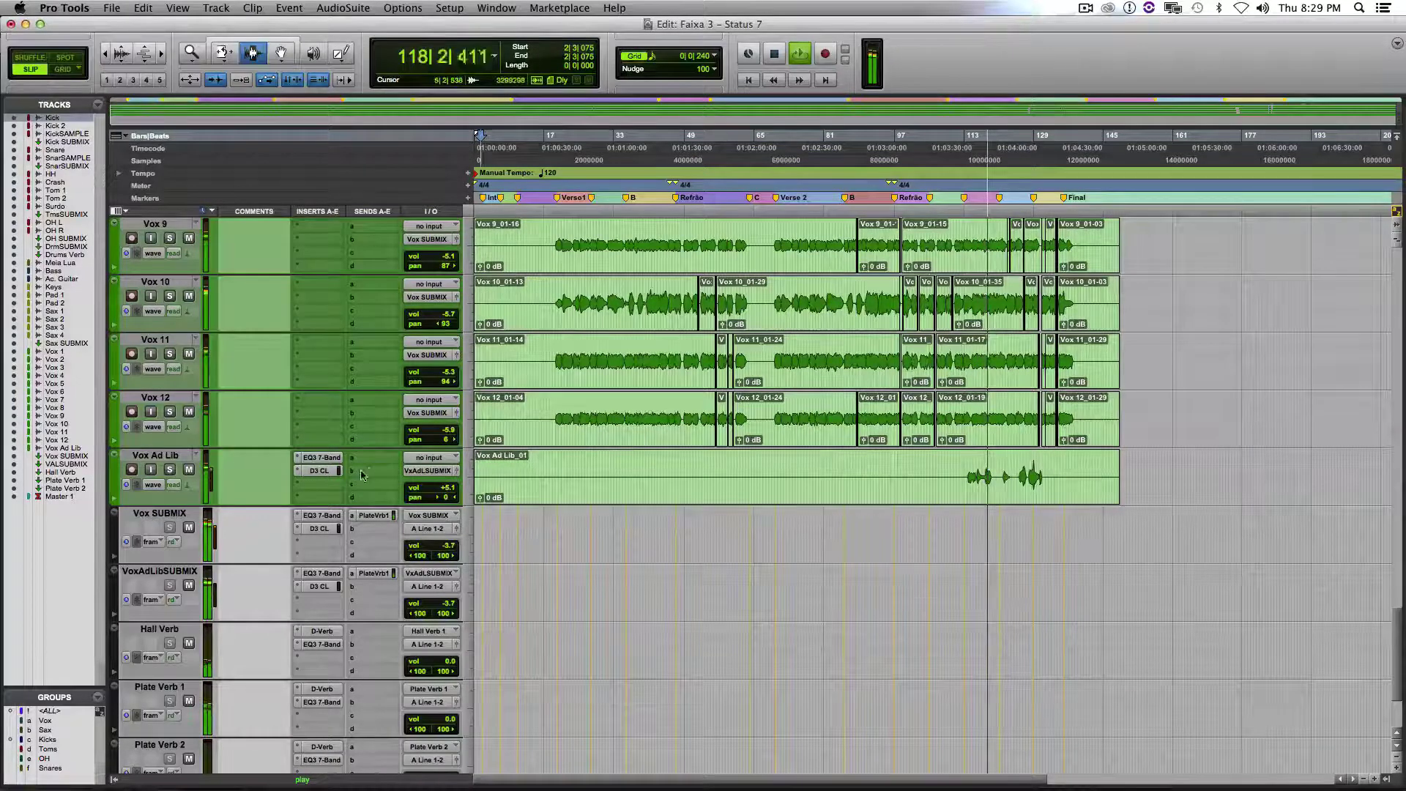
left_click(330, 458)
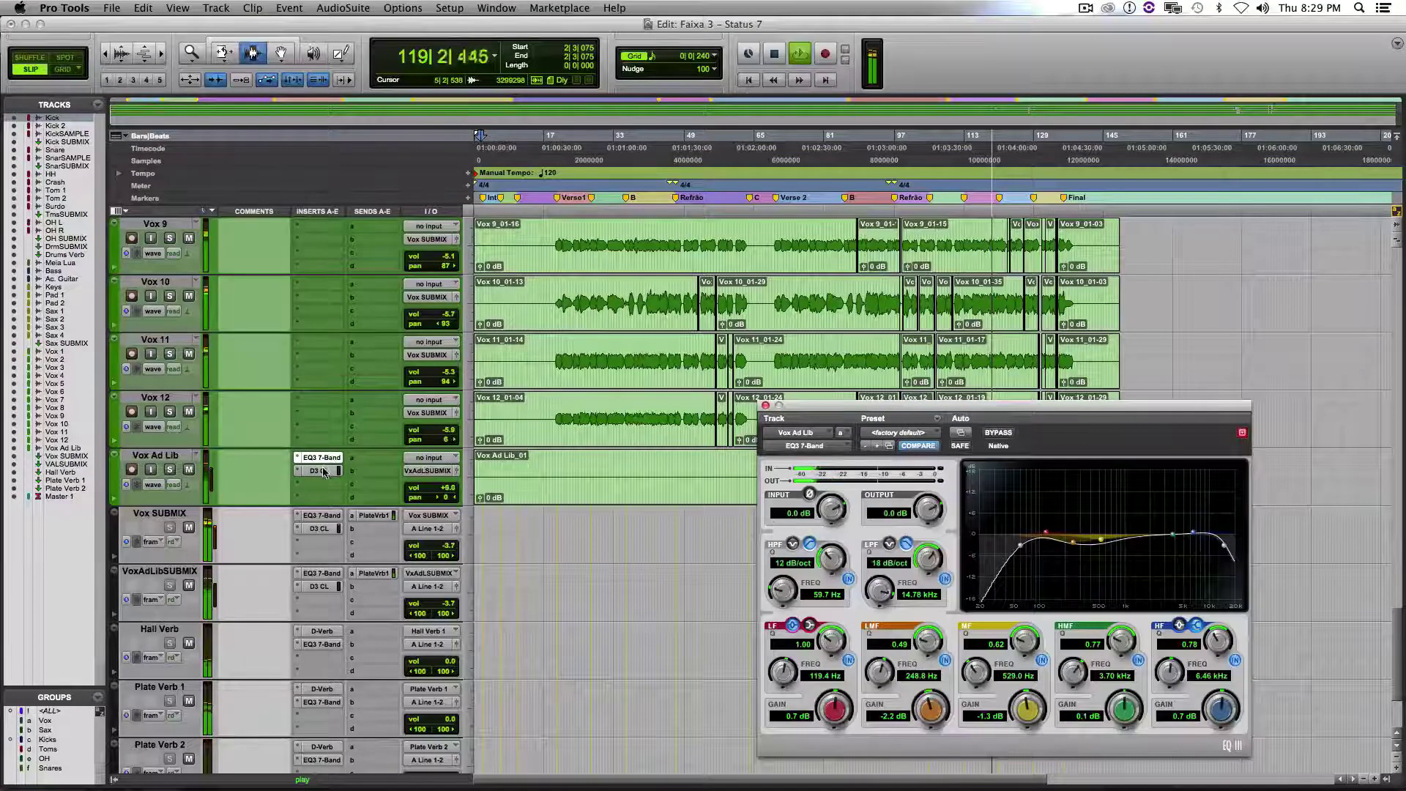
left_click(322, 471)
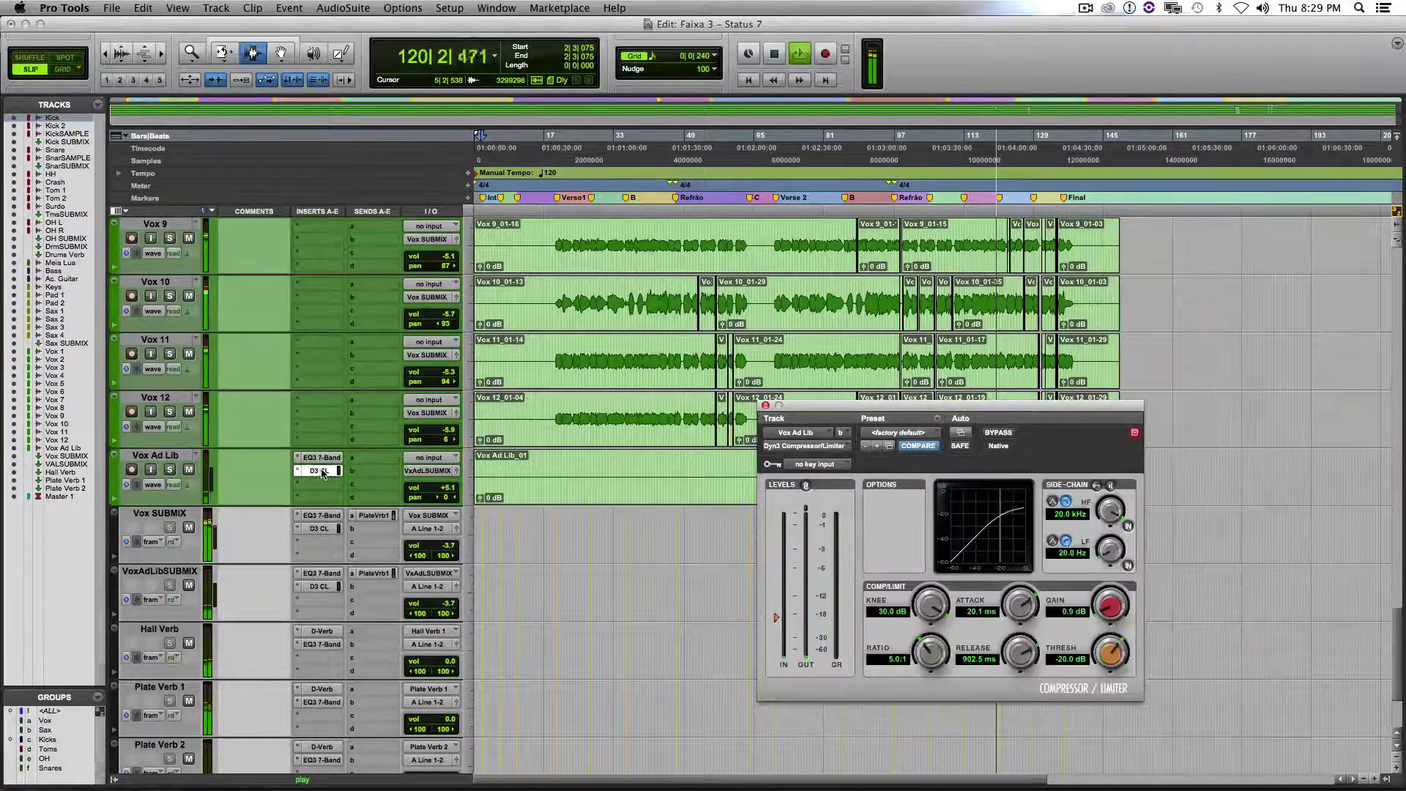
scroll(704, 435, "down", 4)
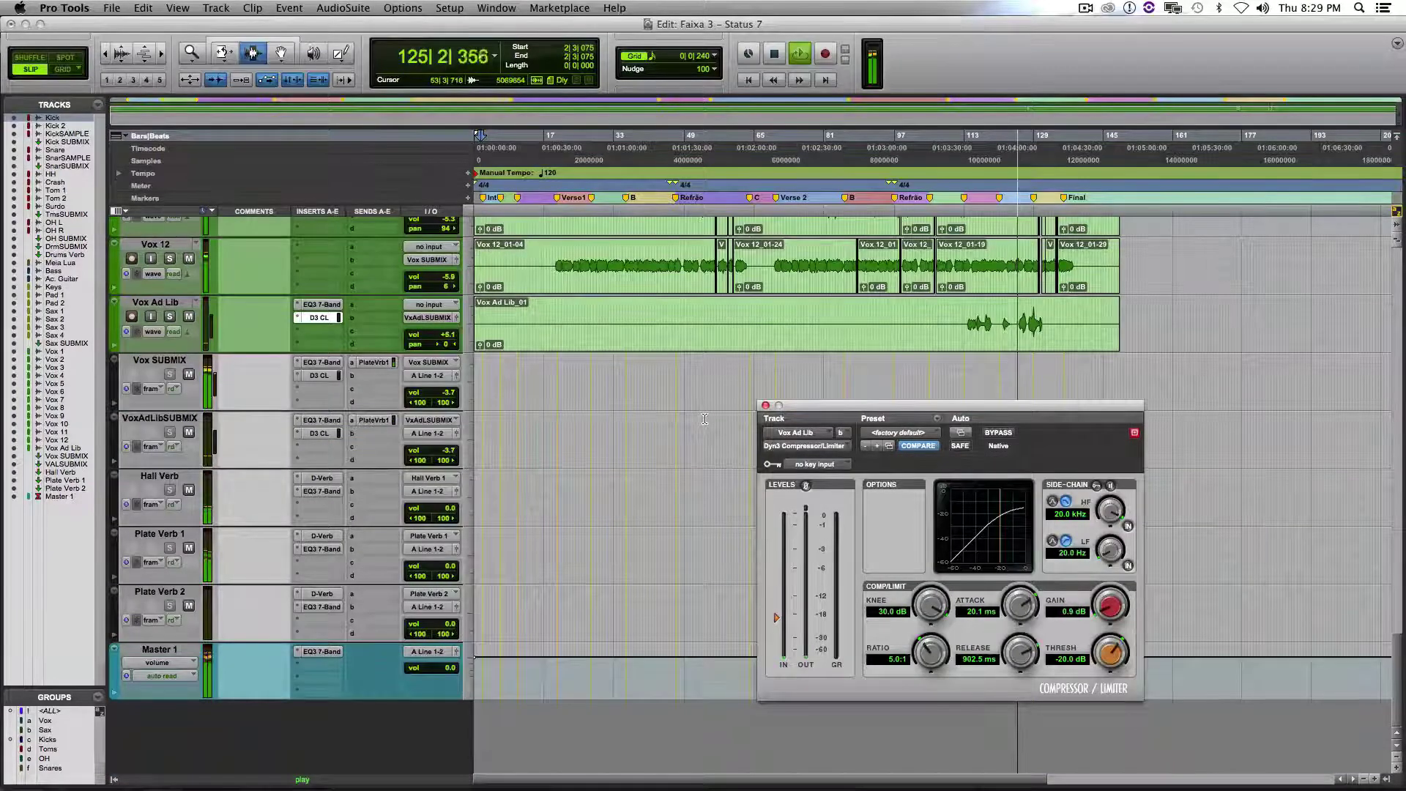
left_click(766, 405)
Look over the vocal, sax, keys, bass and drum tracks while the song plays to its end, and stop playback
scroll(831, 386, "up", 5)
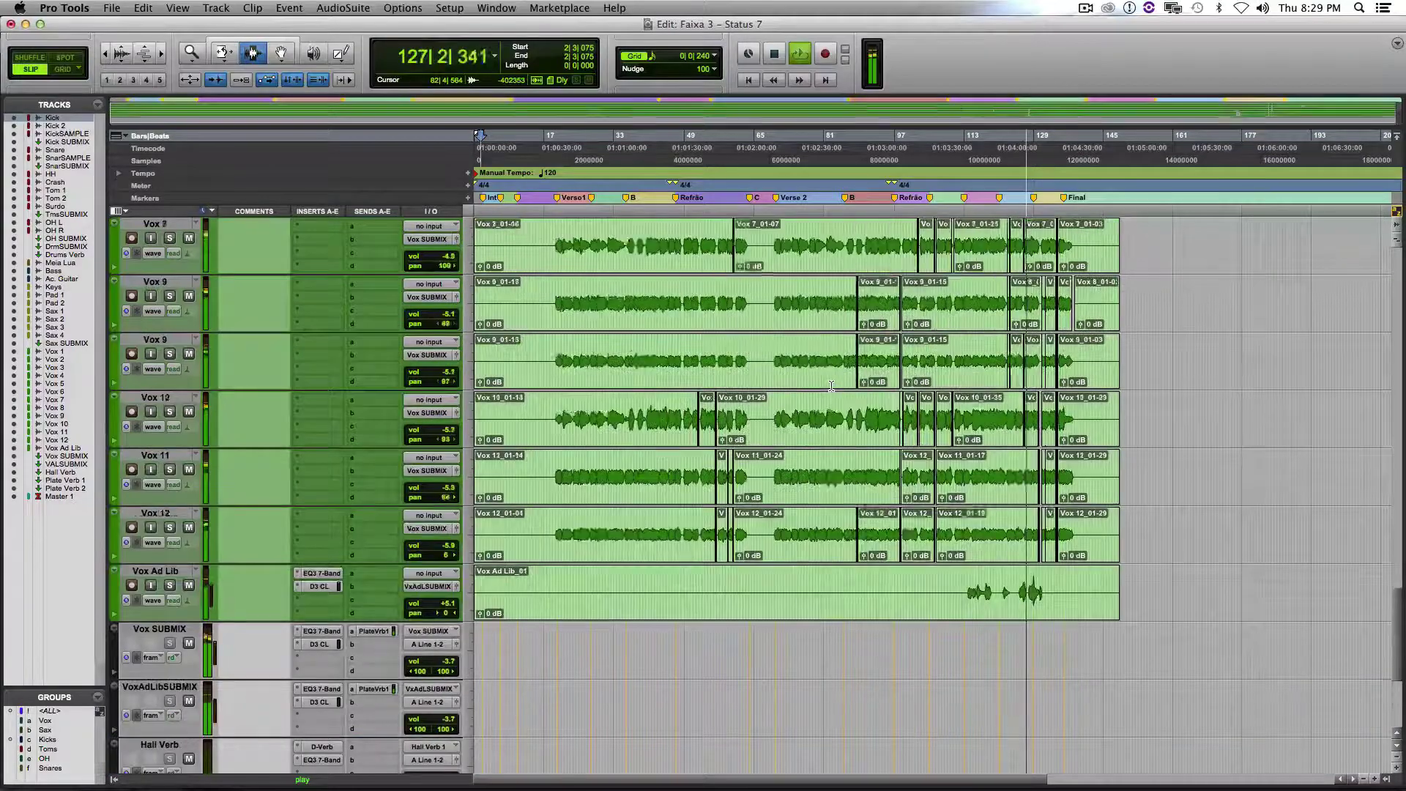
scroll(831, 386, "up", 6)
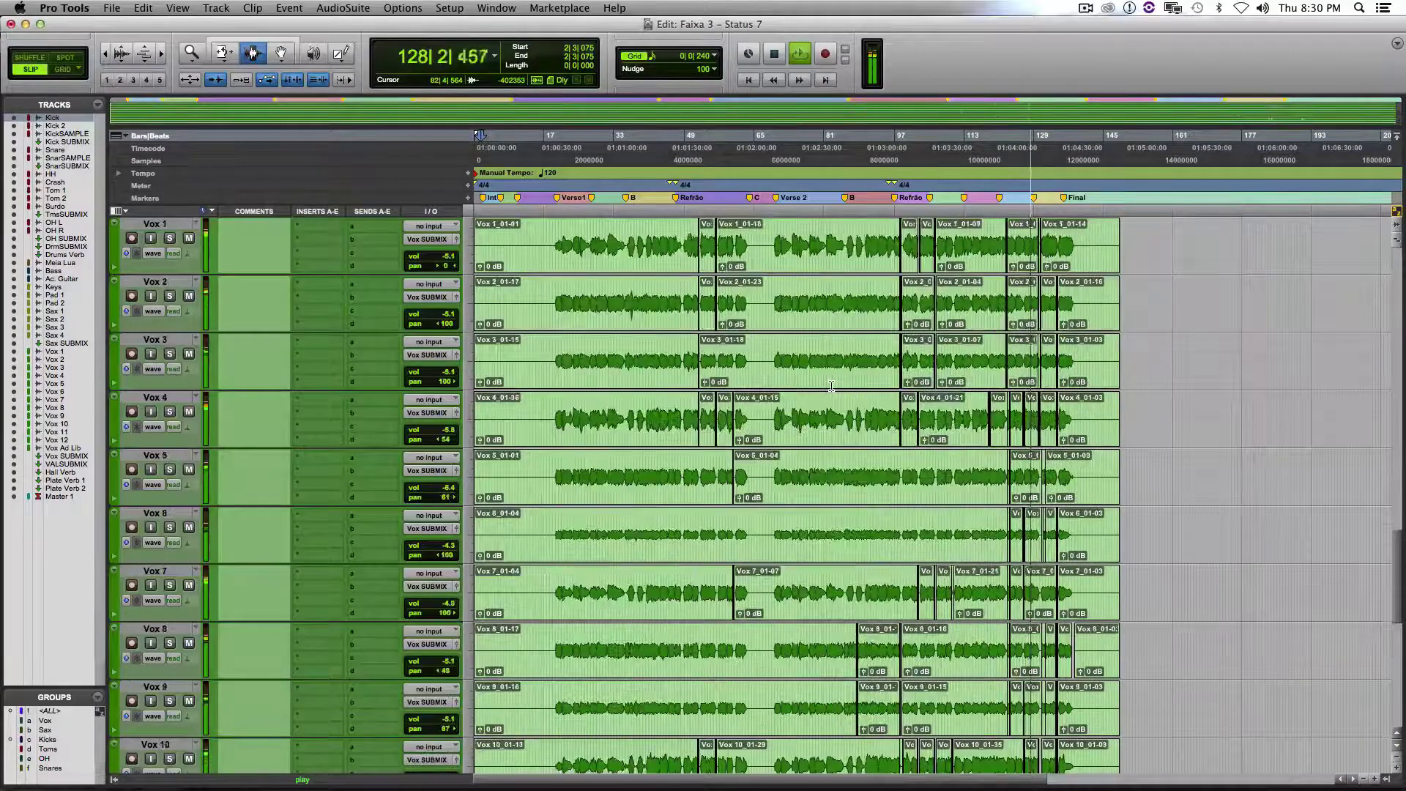
scroll(832, 386, "up", 9)
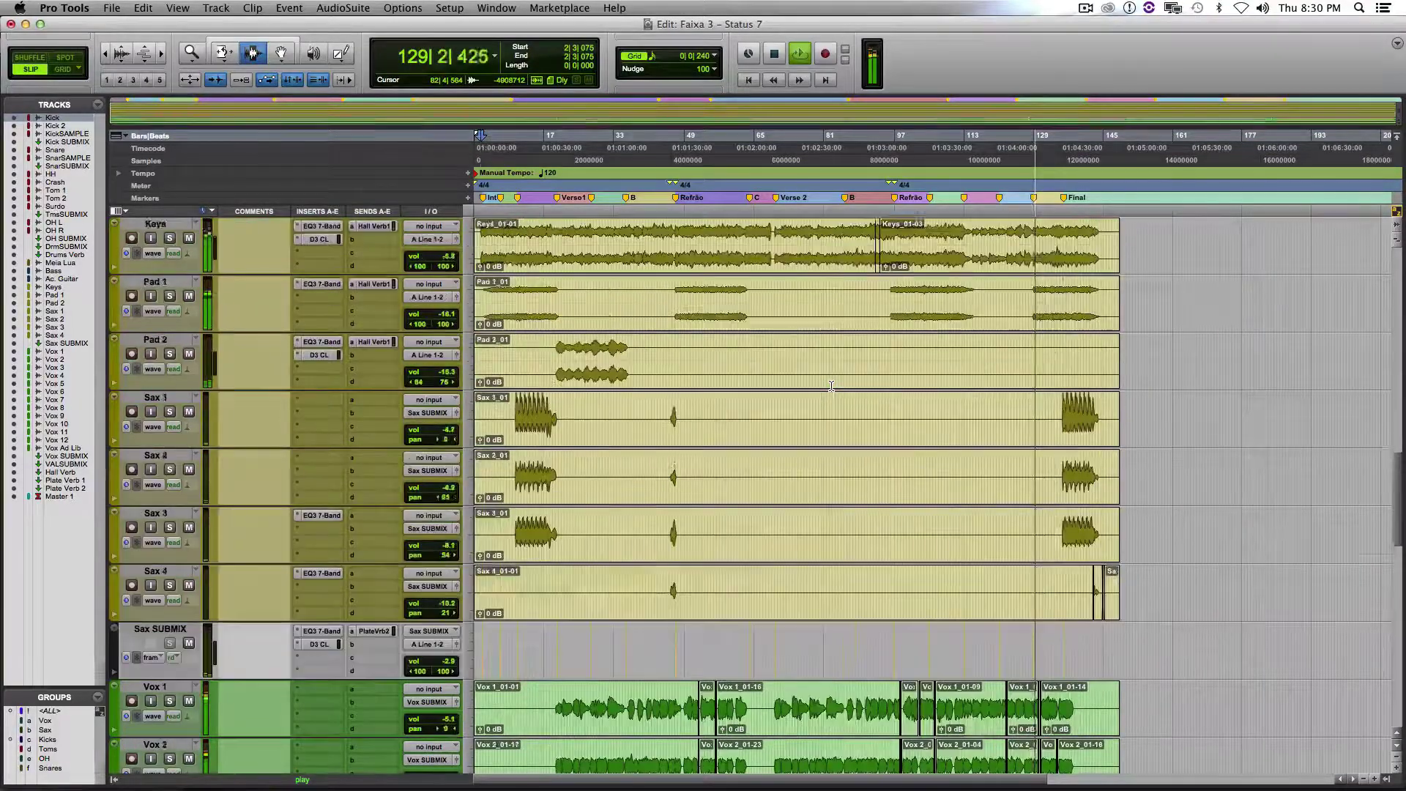
scroll(831, 386, "up", 2)
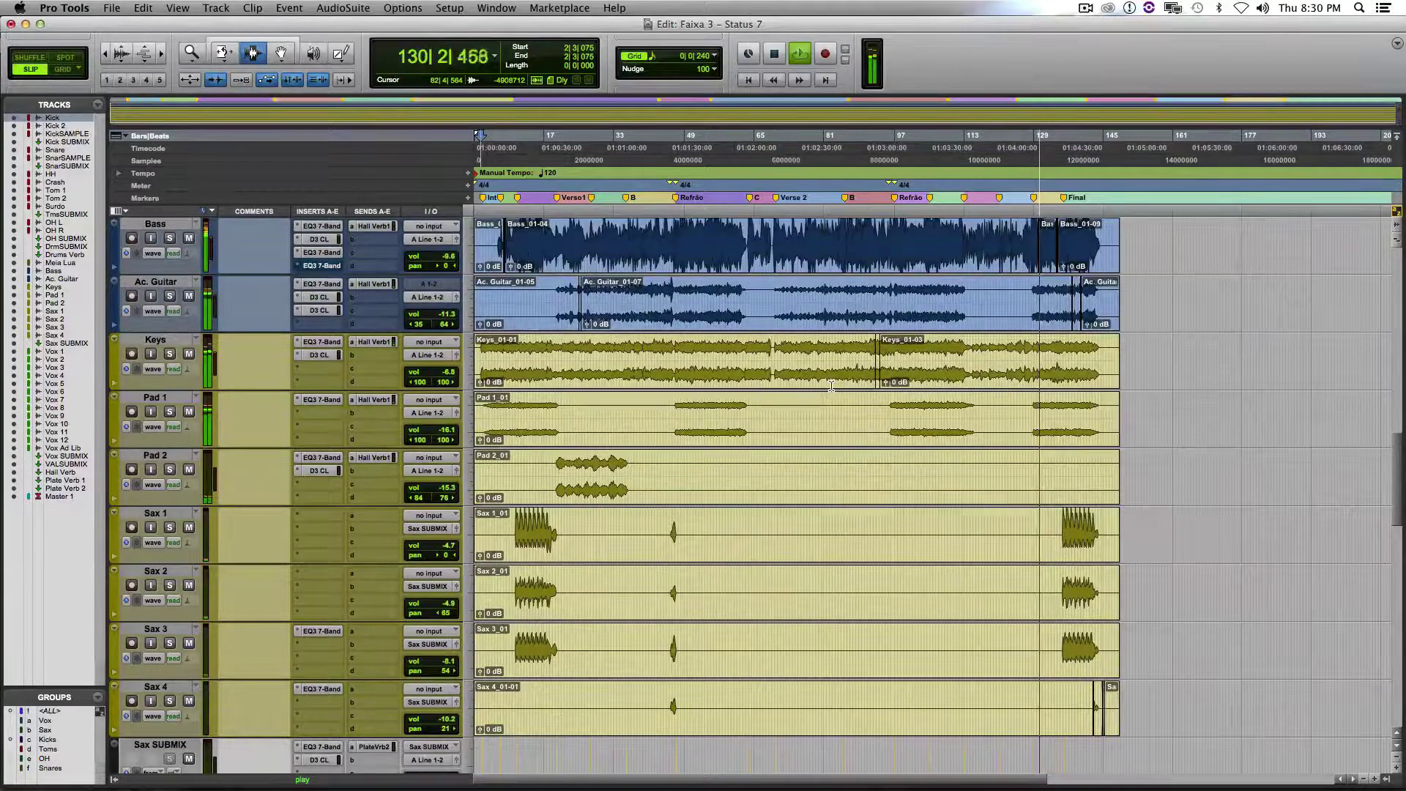
scroll(831, 386, "up", 2)
scroll(831, 386, "up", 7)
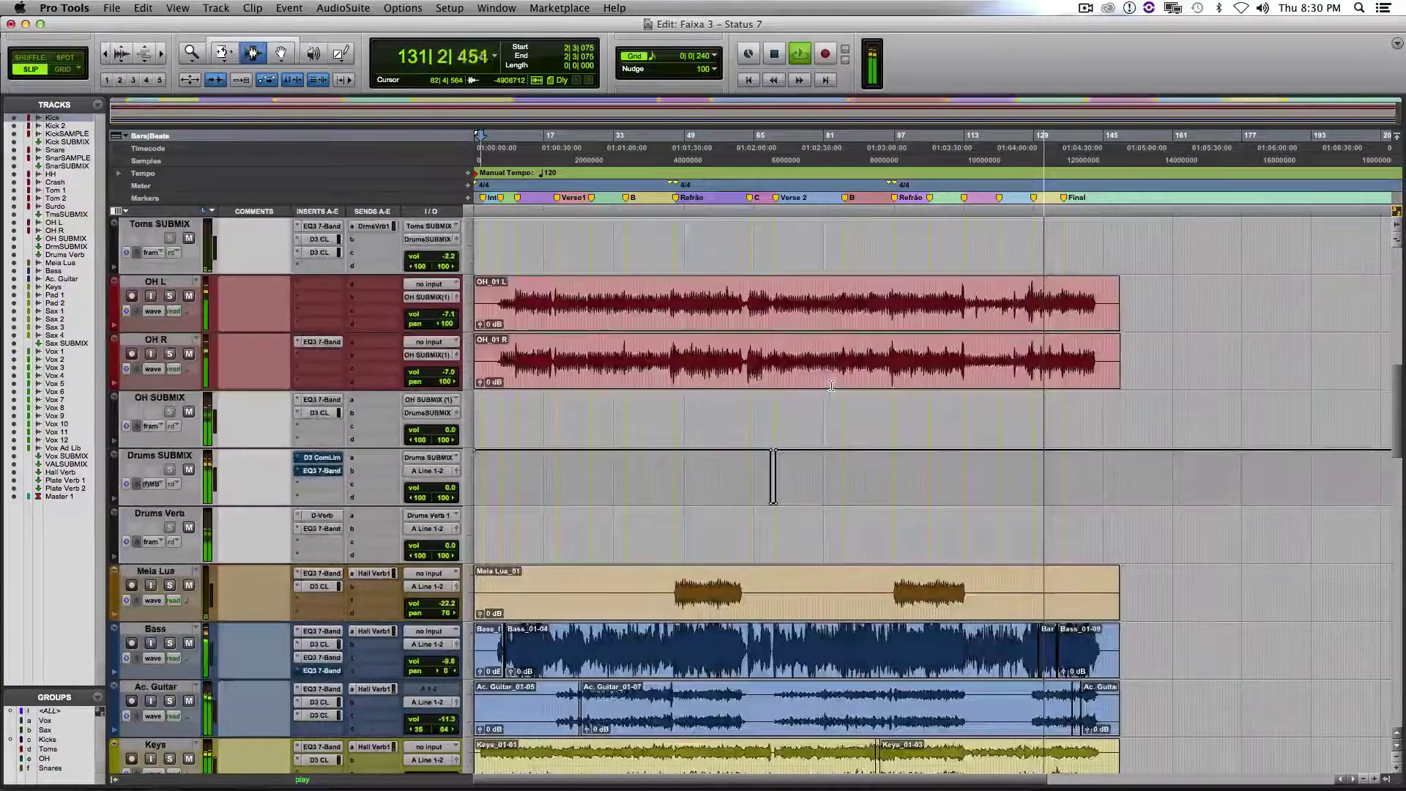
scroll(831, 386, "up", 3)
scroll(831, 386, "up", 5)
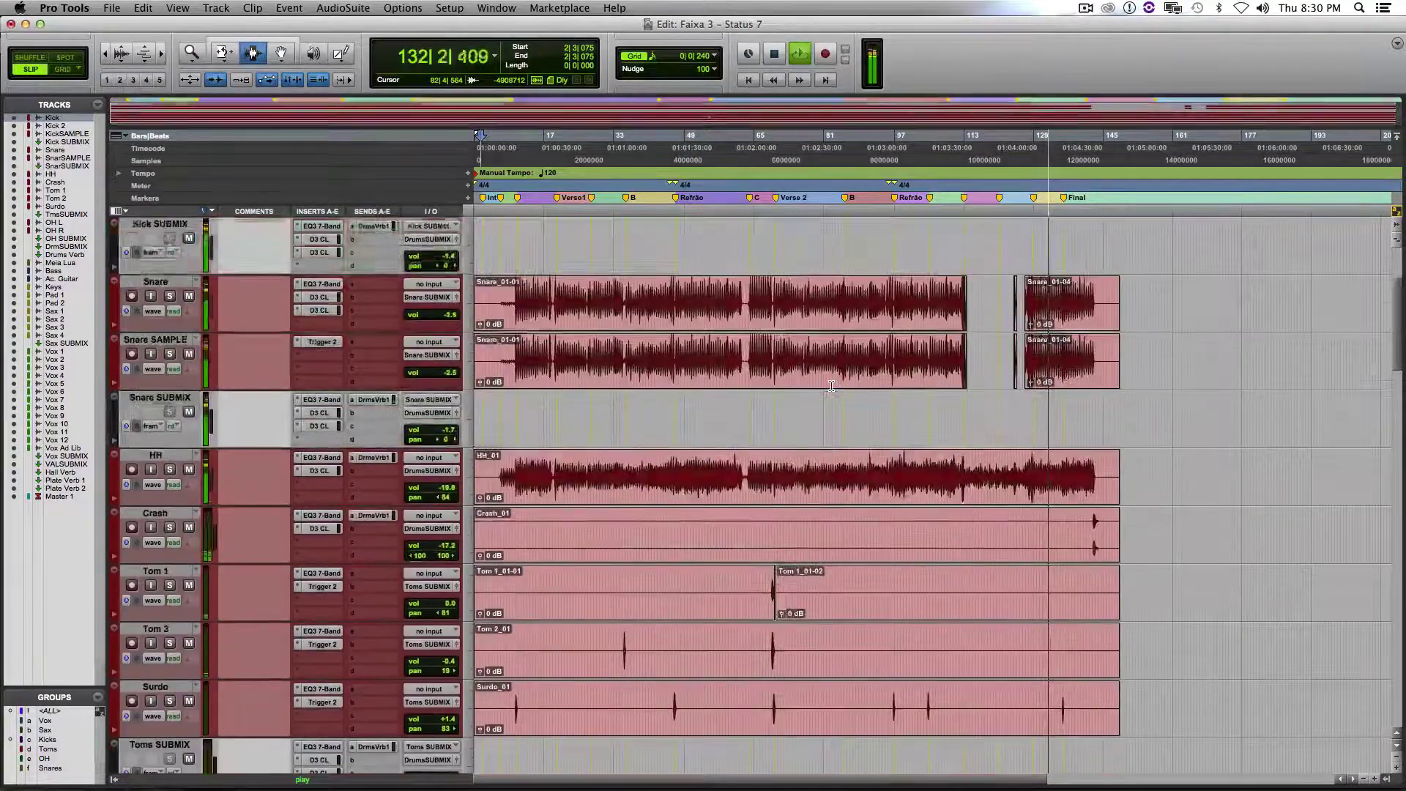
scroll(831, 386, "up", 3)
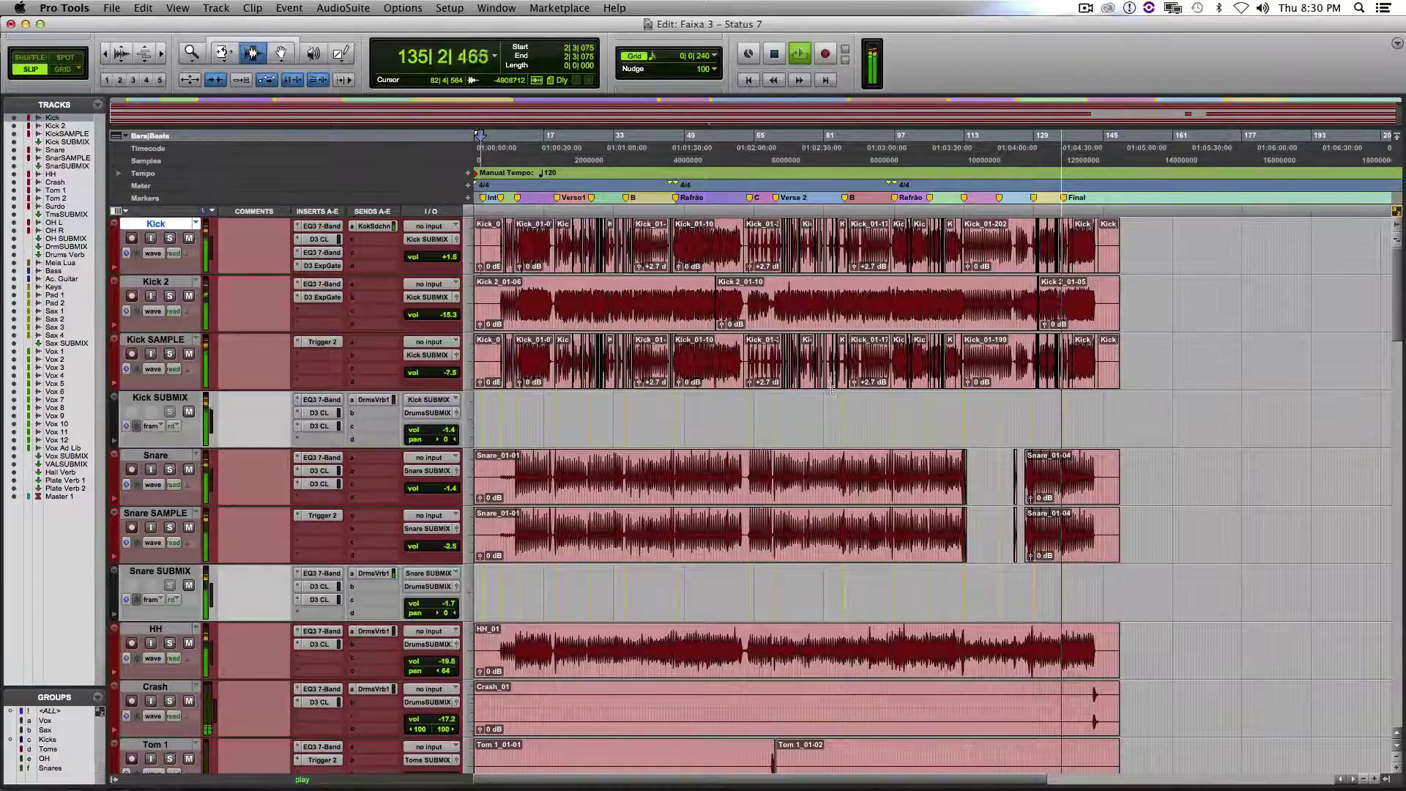
scroll(1014, 405, "down", 6)
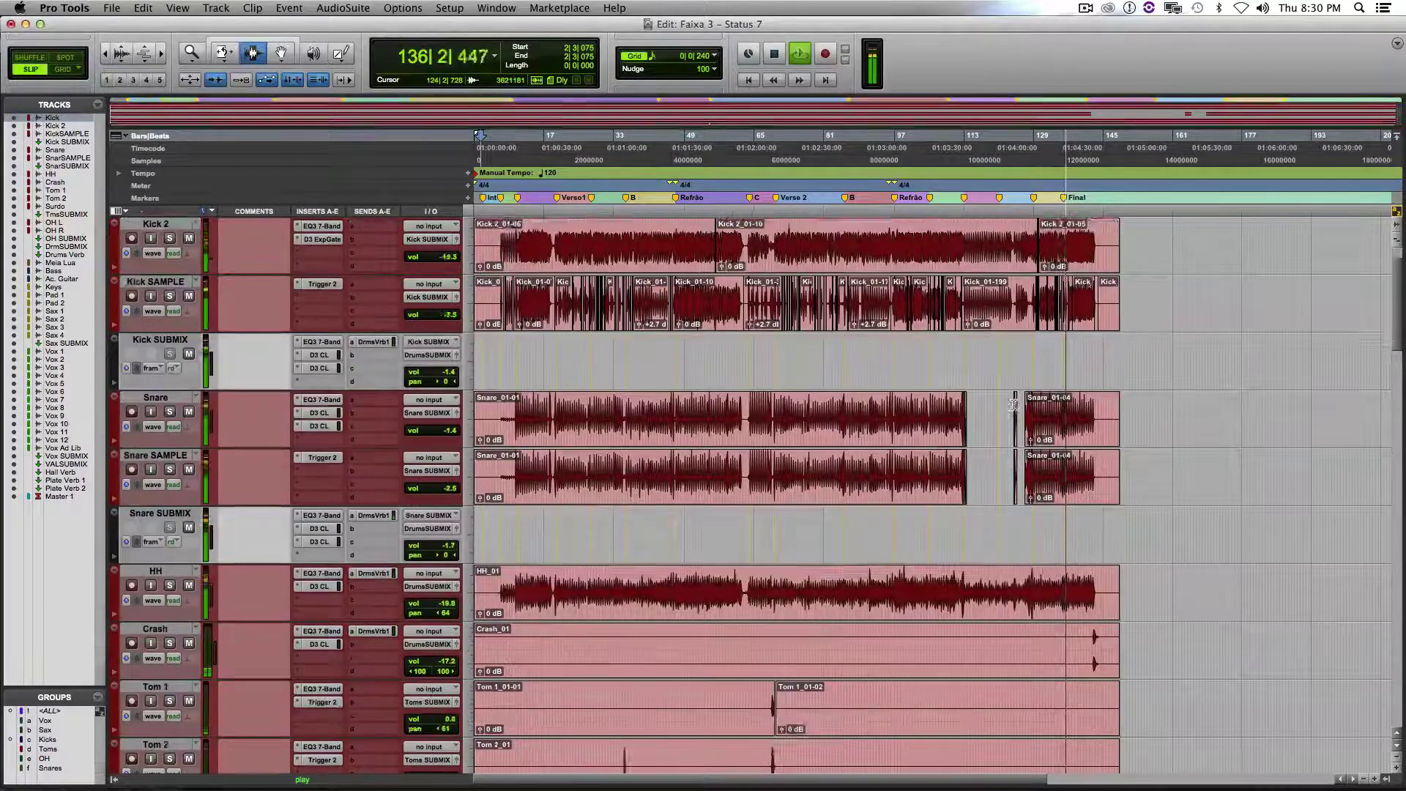
scroll(1014, 405, "down", 4)
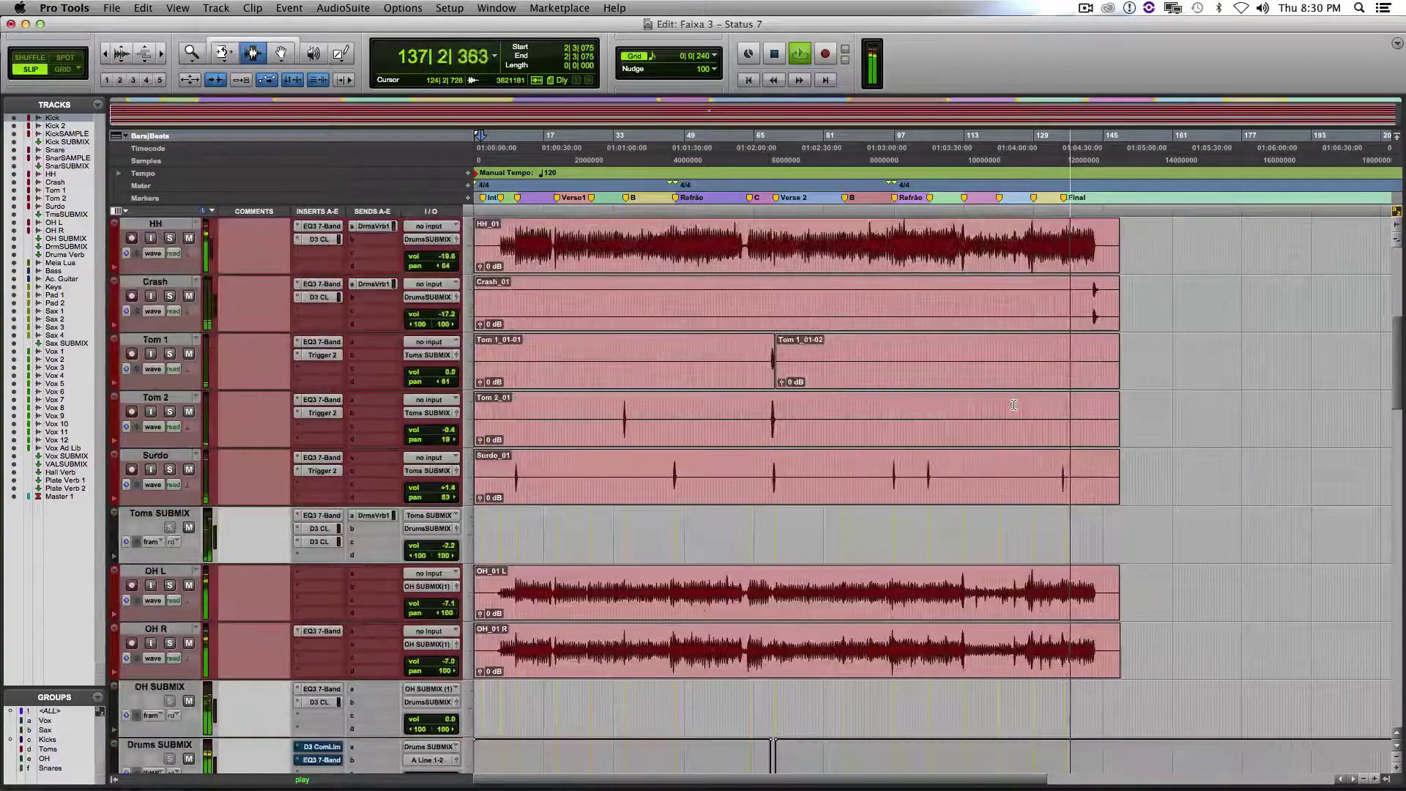
scroll(1014, 405, "down", 3)
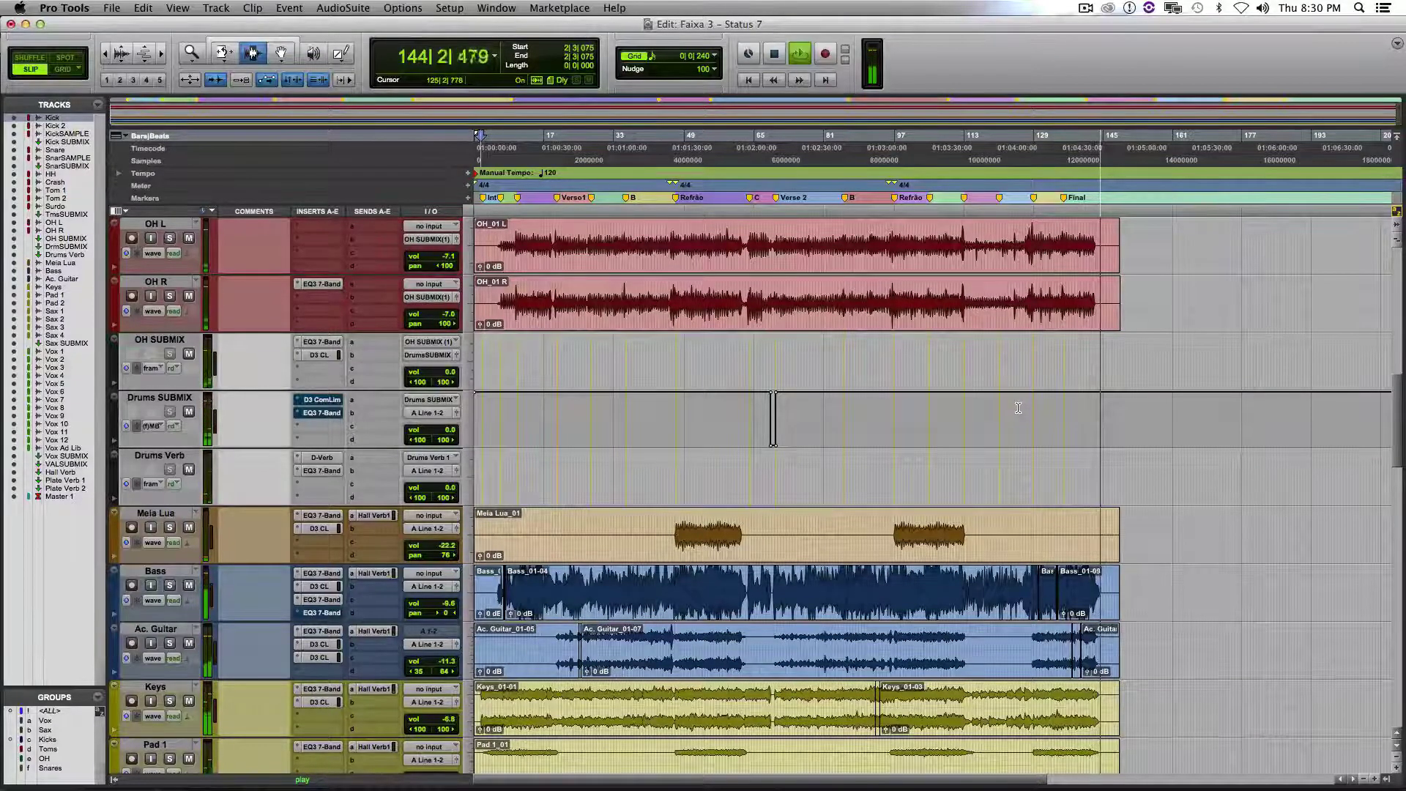
key("space")
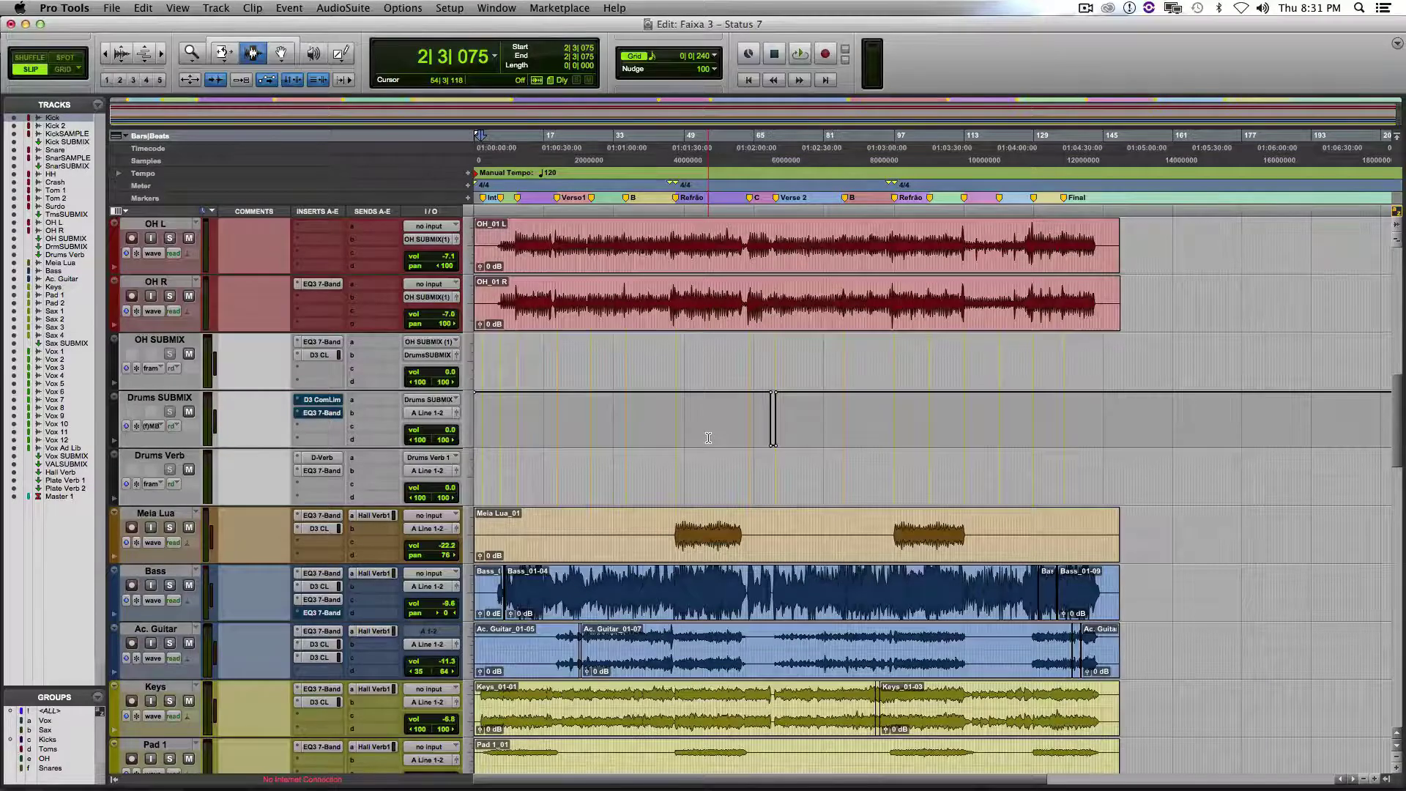
Place the edit cursor in Verse 1 on the Snare track, and inspect the Trigger 2 insert on Snare SAMPLE before closing it
scroll(708, 438, "up", 10)
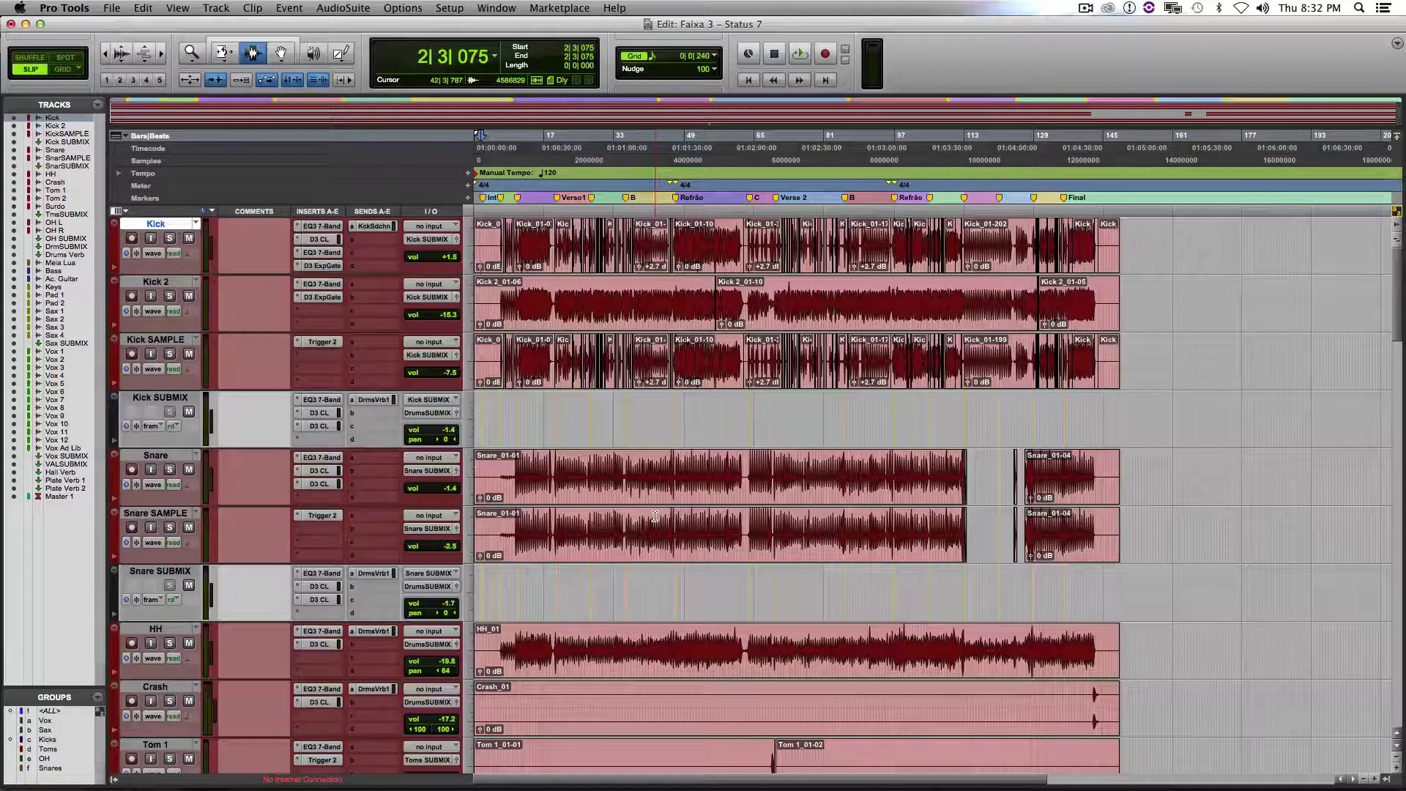
left_click(562, 488)
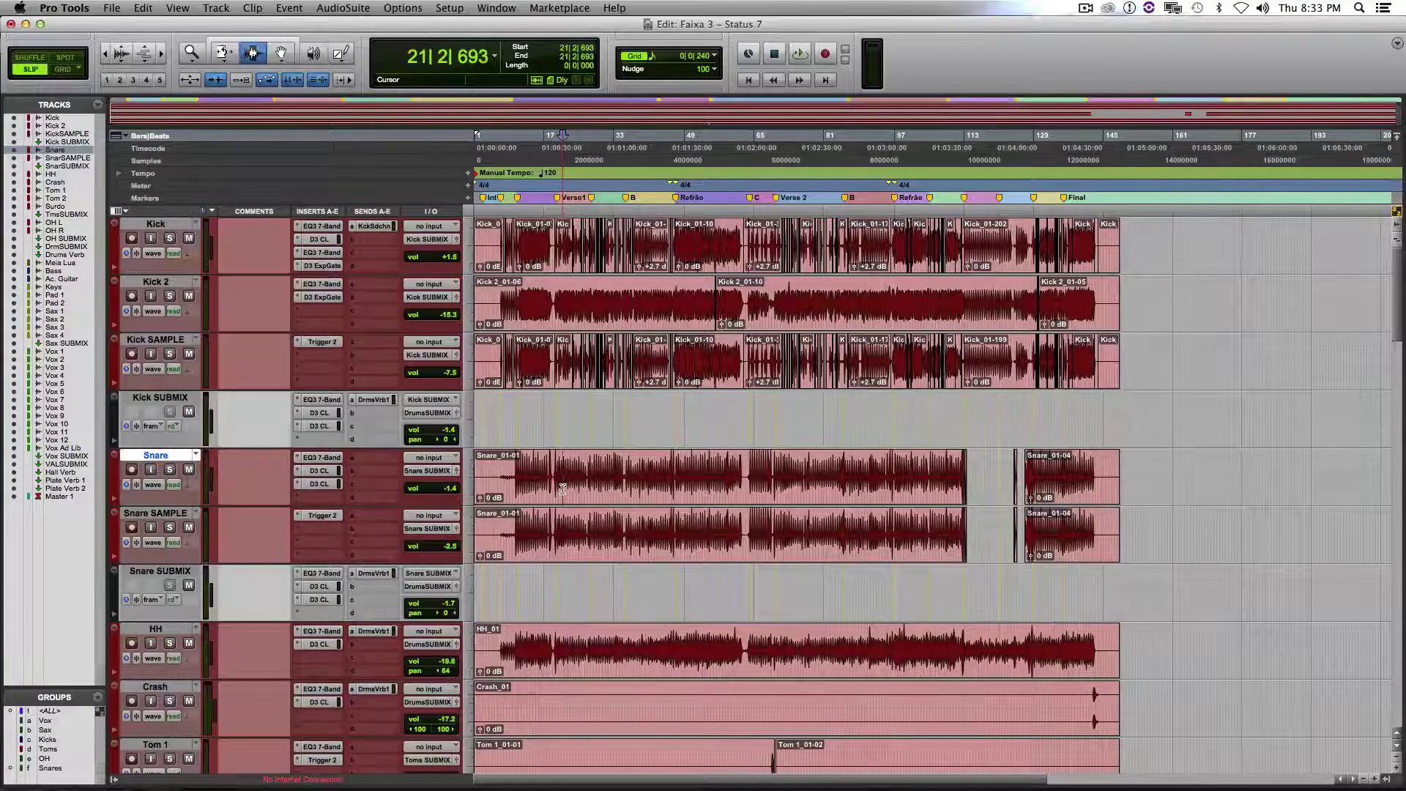
left_click(320, 516)
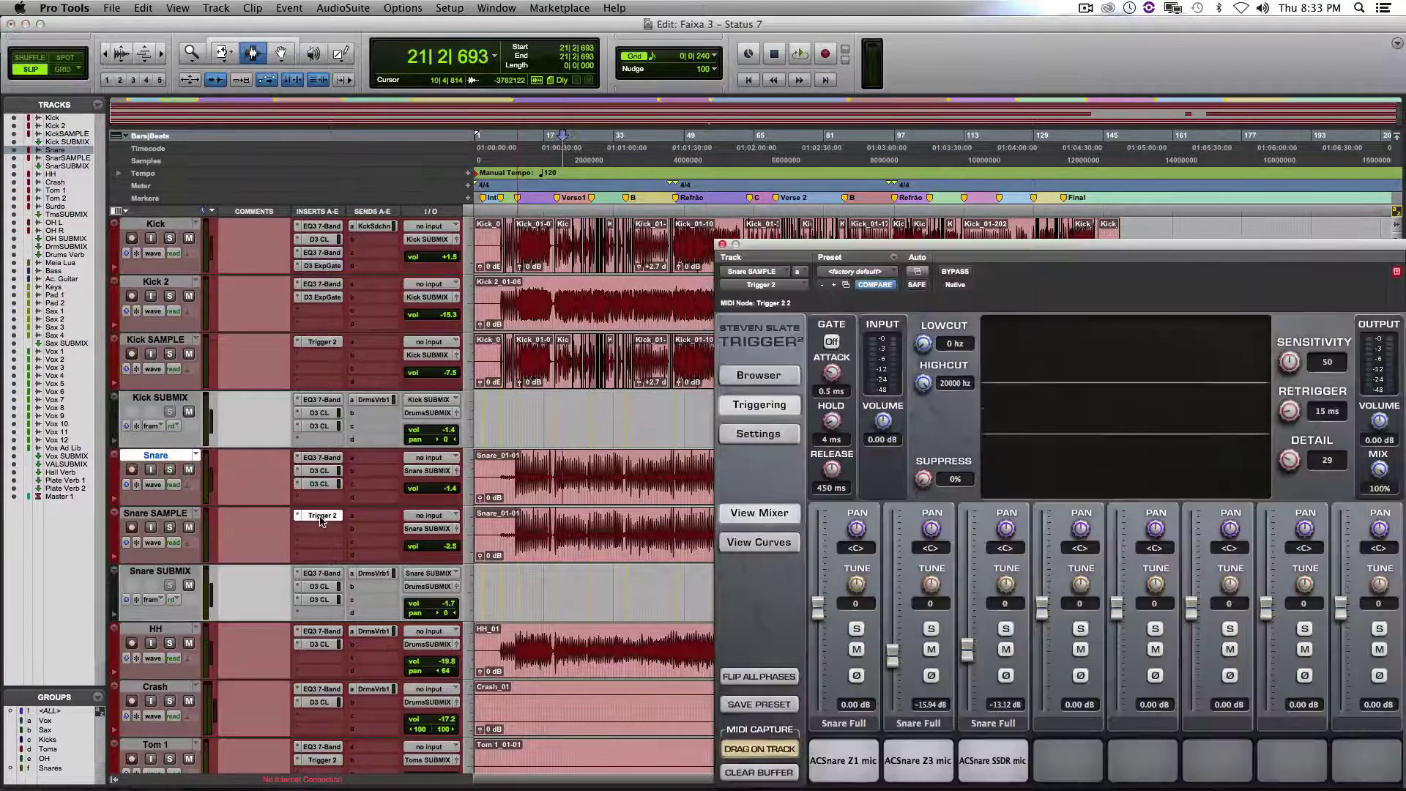
left_click(722, 245)
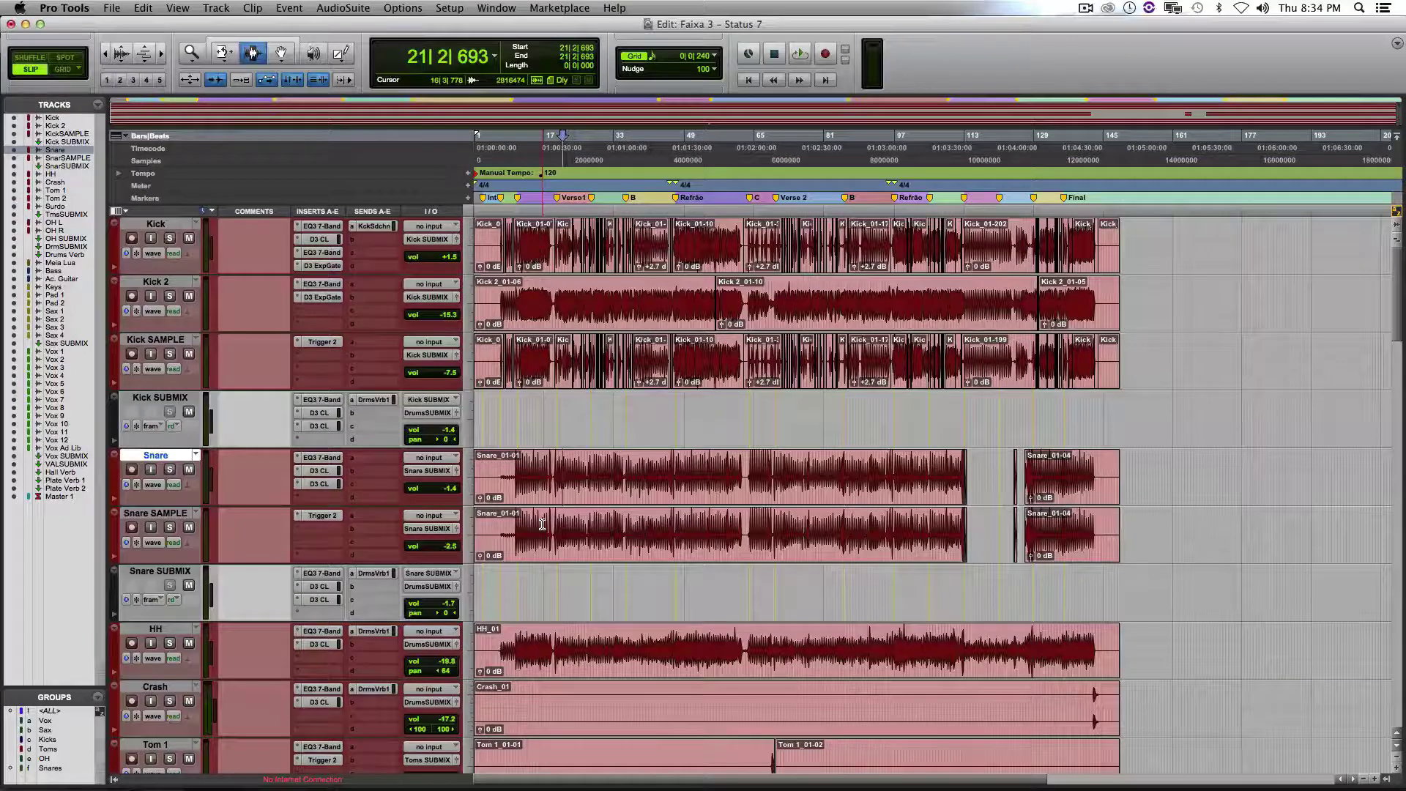
scroll(780, 524, "down", 3)
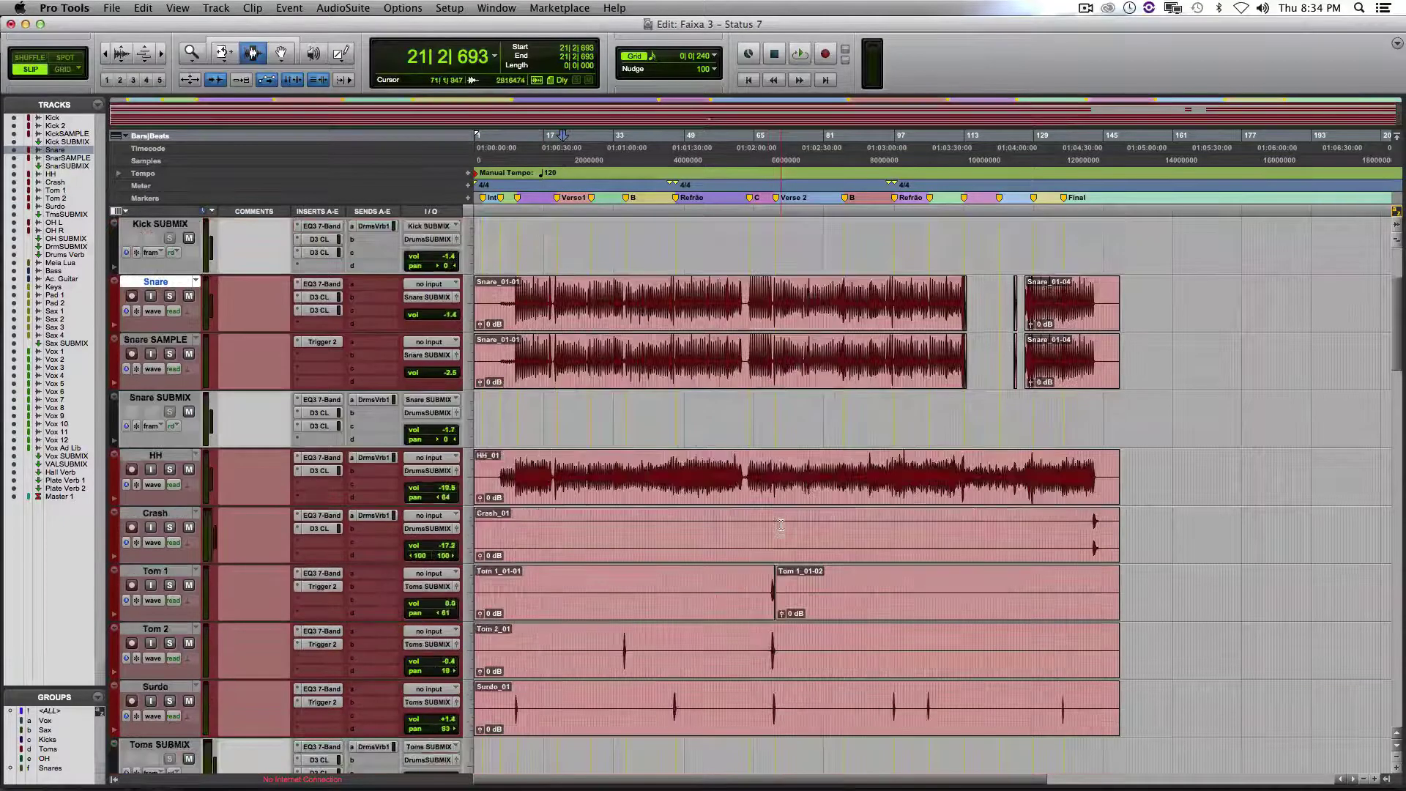
scroll(780, 524, "down", 2)
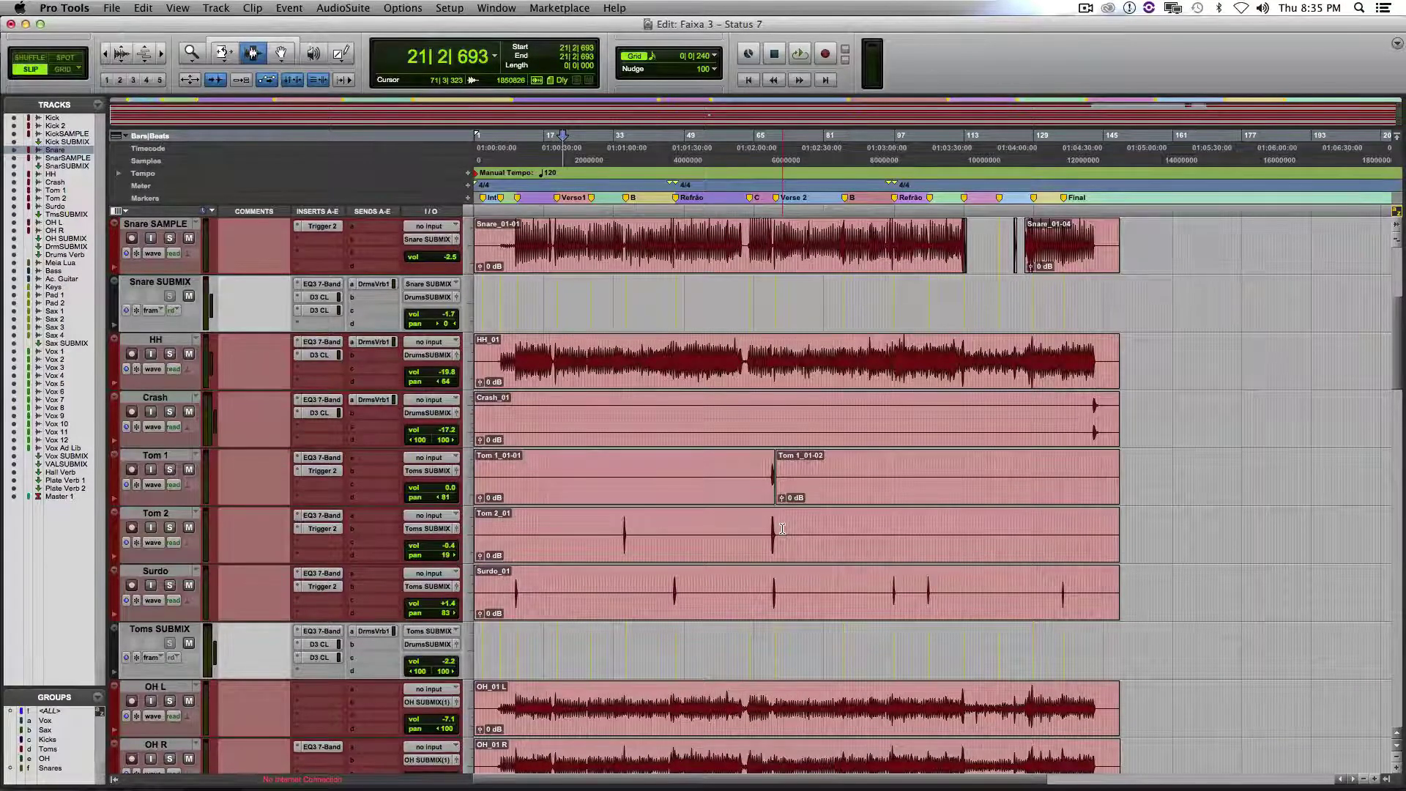
key("space")
scroll(783, 528, "down", 6)
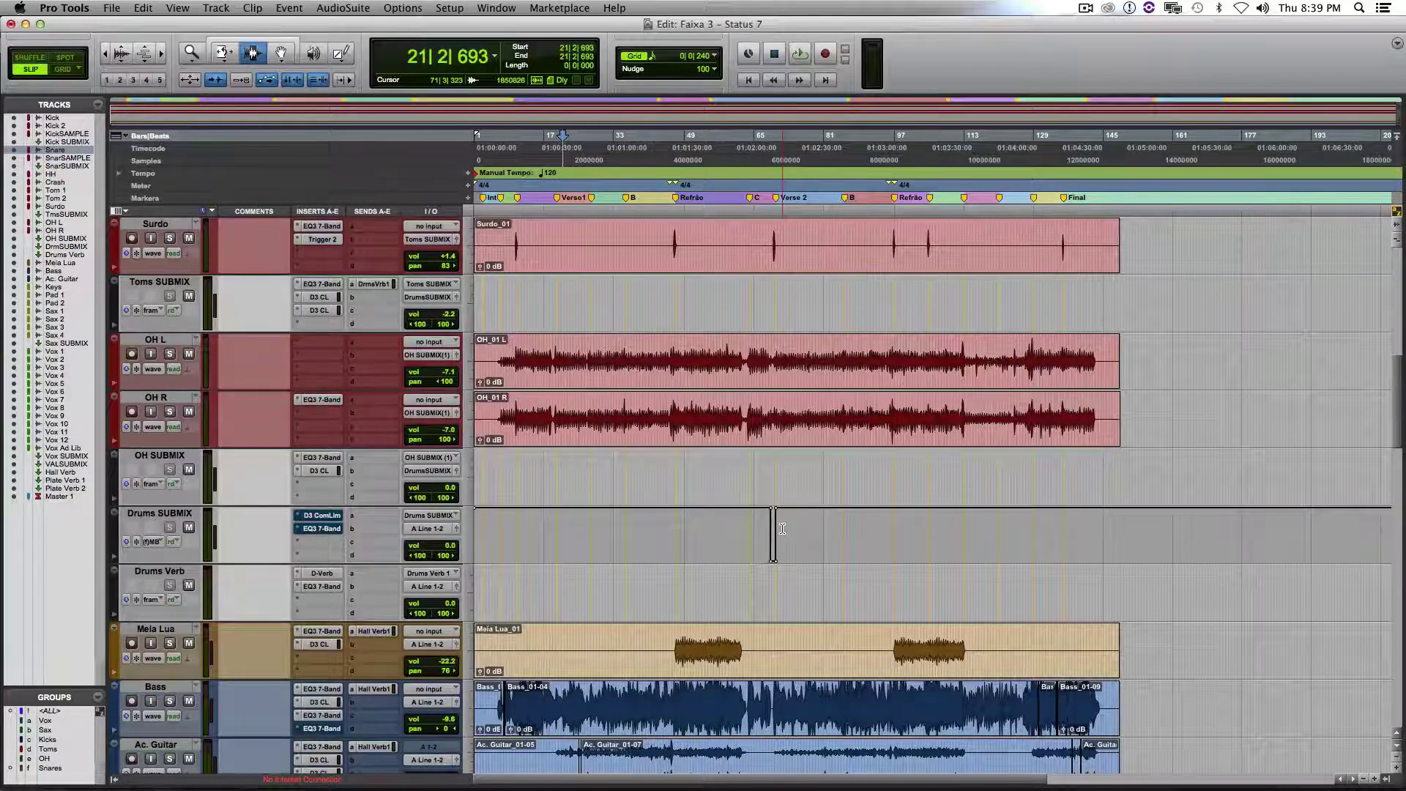
Select bars 13 to 44 across the Kick, Kick 2 and Kick SAMPLE tracks, solo all three and play the selection
scroll(732, 476, "up", 10)
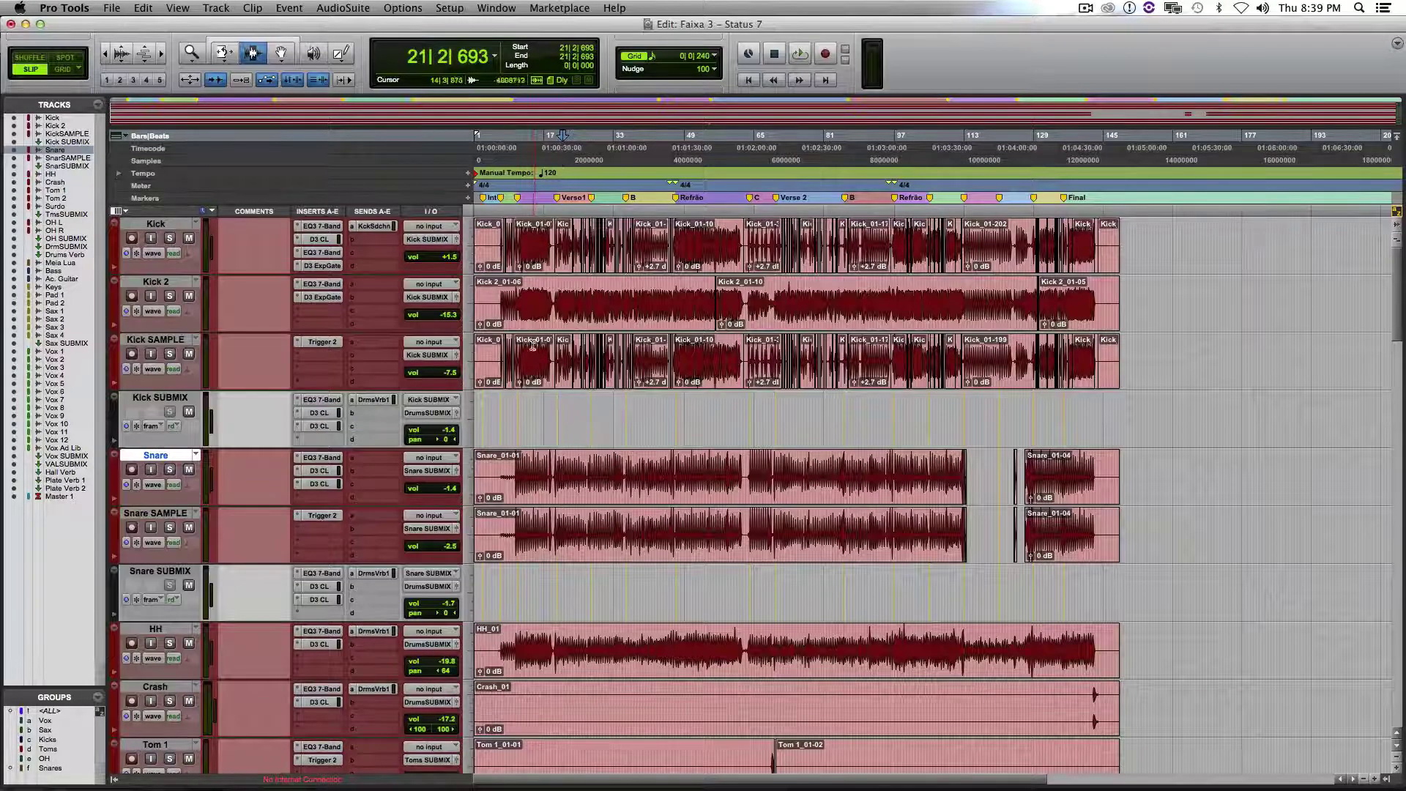
left_click_drag(528, 369, 666, 264)
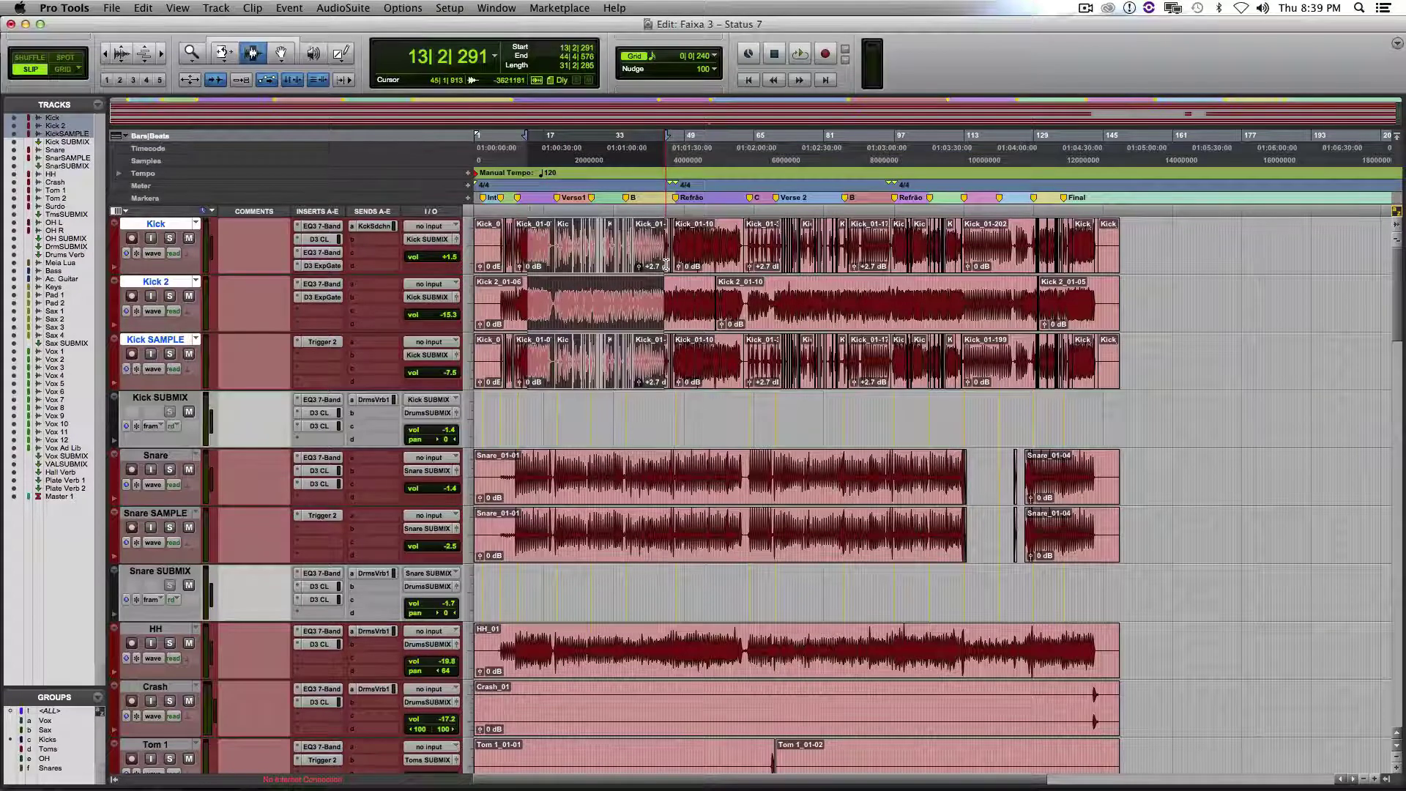
key("shift+s")
key("space")
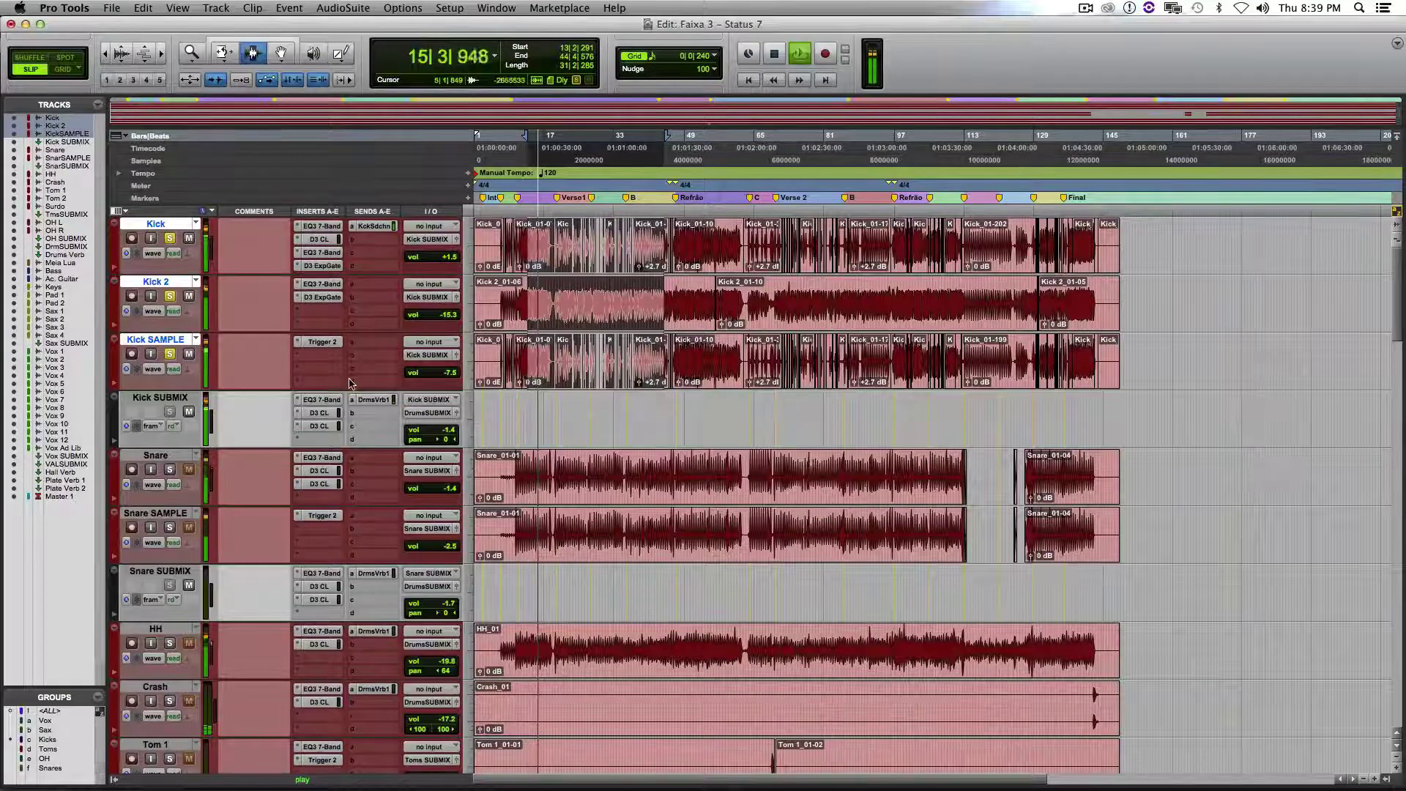
Take Kick SAMPLE out of solo, replay the passage with only Kick and Kick 2, stop playback and clear the kick solos
left_click(169, 354)
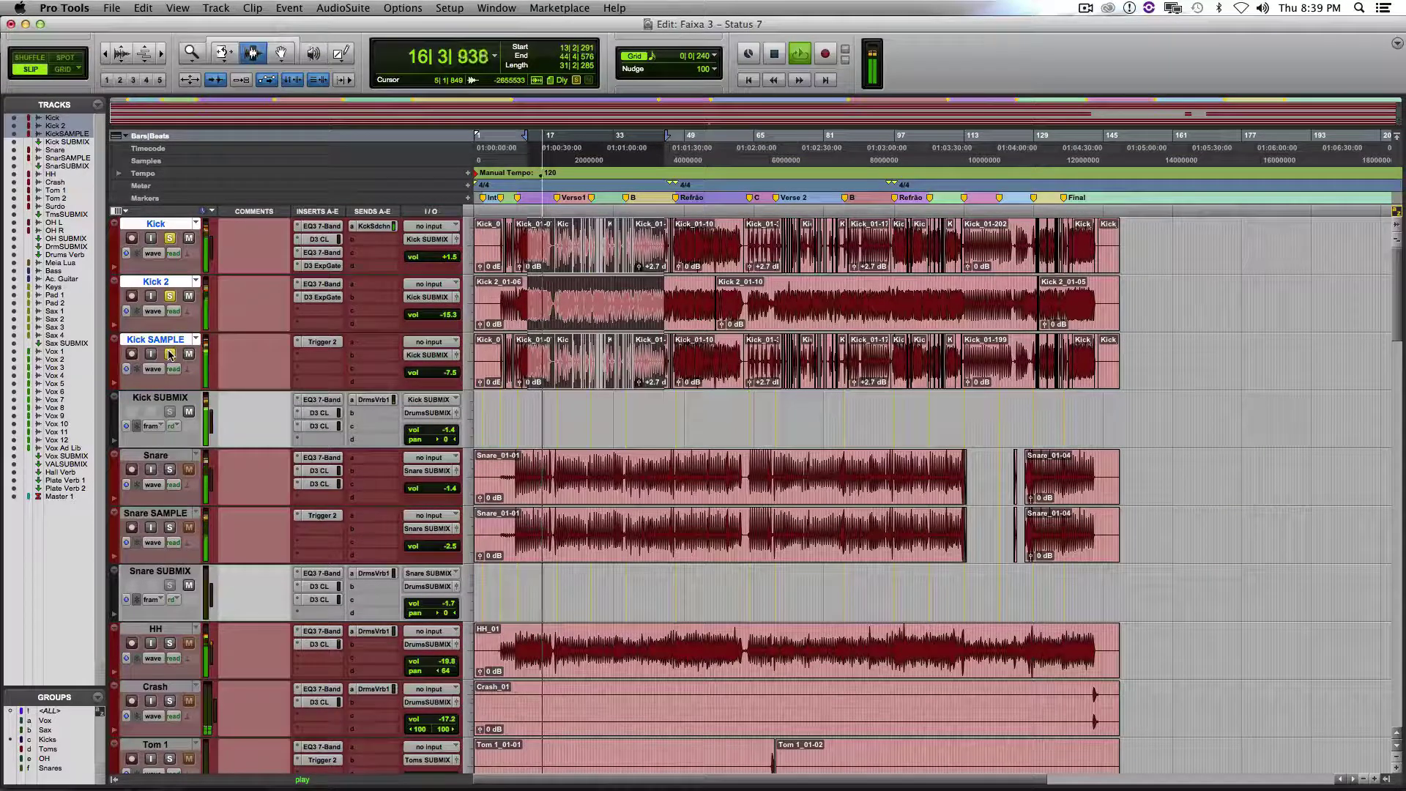
key("space")
key("space")
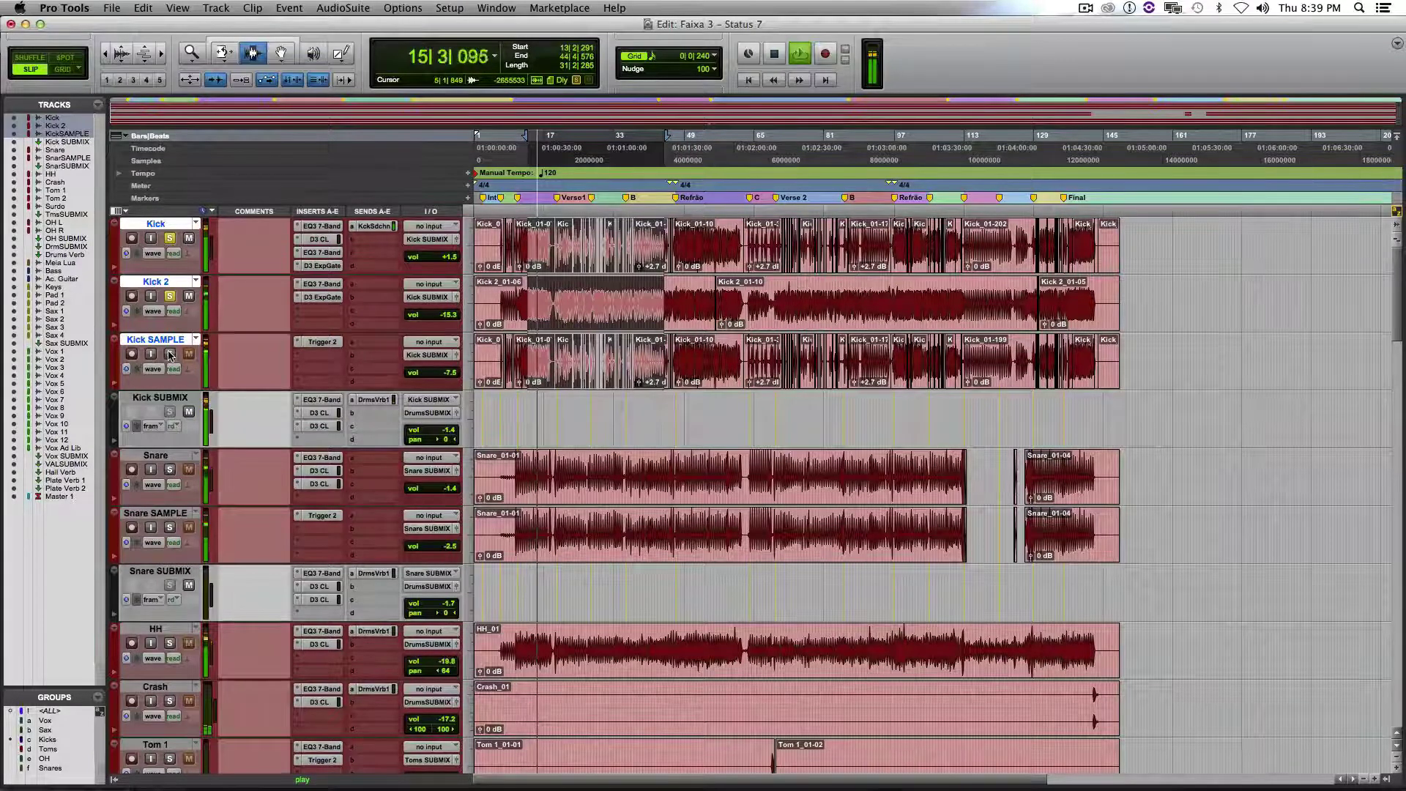
key("space")
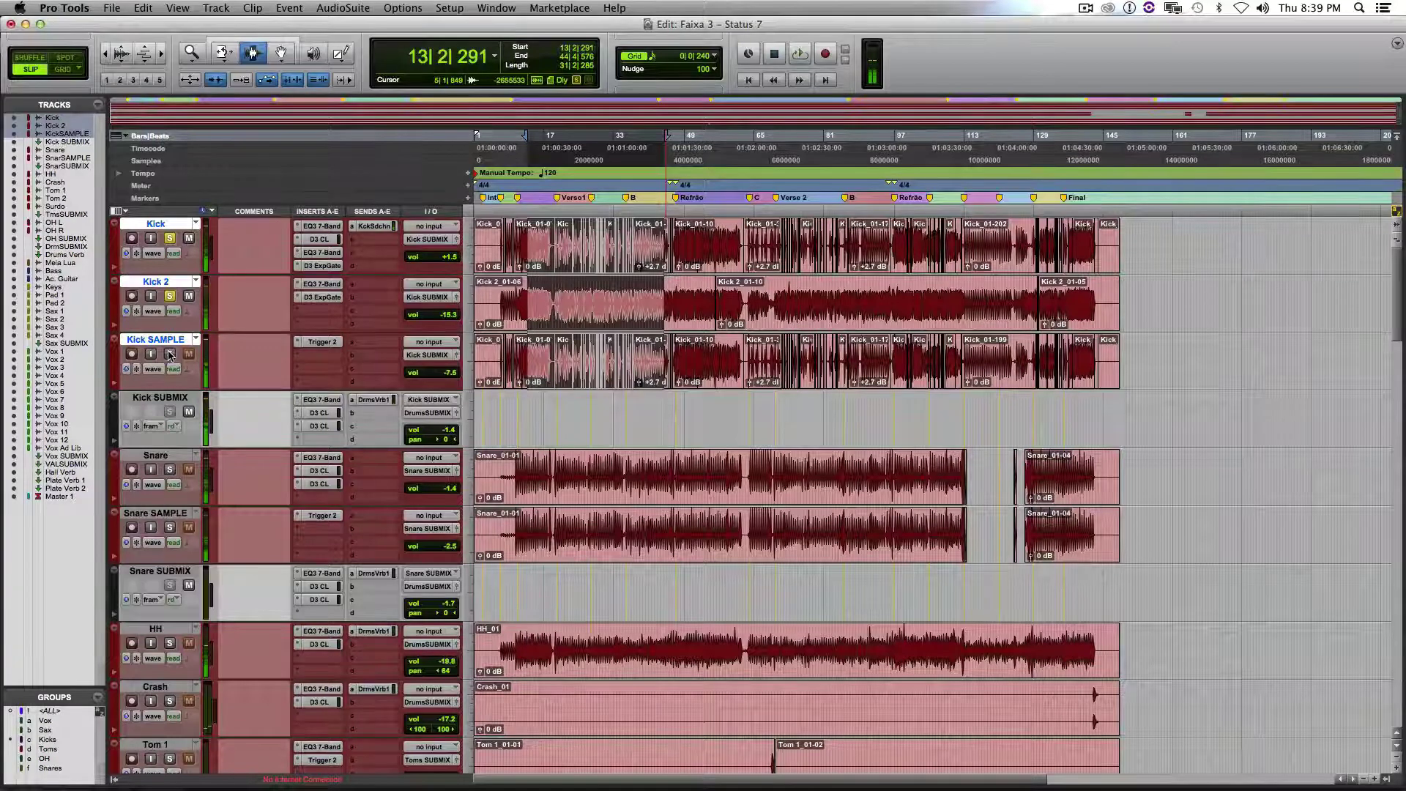
left_click(169, 354)
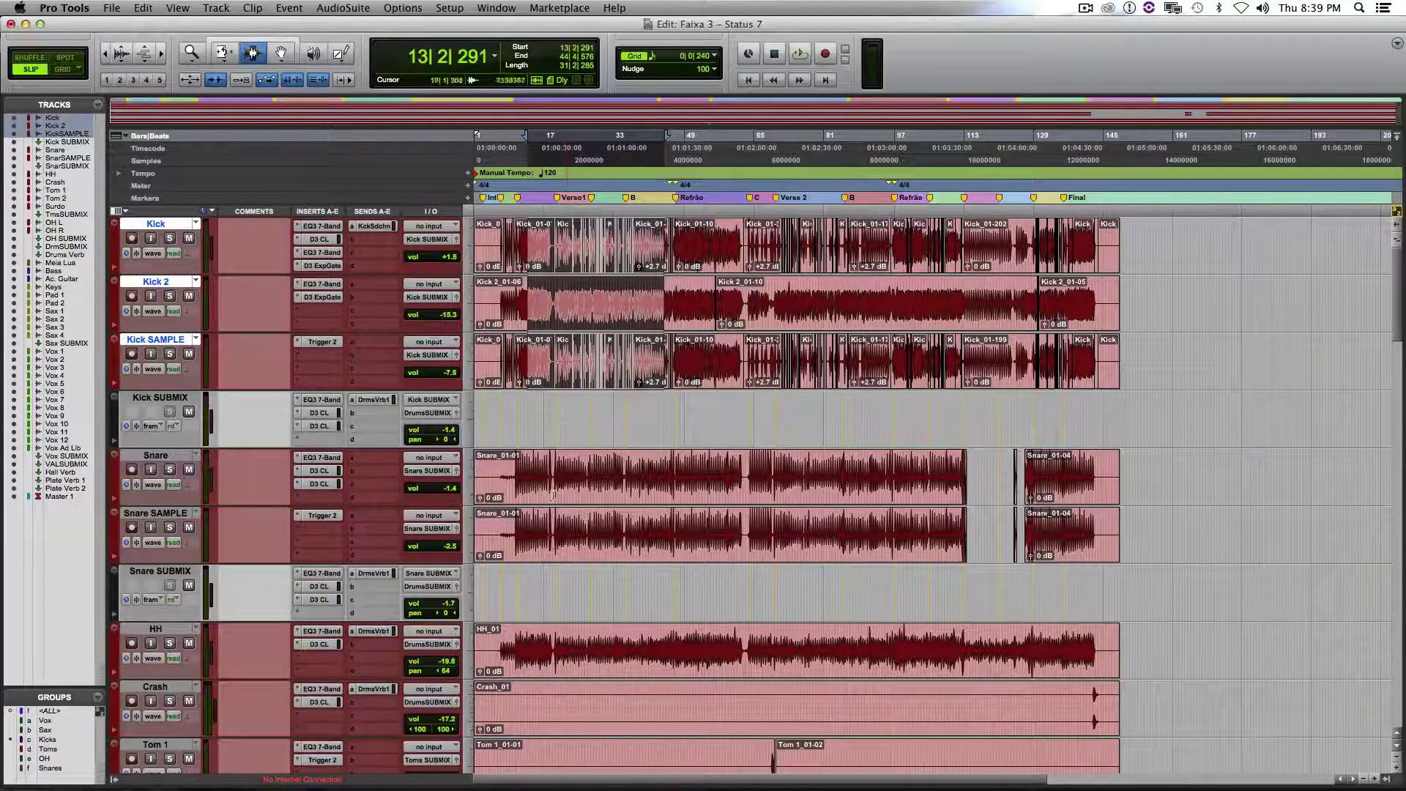
Select about five bars of Verse 1 from bar 20 on Snare and Snare SAMPLE, solo both tracks and play the selection
left_click_drag(561, 480, 586, 527)
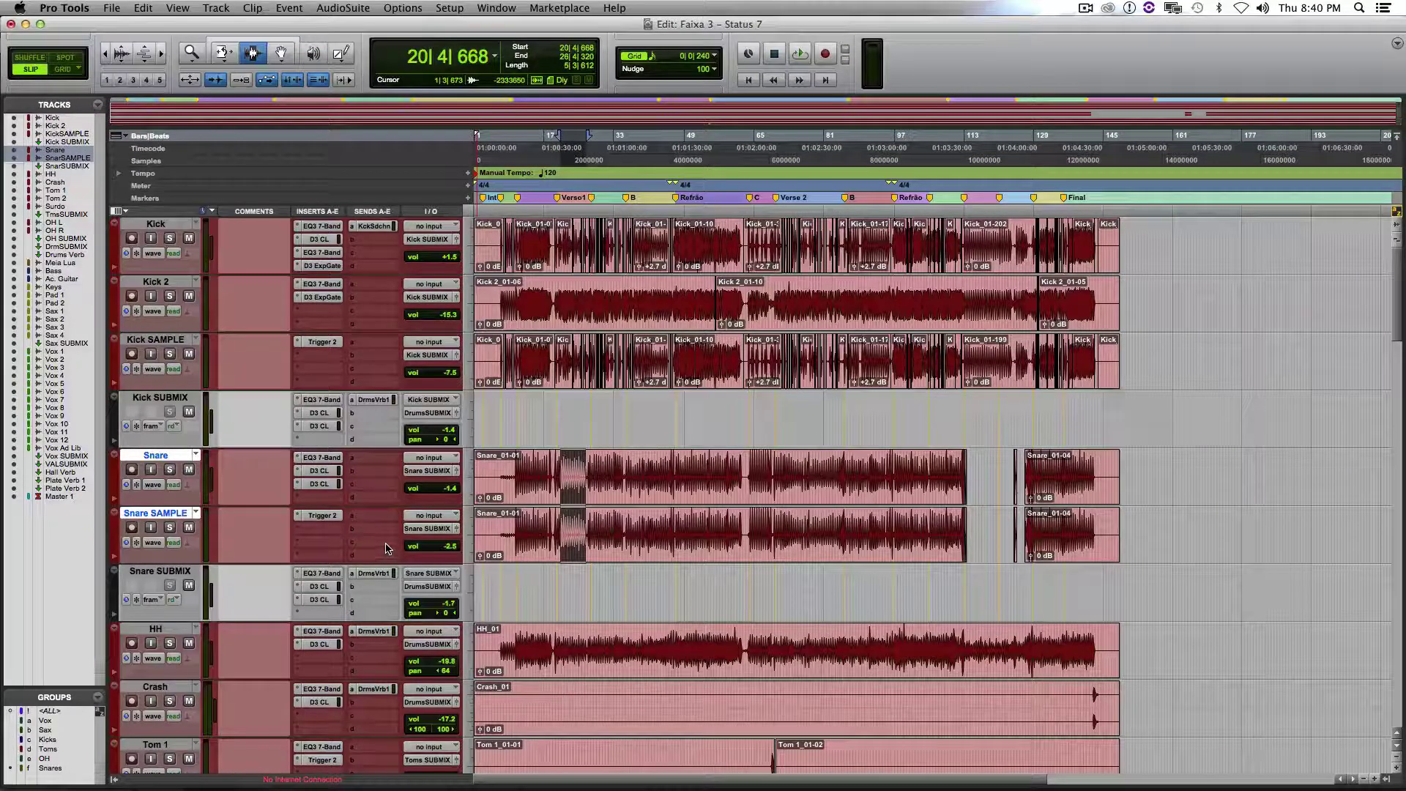
key("shift+s")
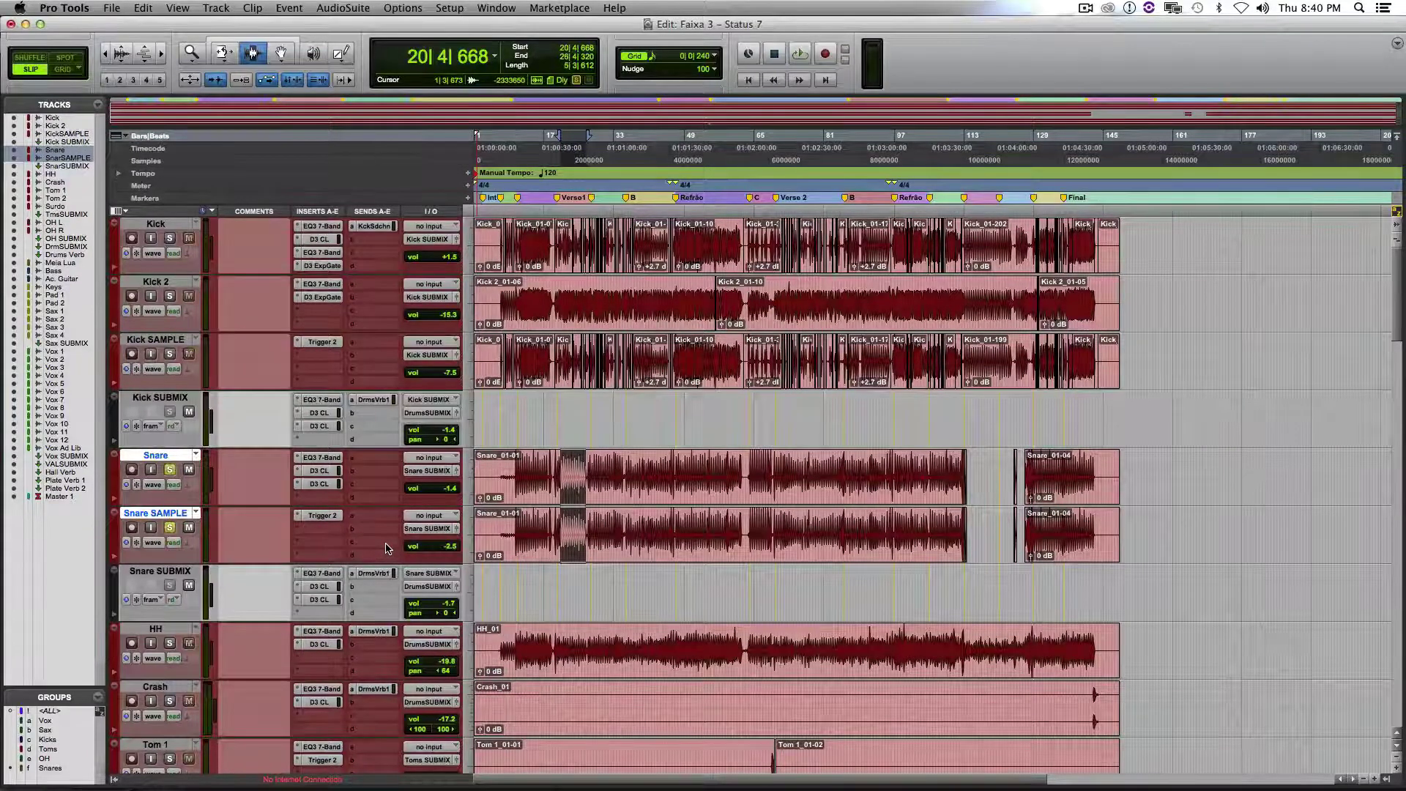
key("space")
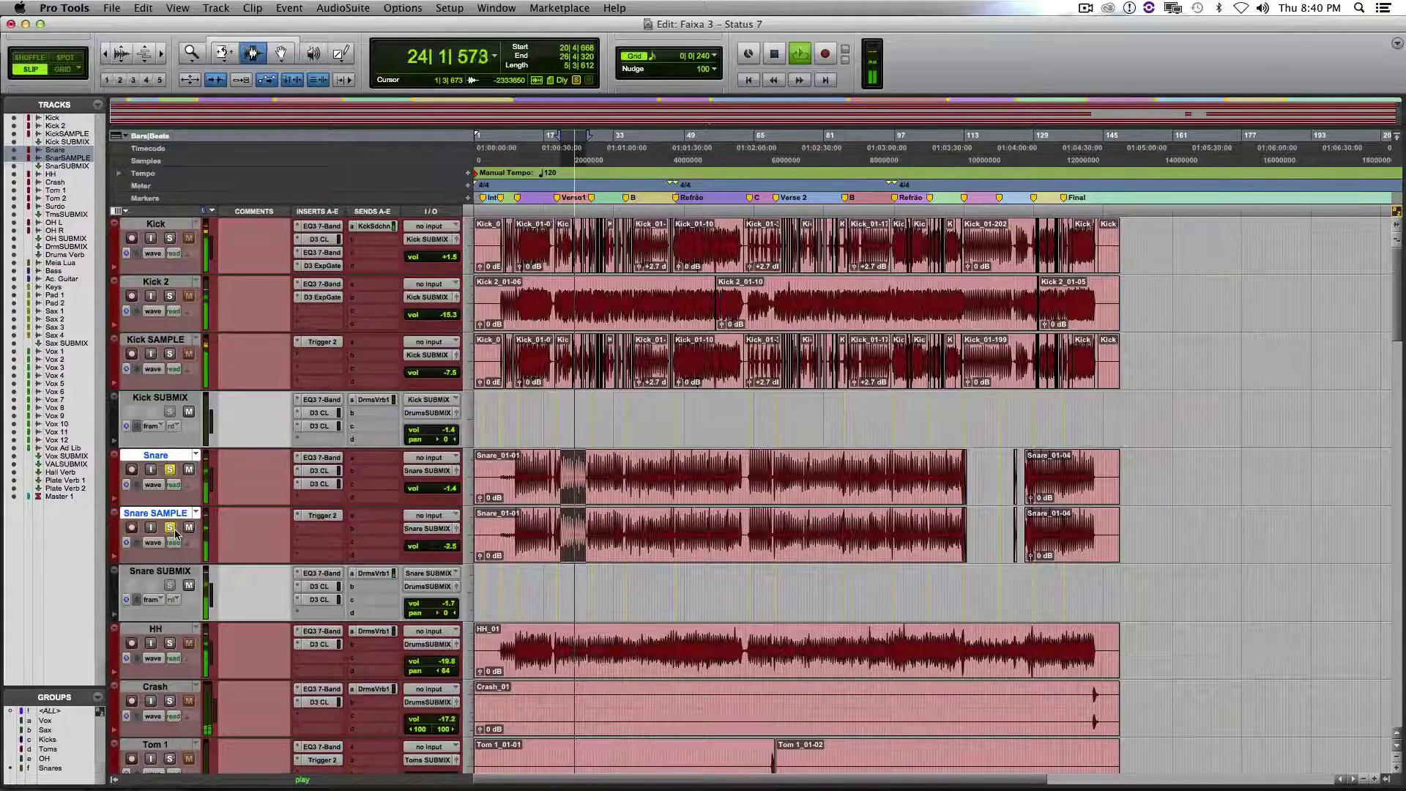
Take Snare SAMPLE out of solo, replay the selection with only Snare soloed, stop playback and clear the Snare solo
key("space")
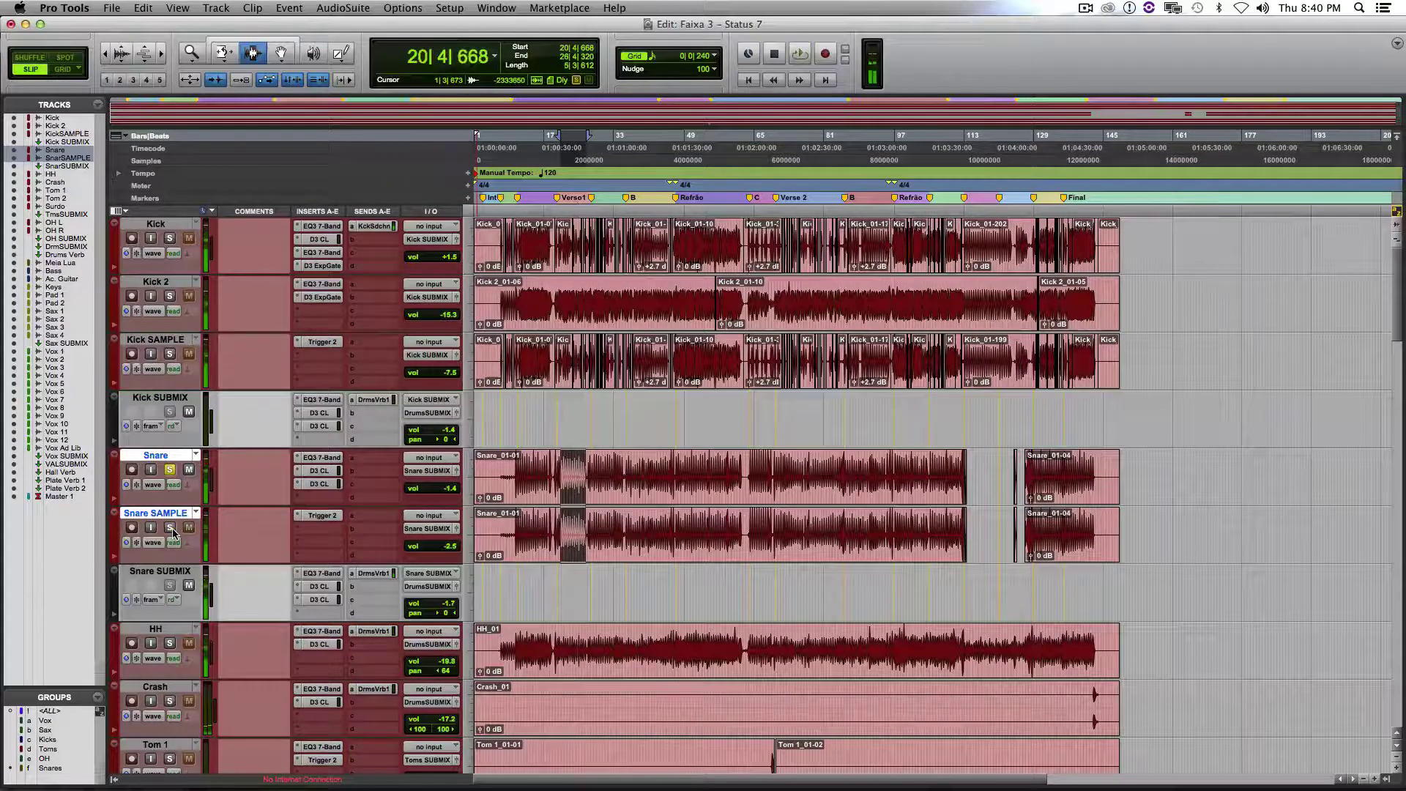
key("space")
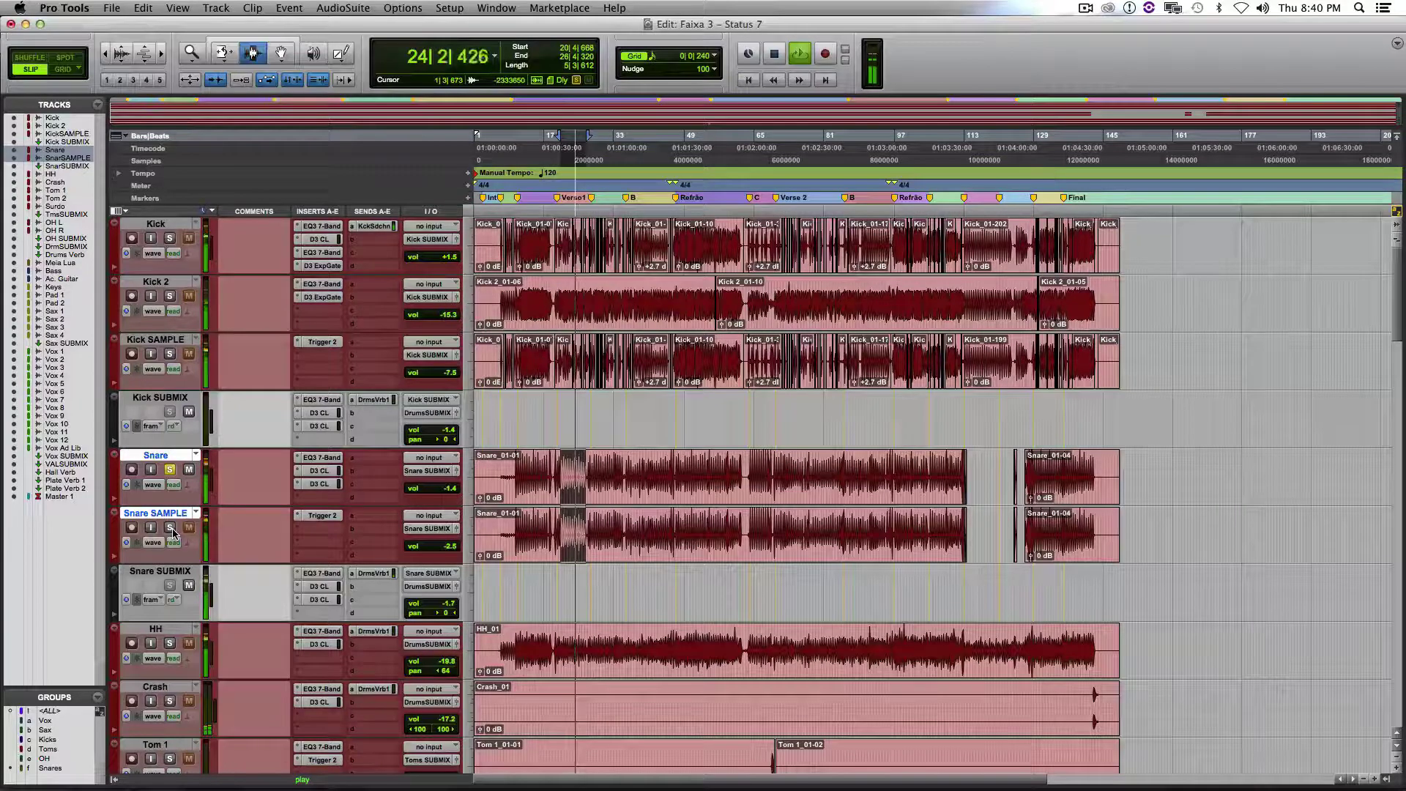
left_click(171, 470)
key("space")
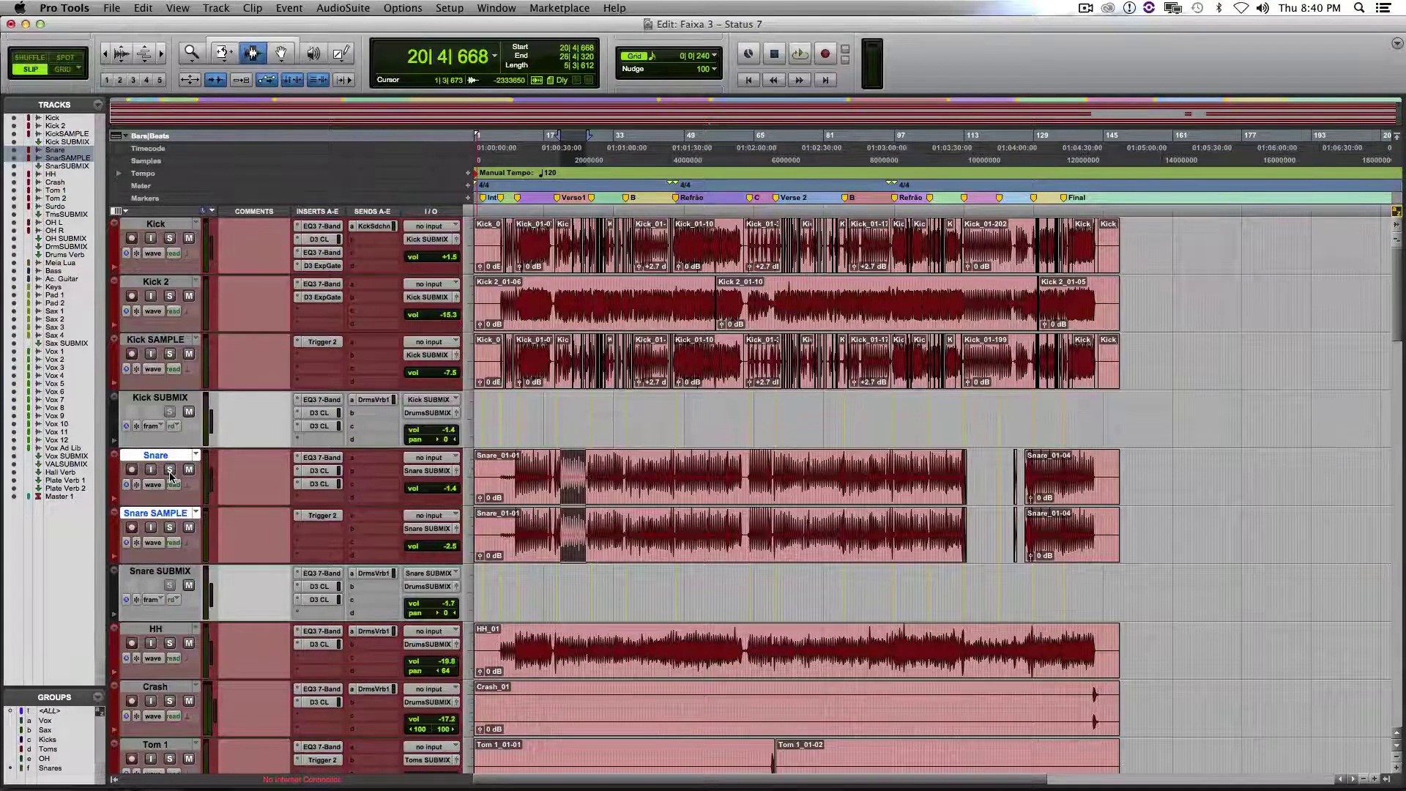
Solo Snare SAMPLE alone and play it from bar 21 in Verse 1
left_click(169, 527)
left_click(564, 526)
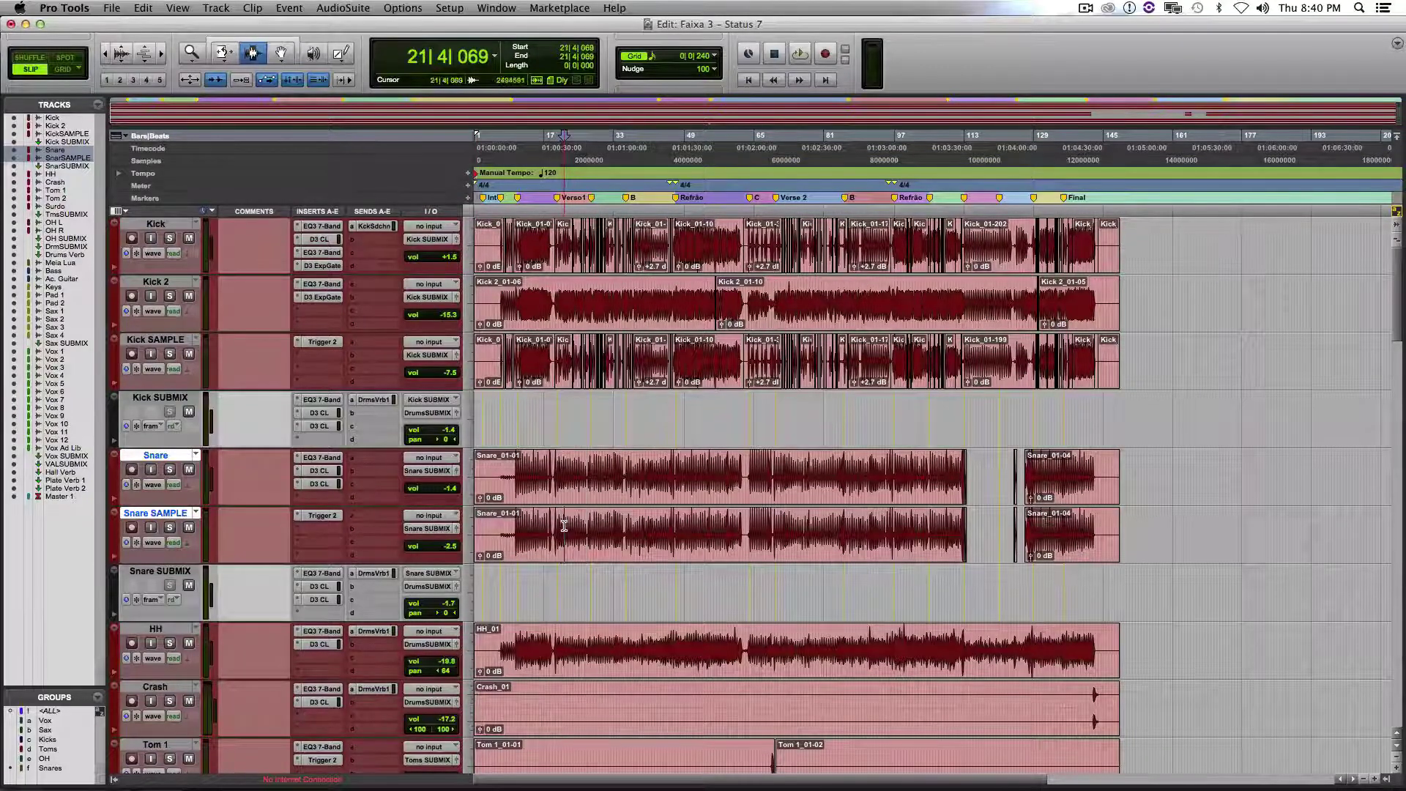
key("space")
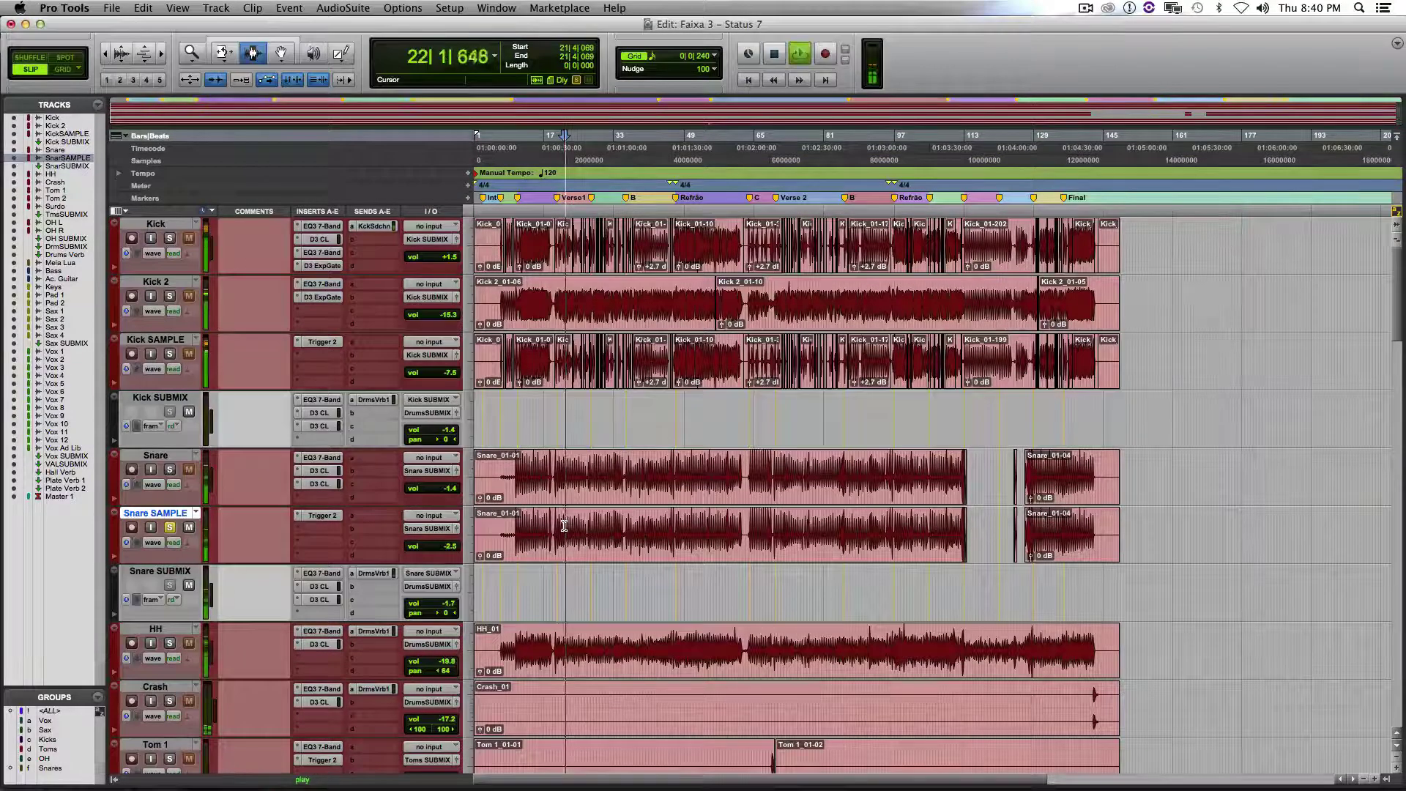
Add Snare to the solo, play both snare tracks from bar 20, stop and select about five bars across Snare and Snare SAMPLE
left_click(558, 478)
key("shift+s")
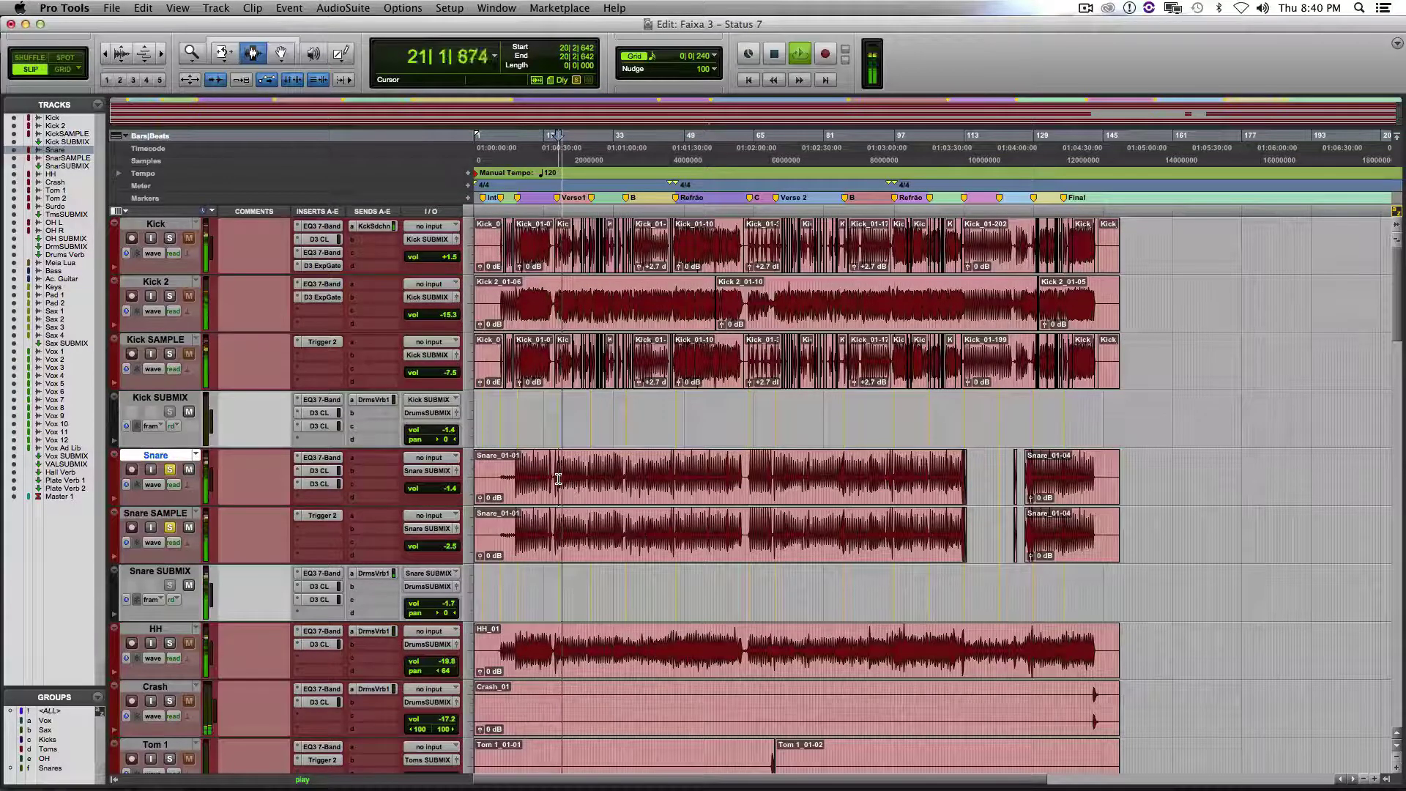
key("space")
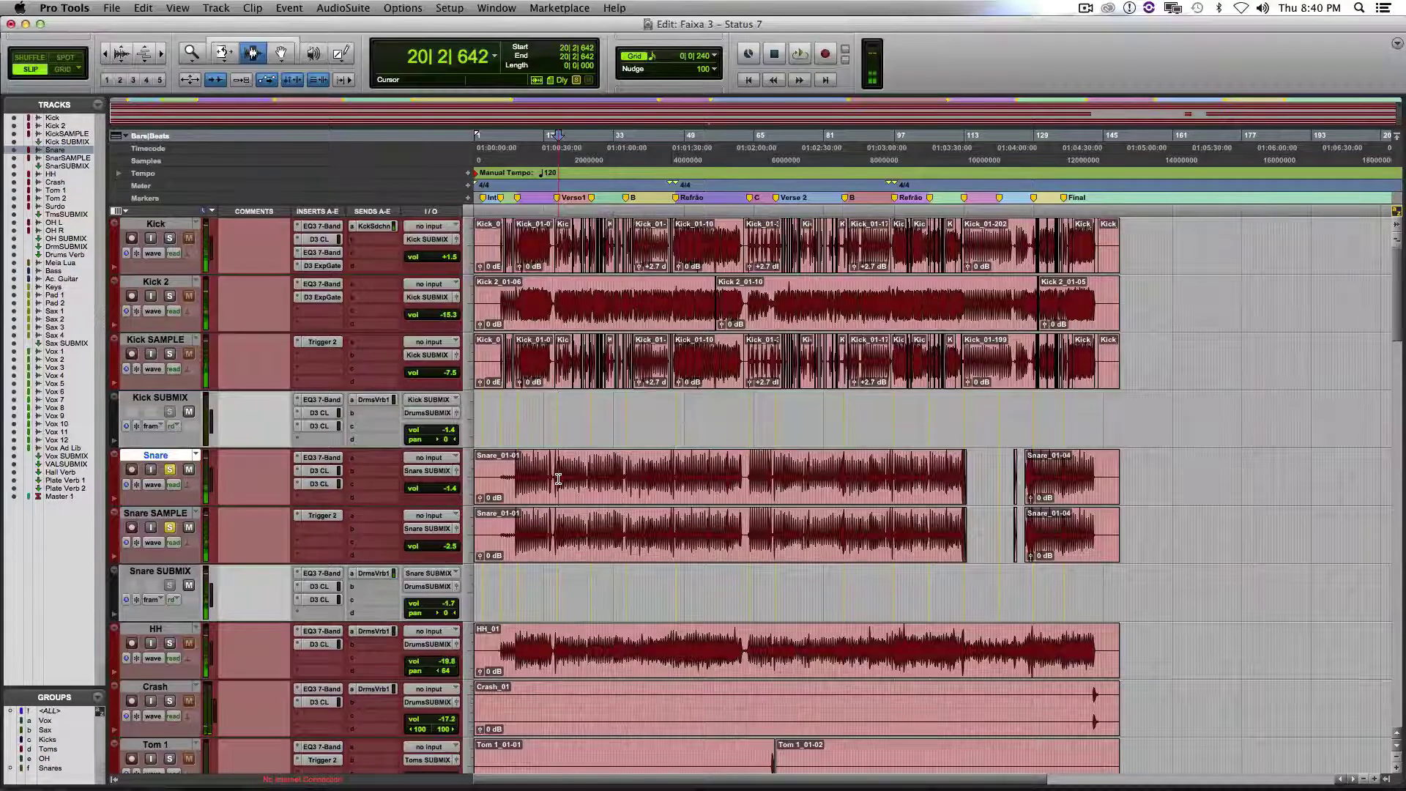
left_click_drag(558, 478, 583, 533)
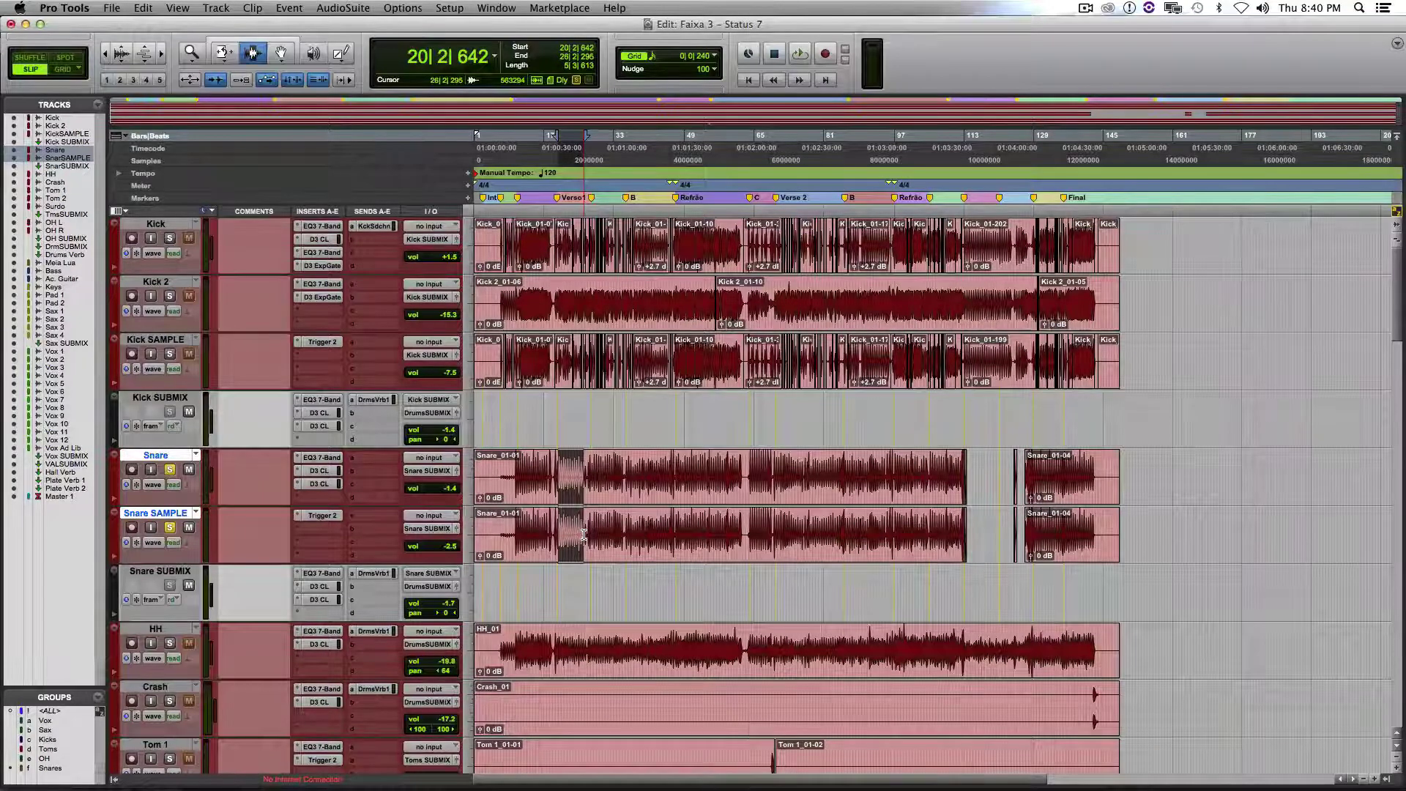
Select the tom fill leading into Verse 2 from bar 68 on Tom 1, Tom 2 and Surdo, solo the three tracks and play it
scroll(662, 549, "down", 5)
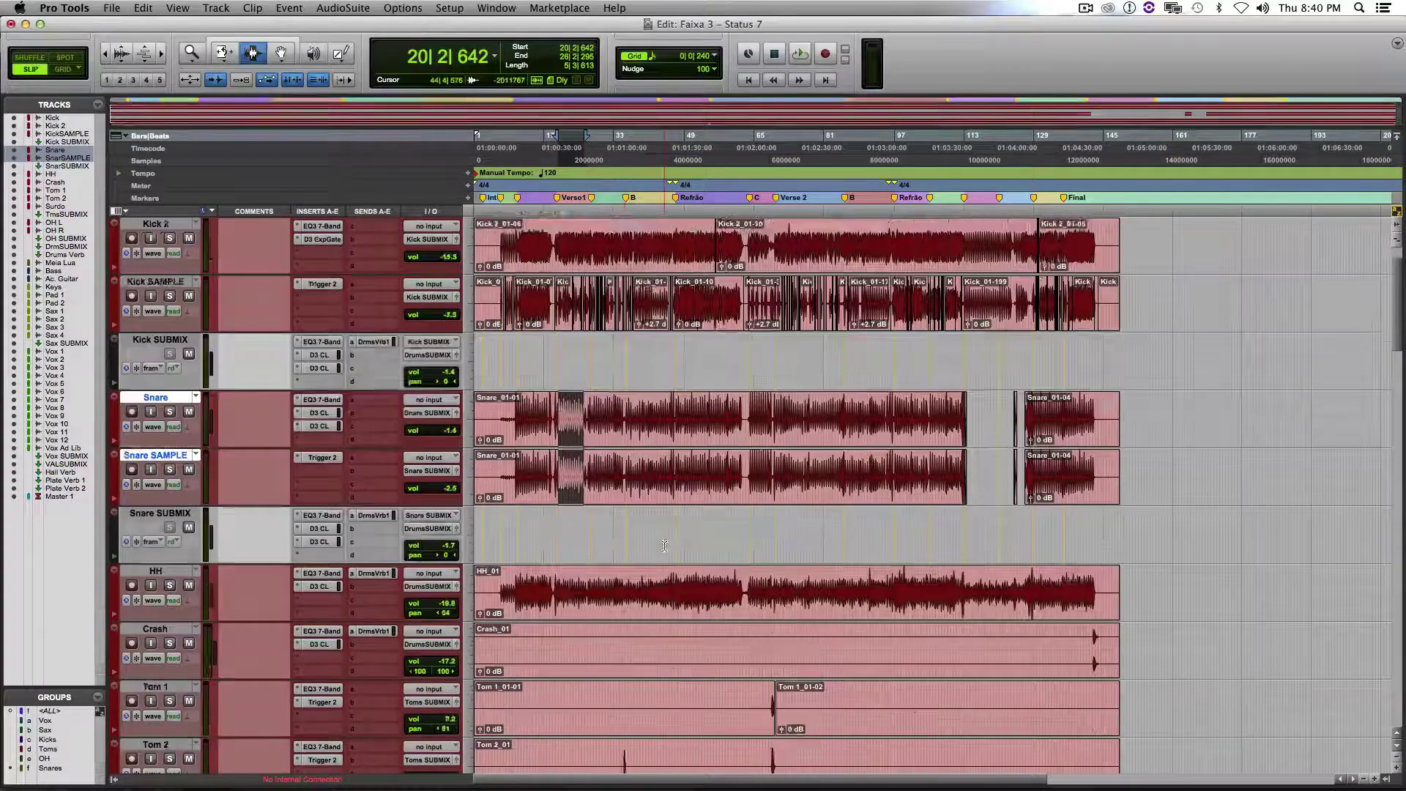
scroll(778, 561, "up", 5)
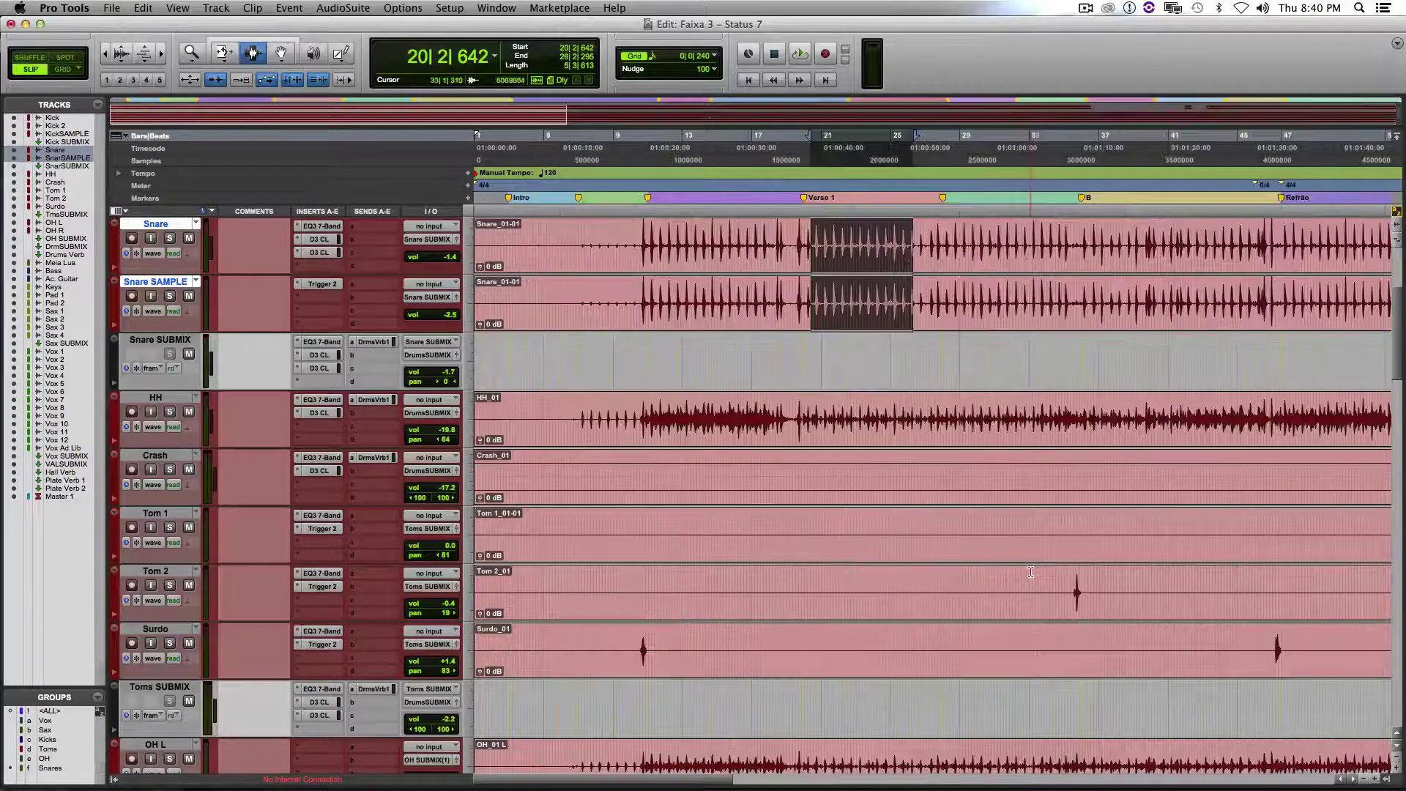
left_click_drag(1028, 547, 1073, 549)
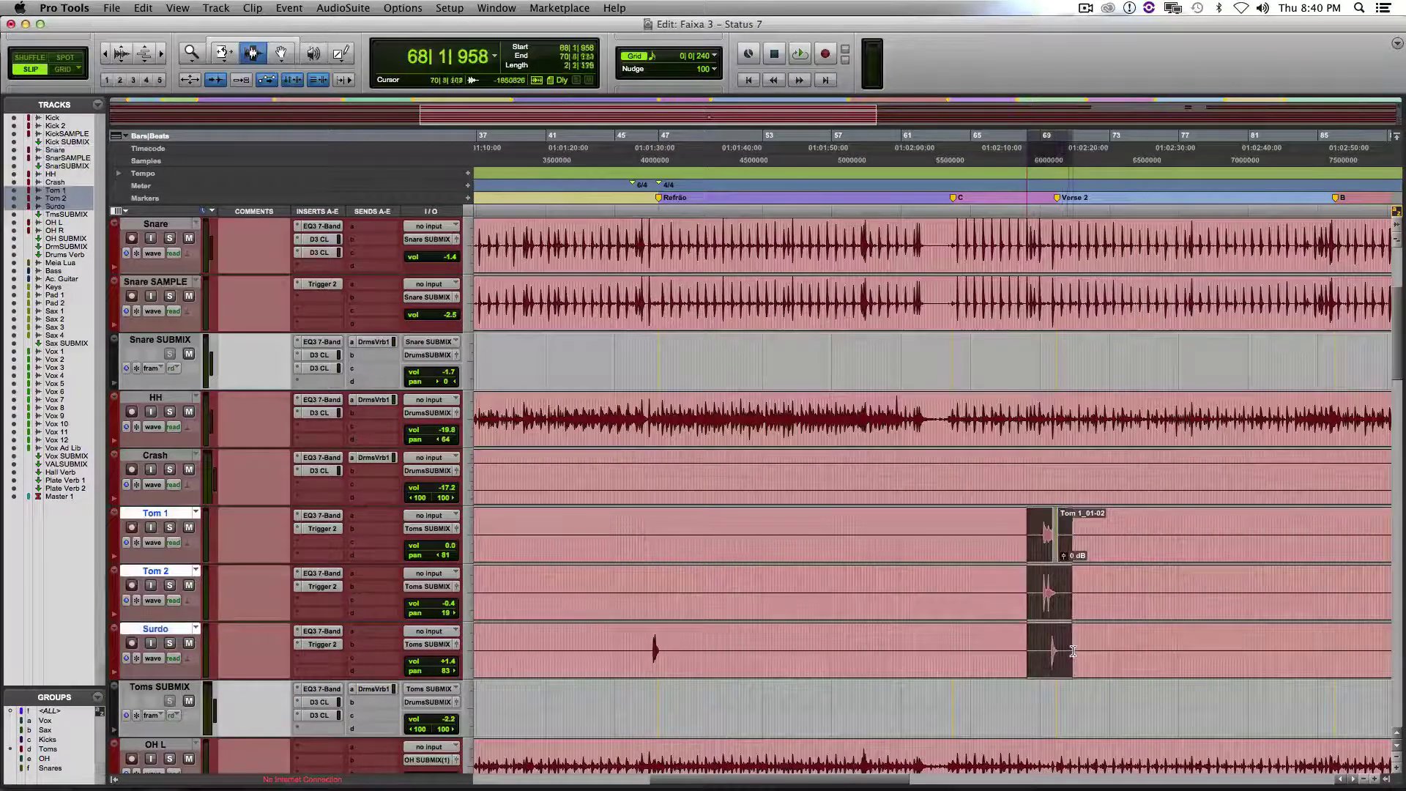
key("shift+s")
key("space")
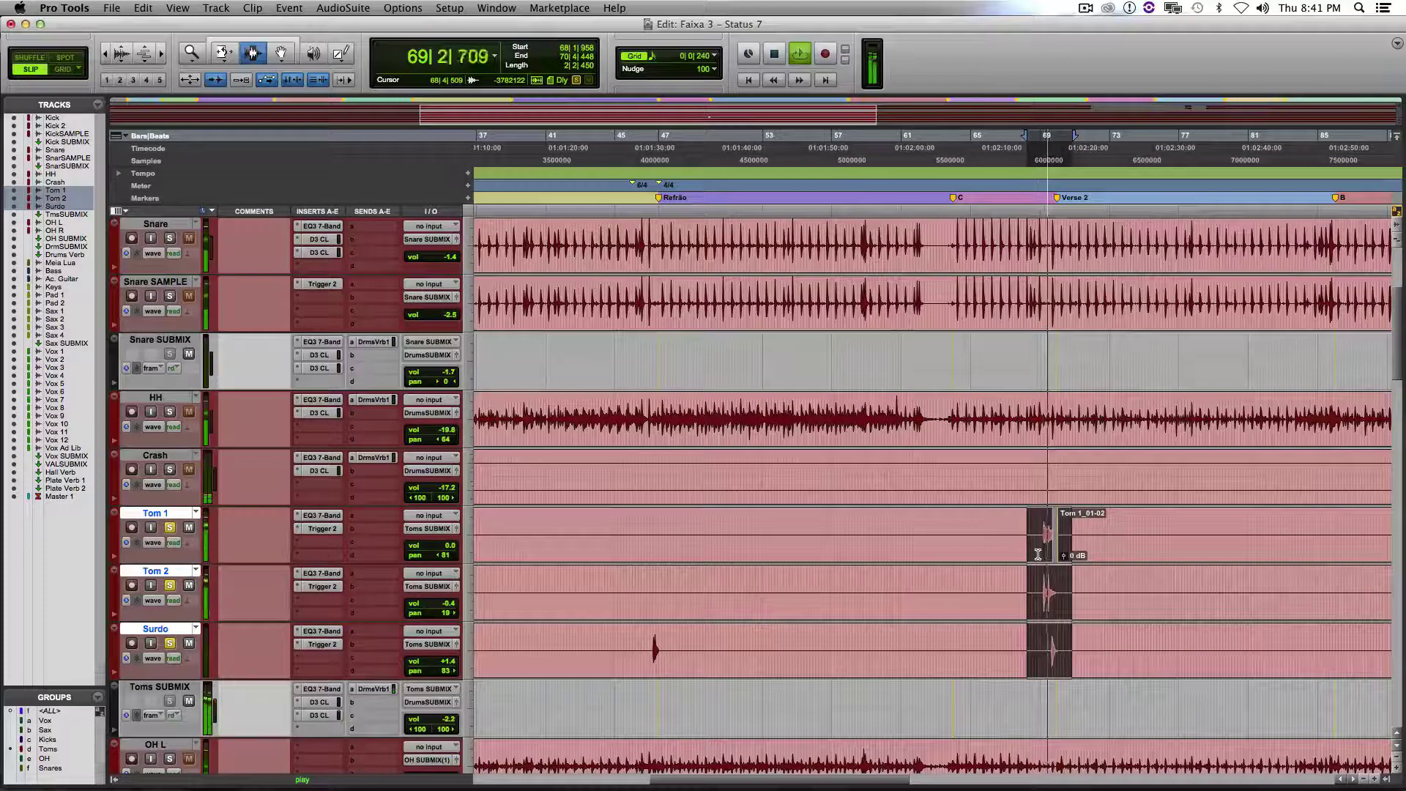
key("super+bracketright")
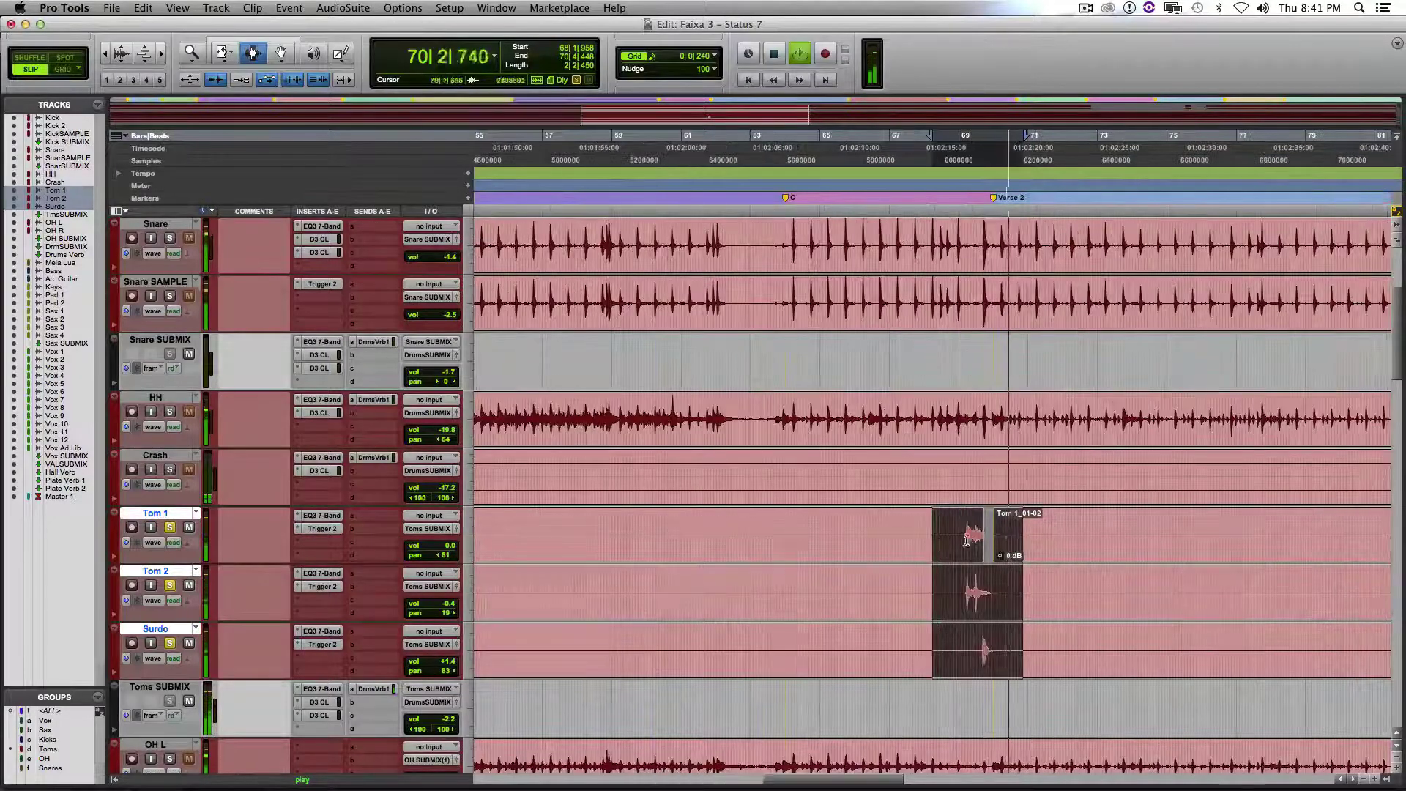
Narrow the tom fill selection to about one and a half bars ending in bar 70, replay it soloed and stop playback
key("space")
key("space")
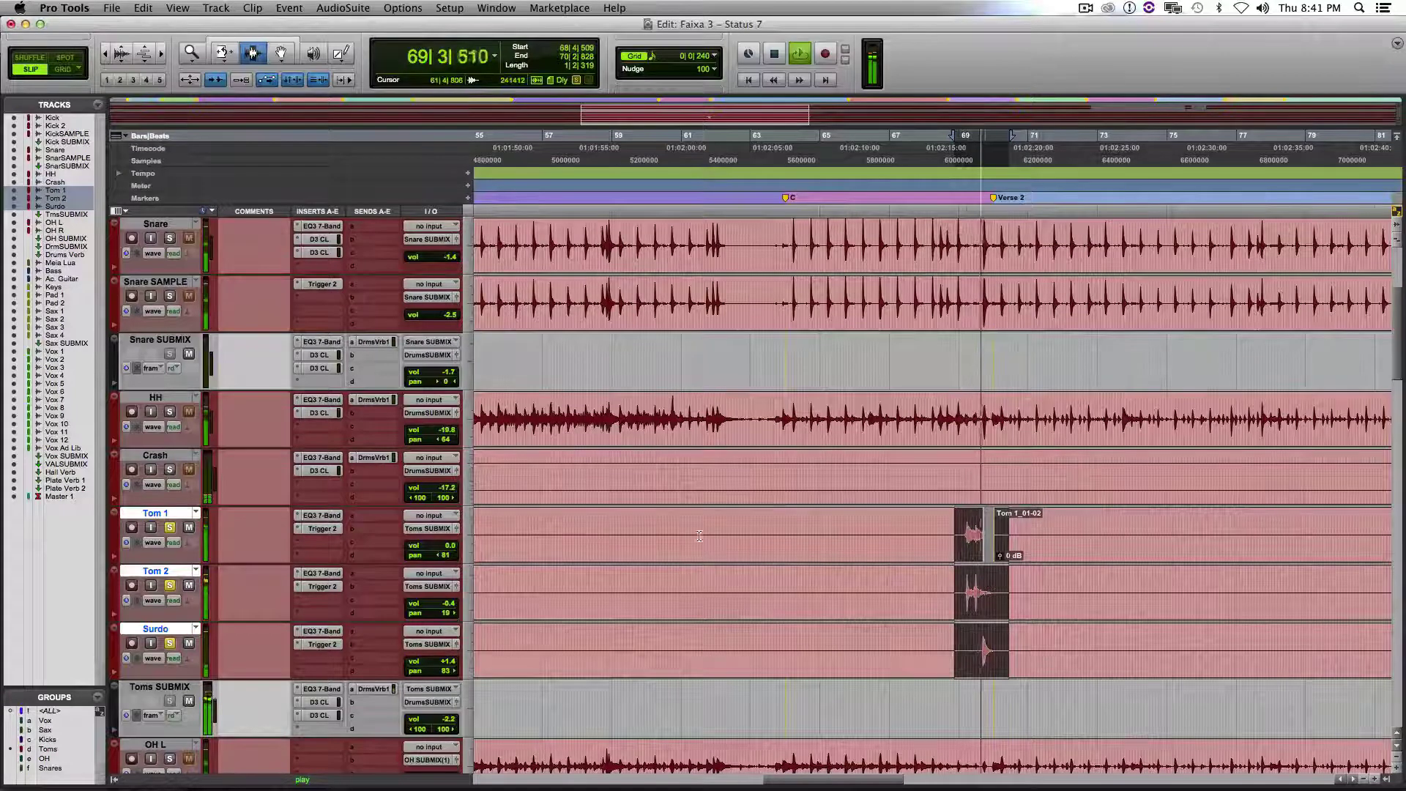
key("space")
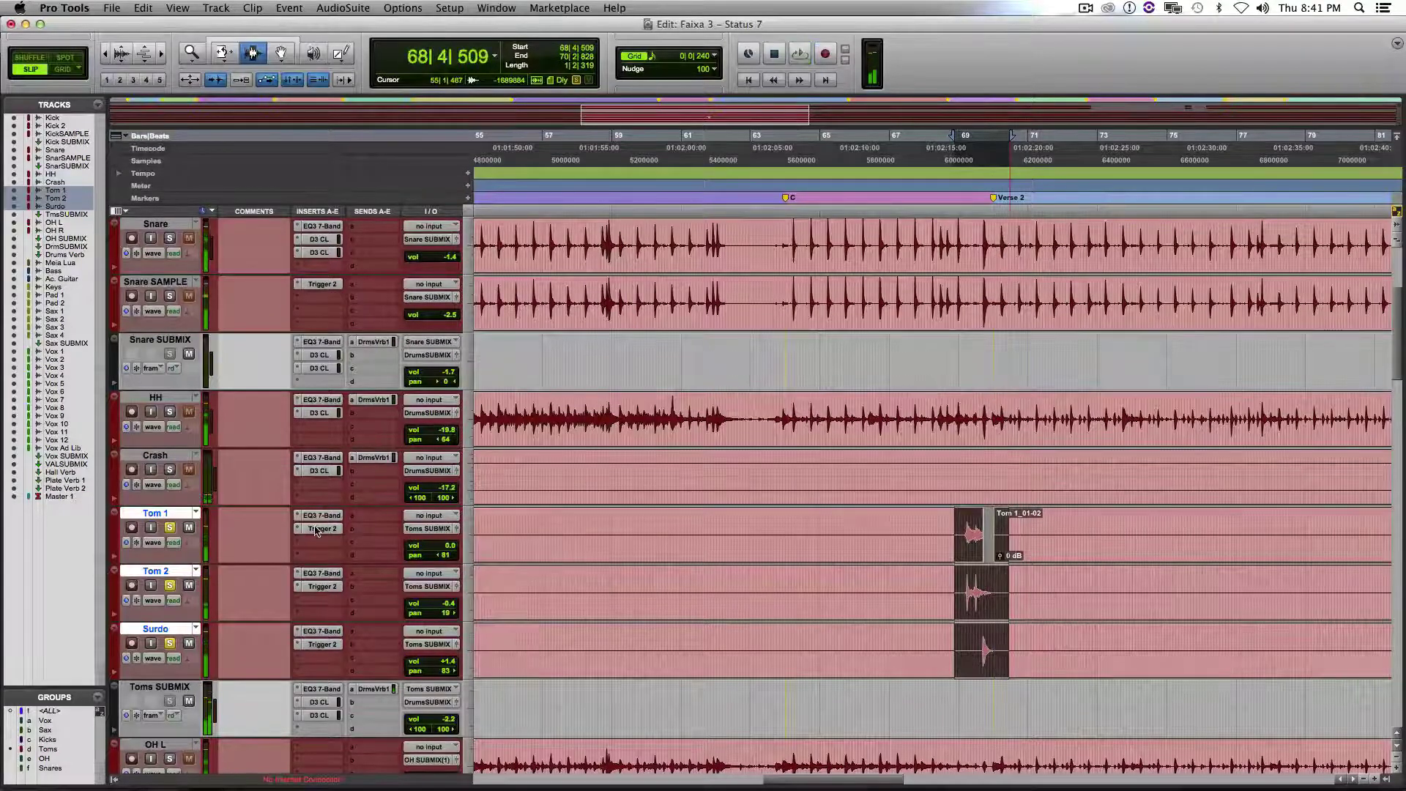
Play the fill with Trigger 2 bypassed on Tom 1, Tom 2 and Surdo, re-enable the plug-ins and clear the tom solos
left_click(316, 528, "super")
key("space")
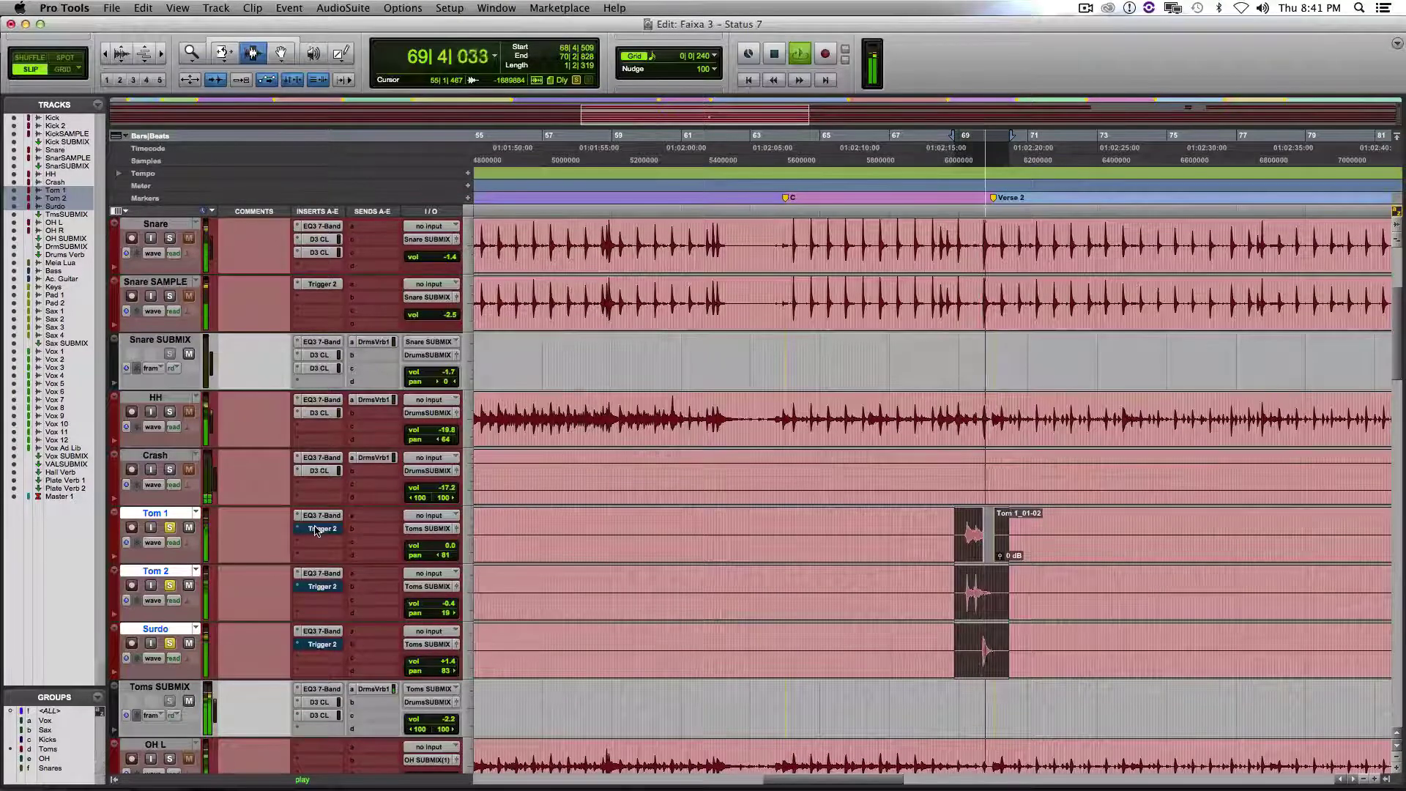
key("space")
left_click(315, 528, "super")
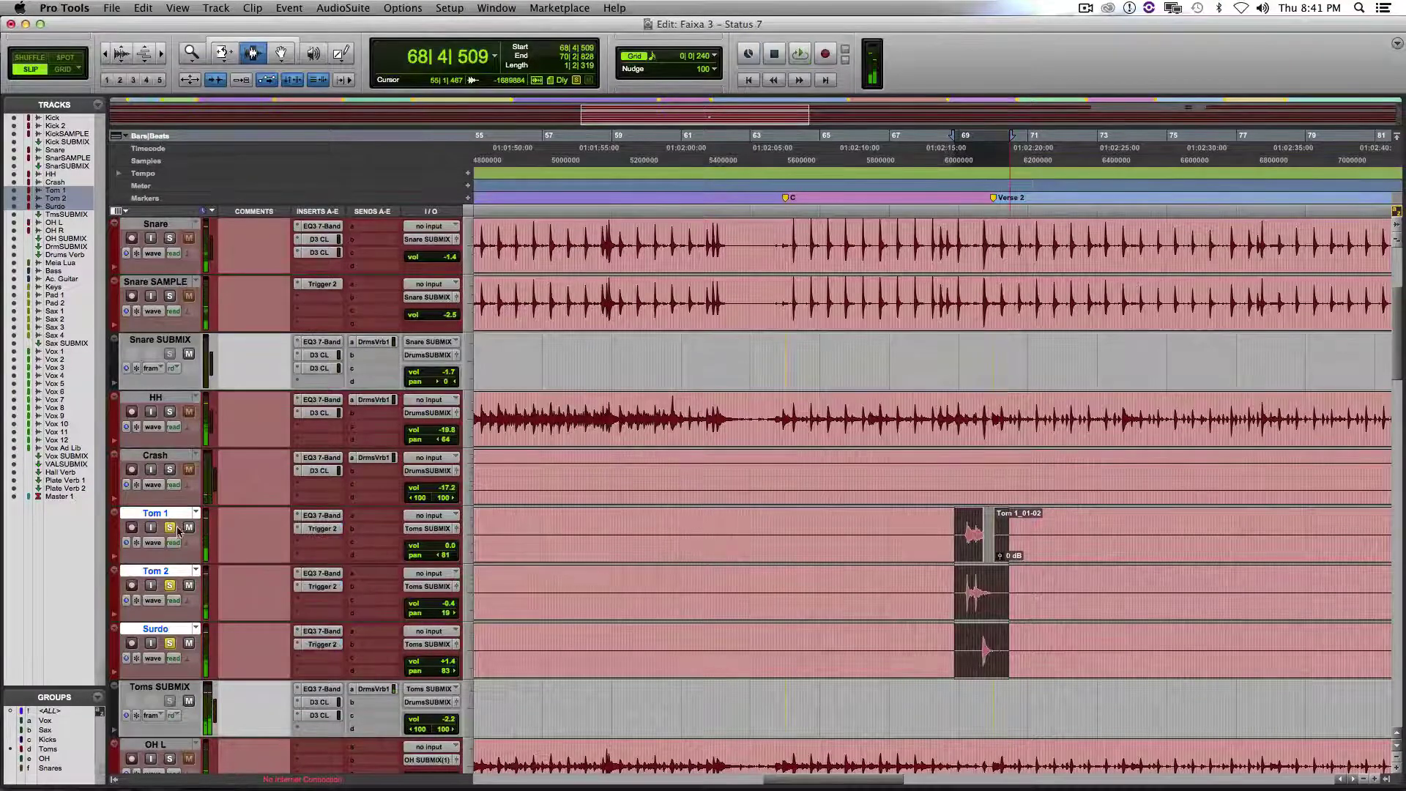
key("shift+s")
Place the edit cursor at bar 61 on Tom 1 and look over the overhead tracks and the drum submixes
scroll(677, 549, "down", 3)
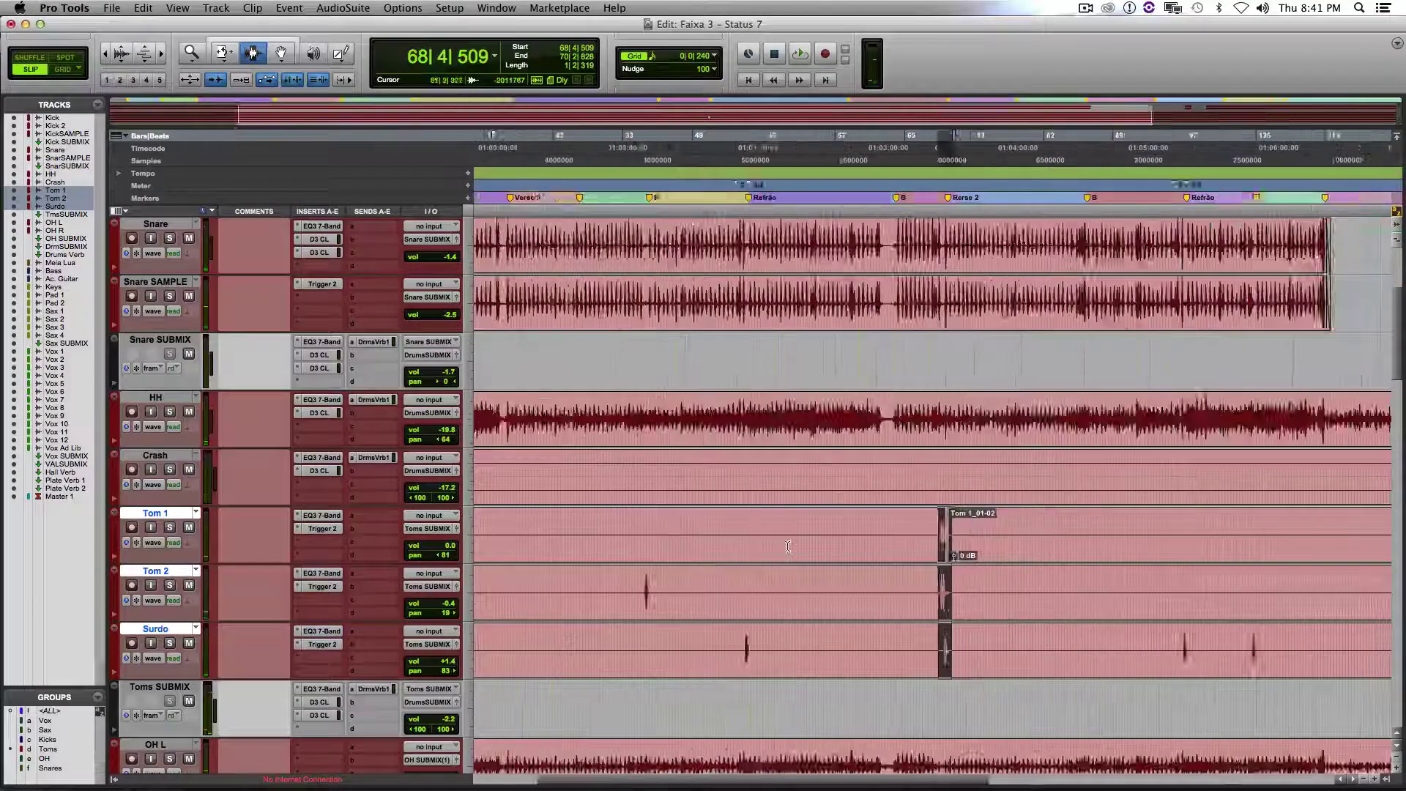
left_click(738, 555)
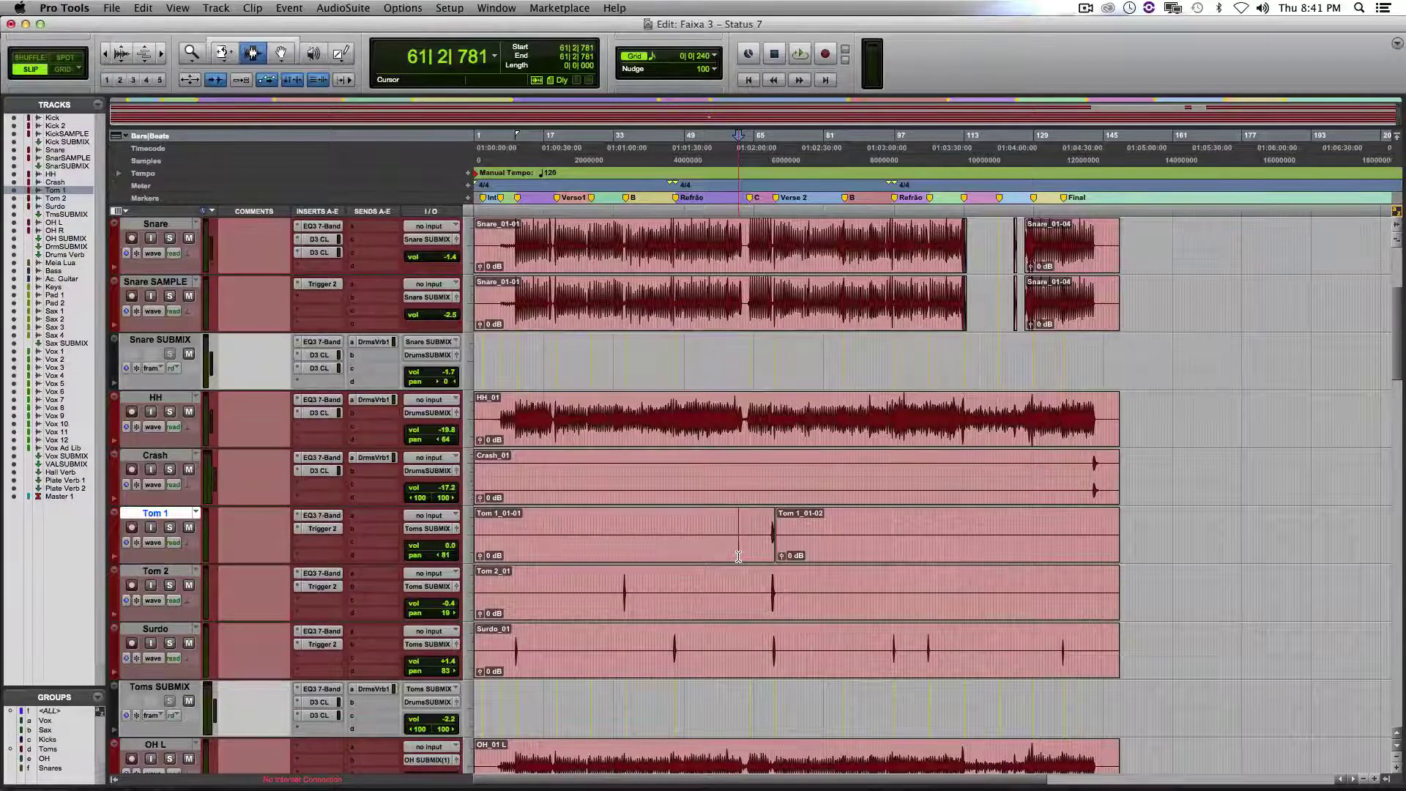
scroll(754, 586, "down", 6)
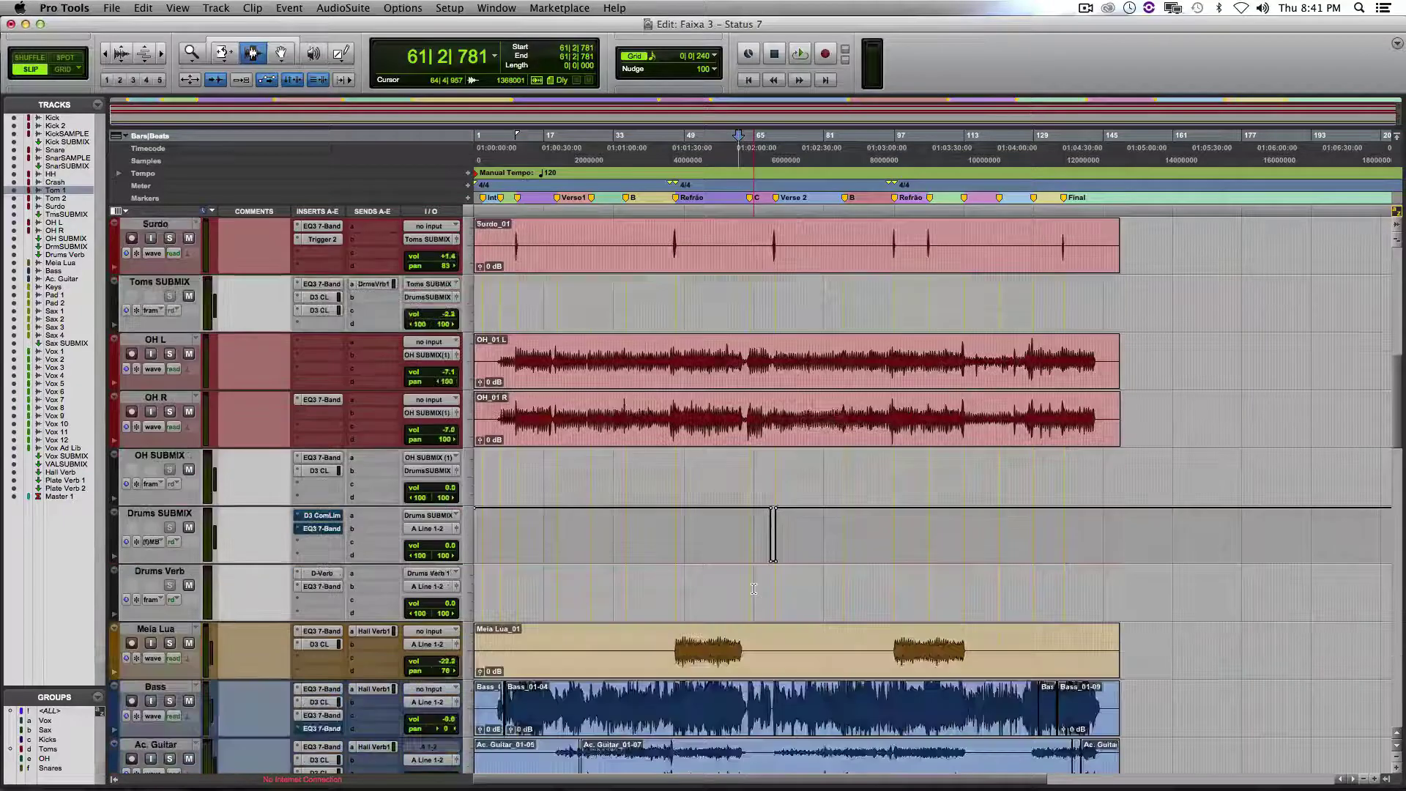
scroll(754, 588, "down", 1)
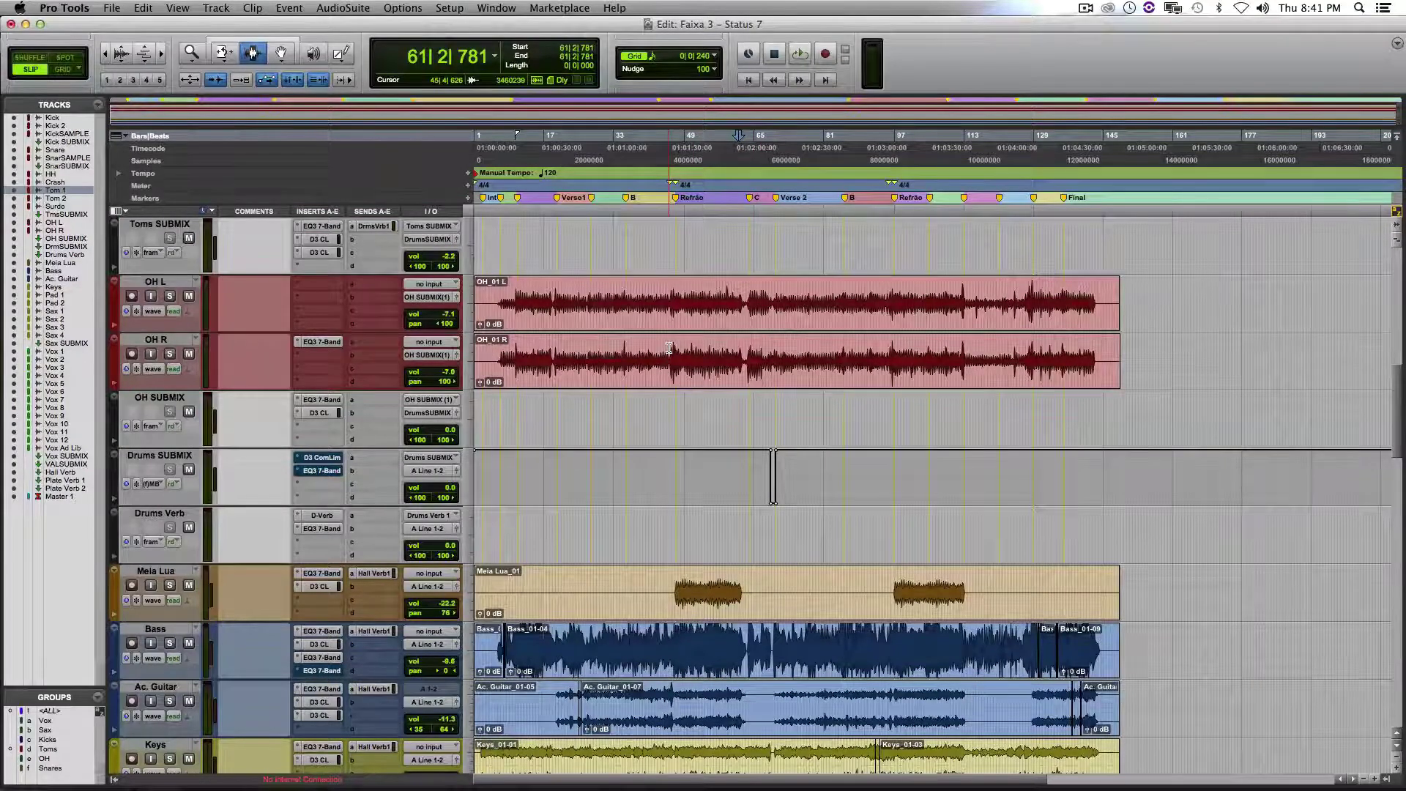
scroll(661, 362, "up", 2)
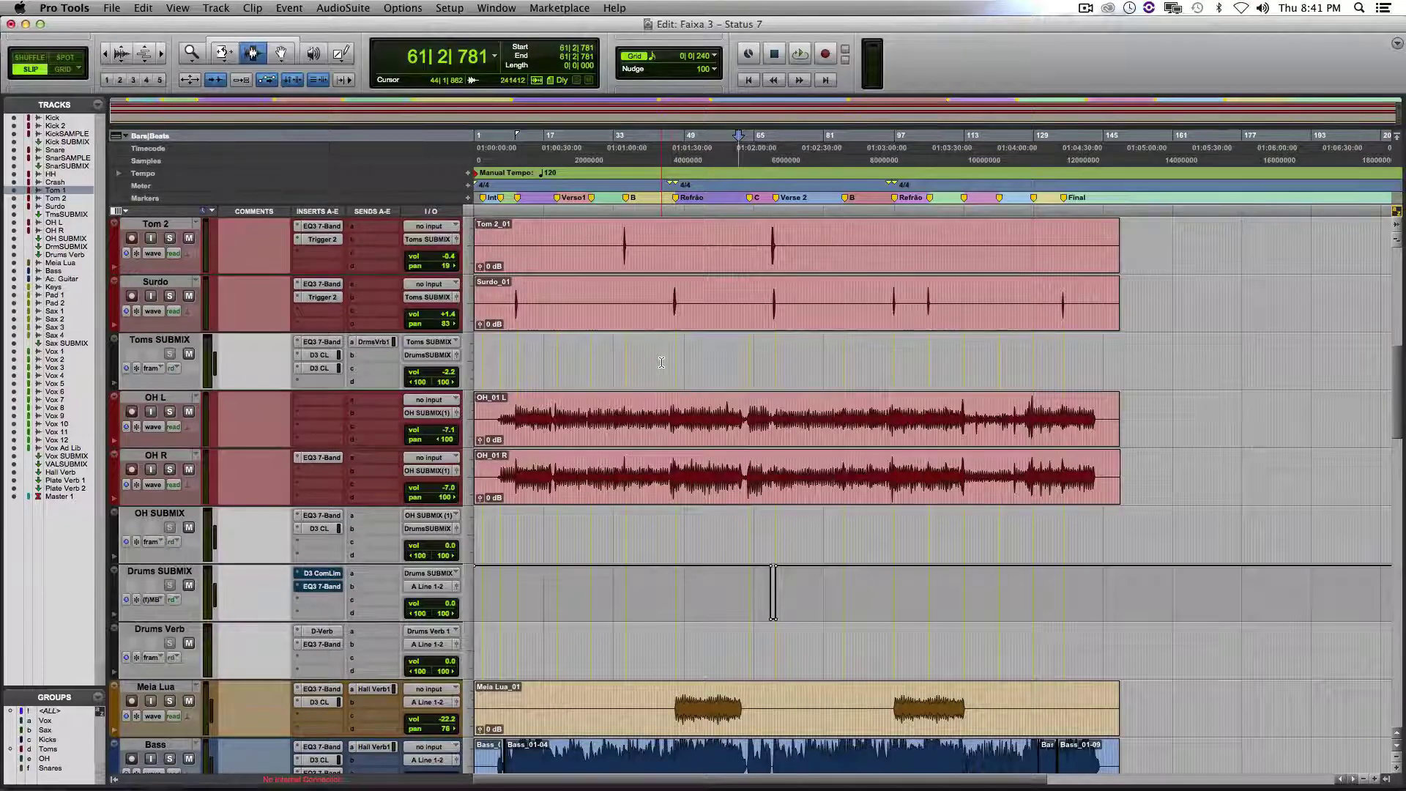
Inspect the EQ3 7-Band insert on the Snare track and close its plug-in window
scroll(672, 370, "up", 8)
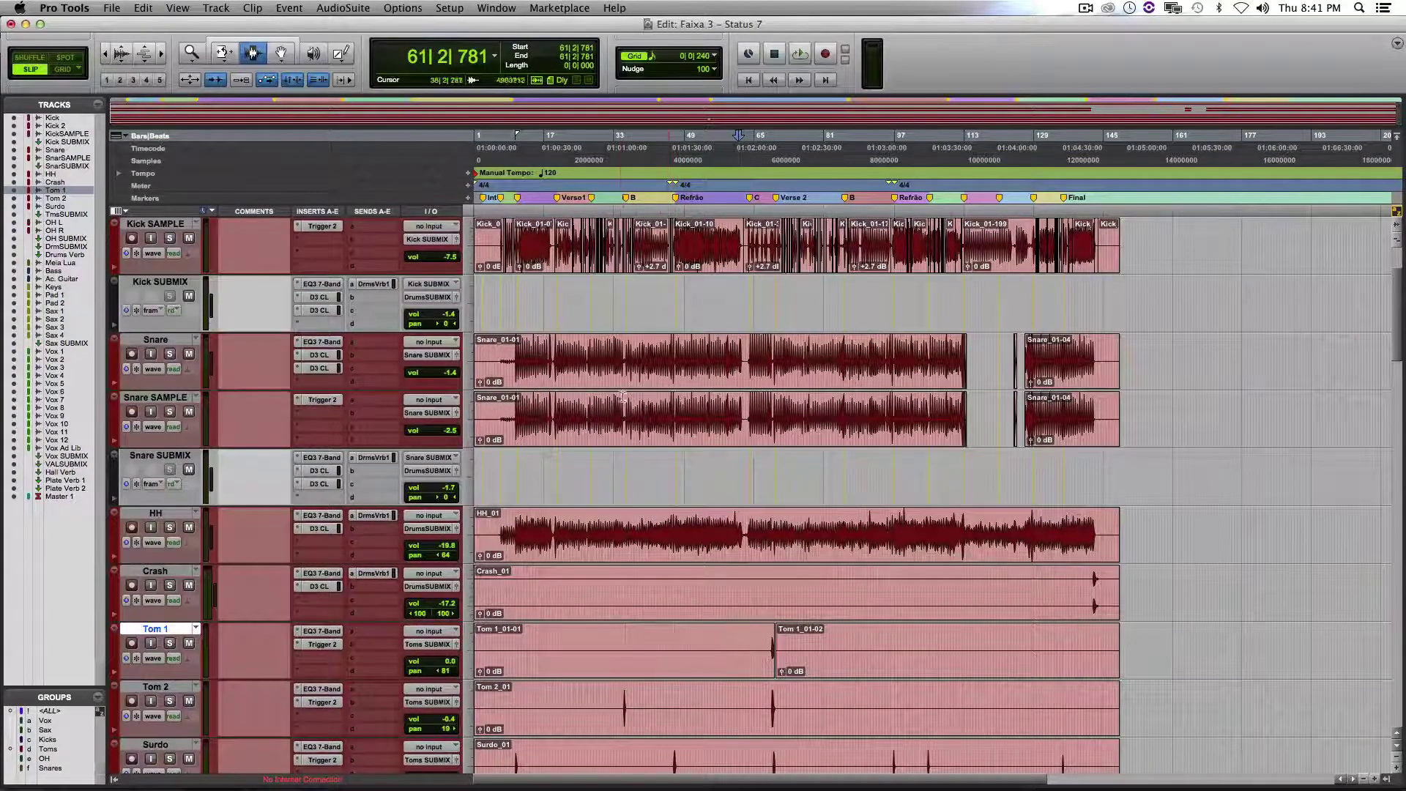
left_click(320, 341)
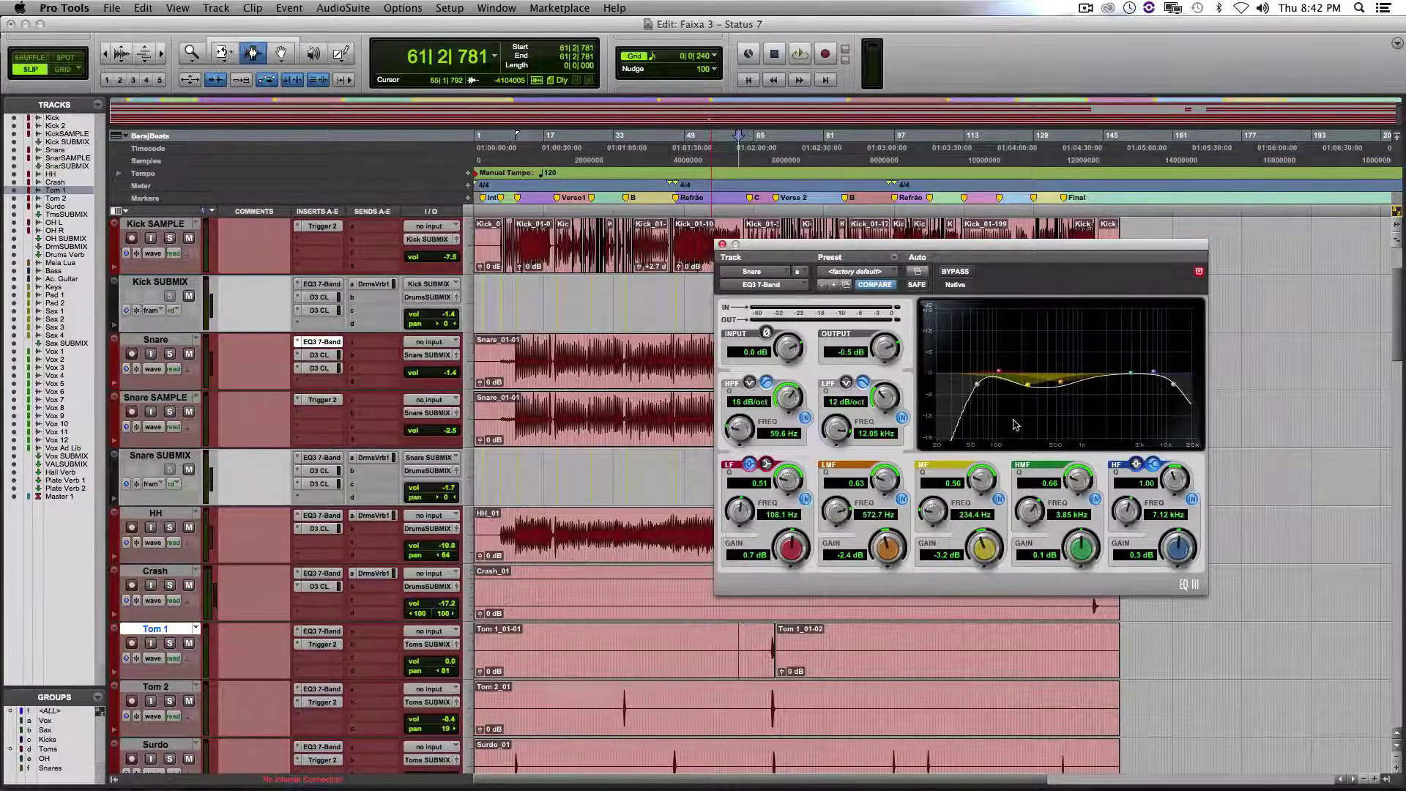
left_click(722, 244)
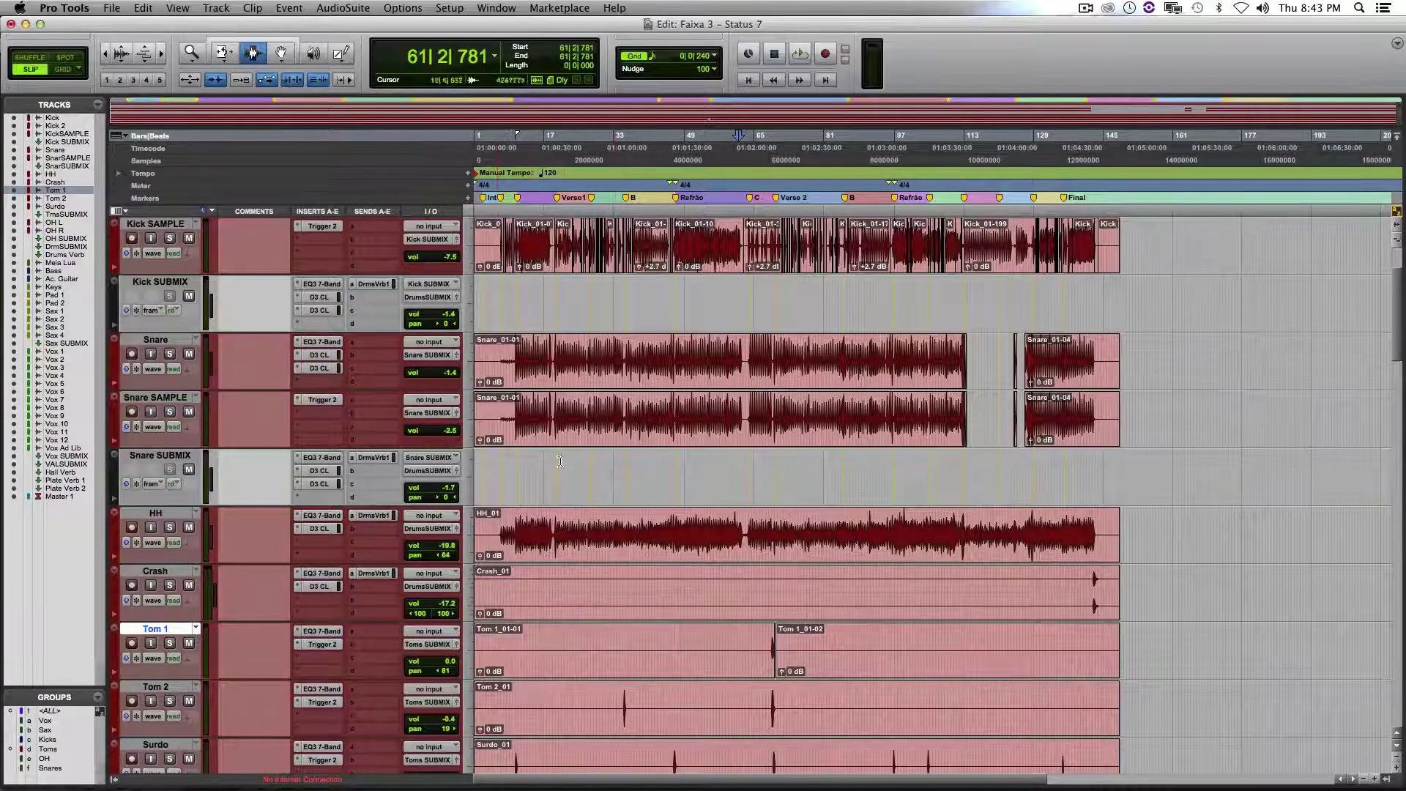
Inspect the EQ3 7-Band and D3 CL inserts on Sax SUBMIX, and close the plug-in window
scroll(471, 463, "up", 2)
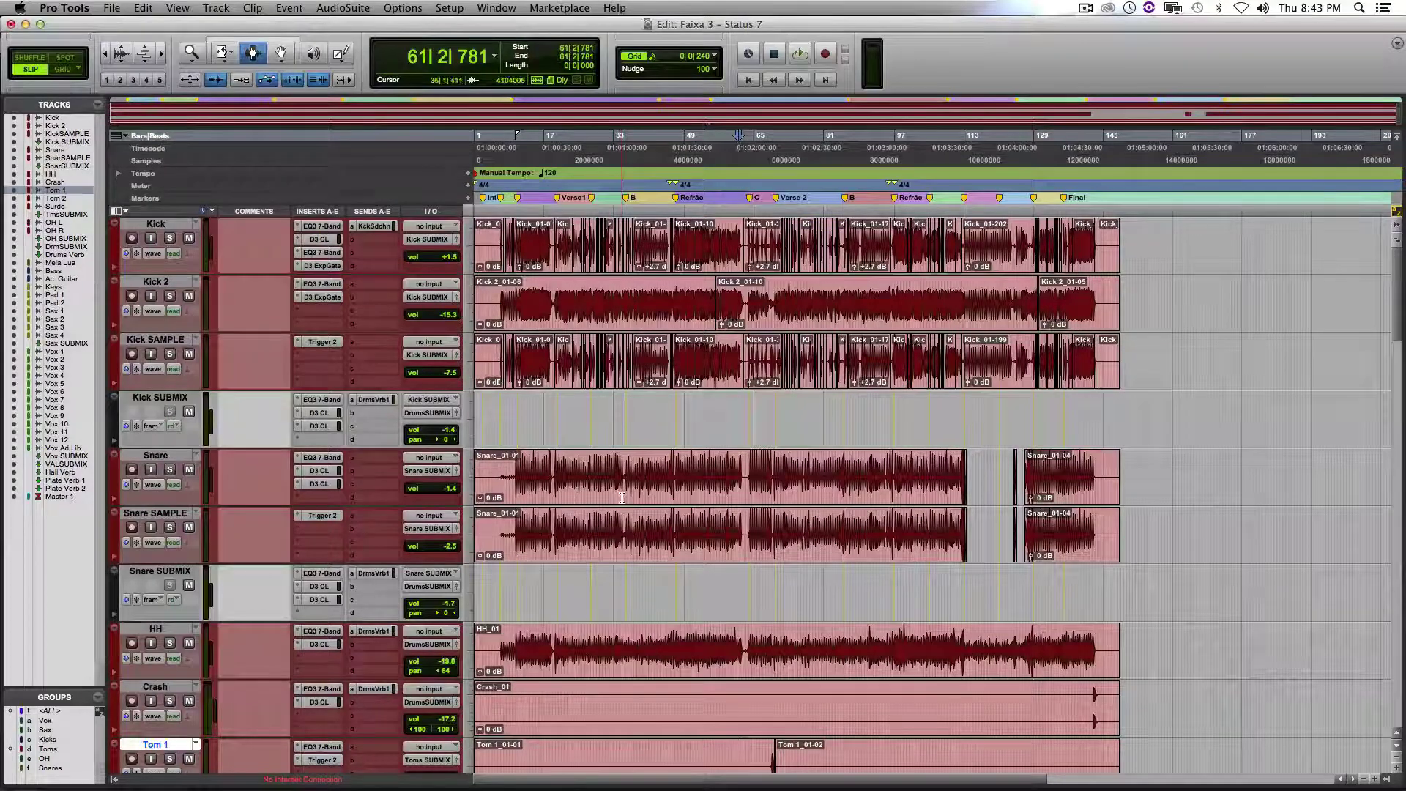
scroll(628, 491, "down", 4)
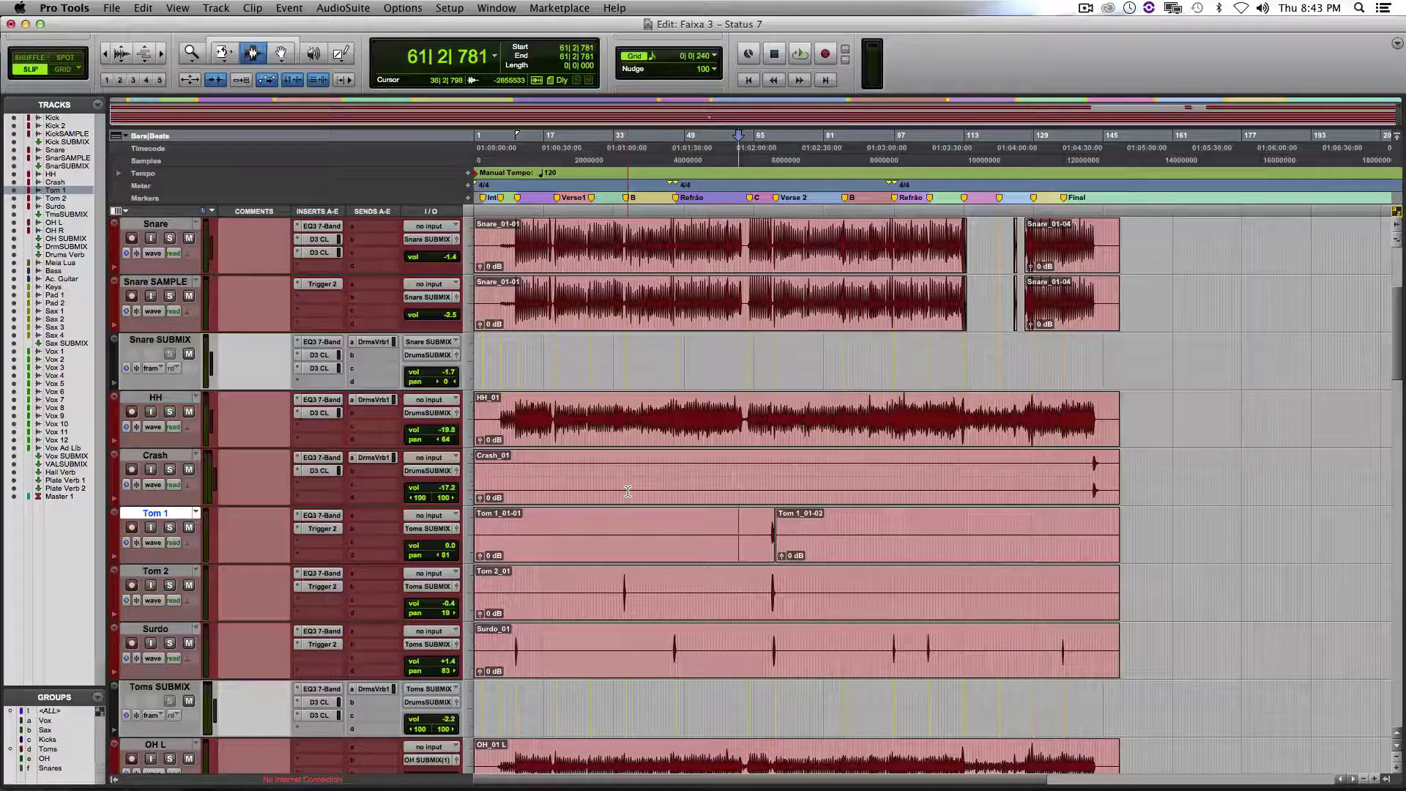
scroll(623, 494, "down", 3)
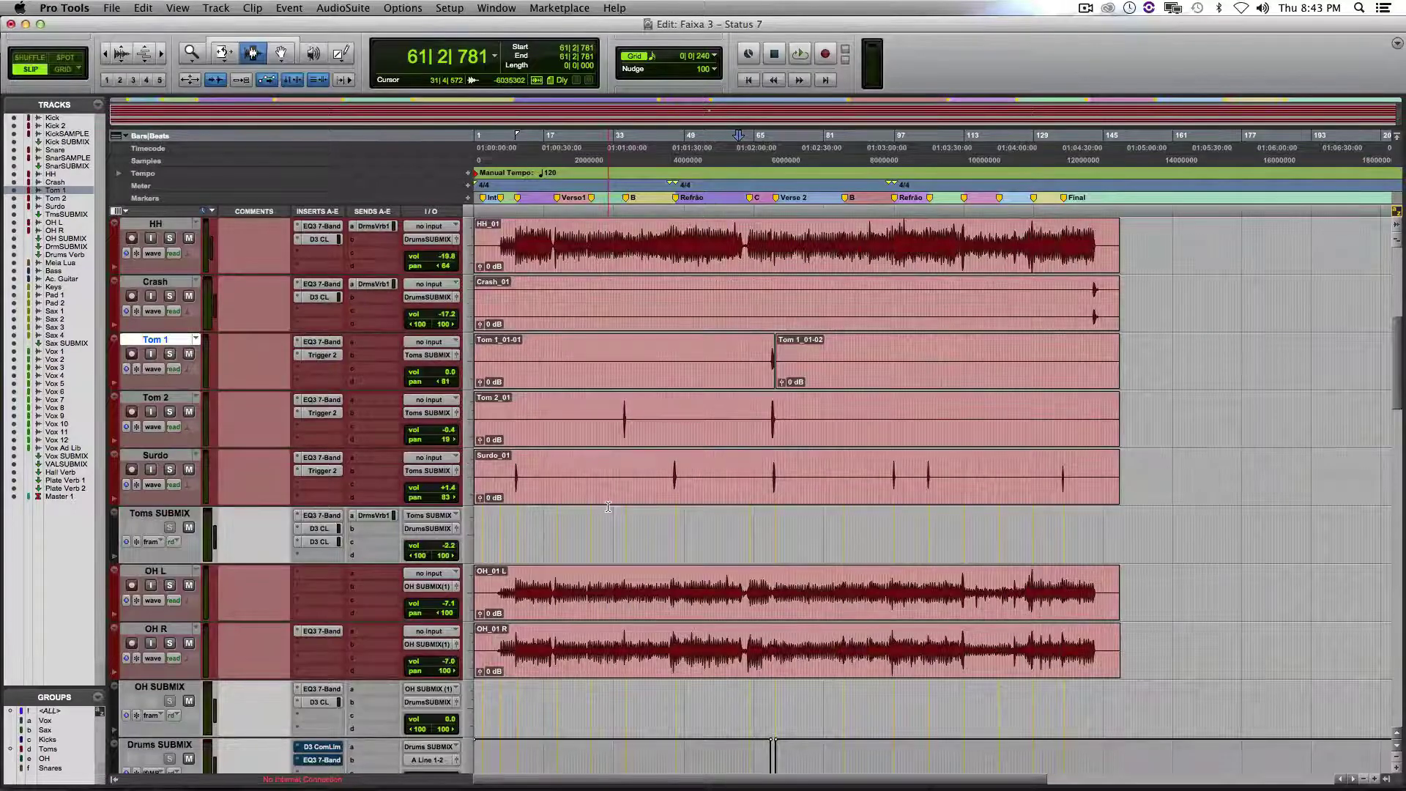
scroll(608, 506, "down", 3)
scroll(608, 506, "down", 2)
scroll(608, 506, "down", 3)
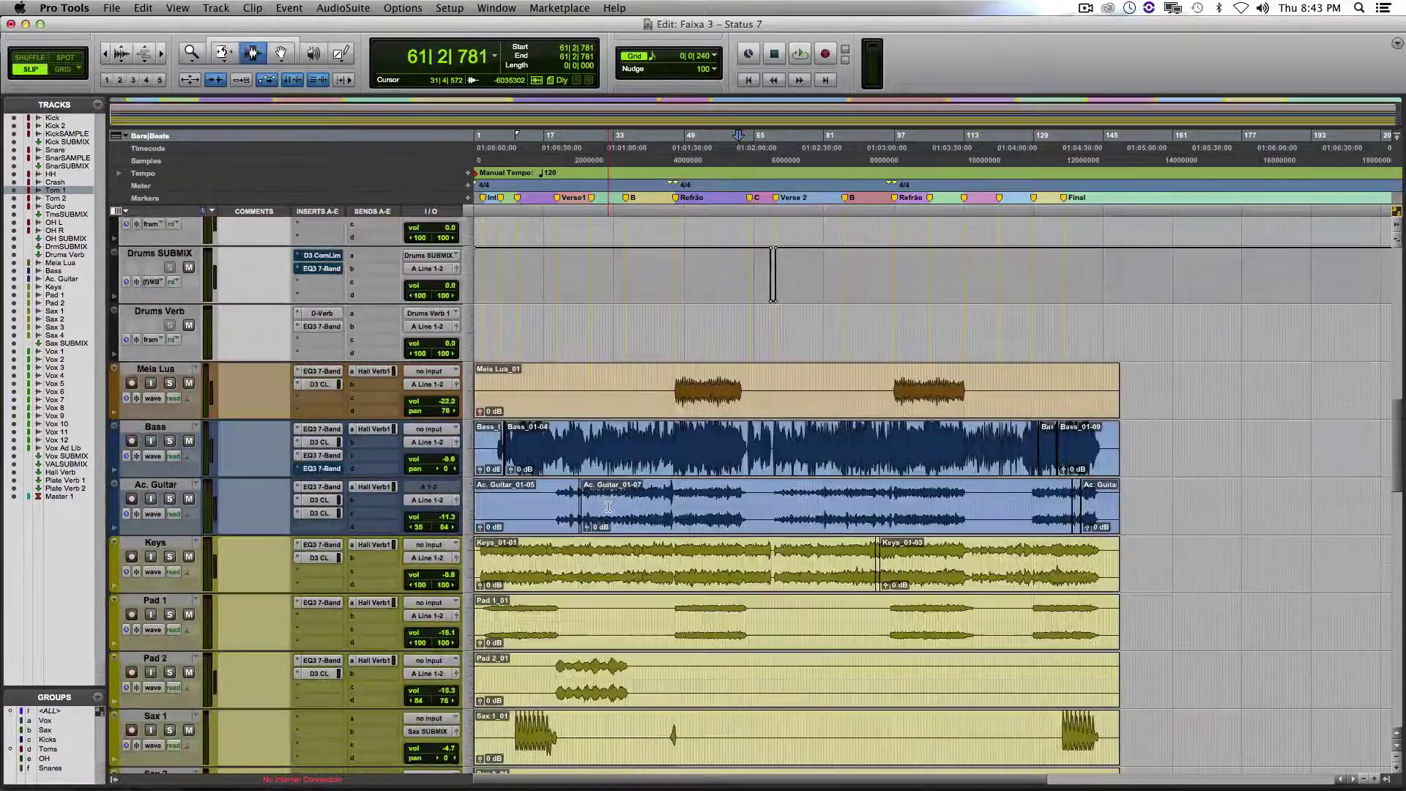
scroll(644, 516, "down", 6)
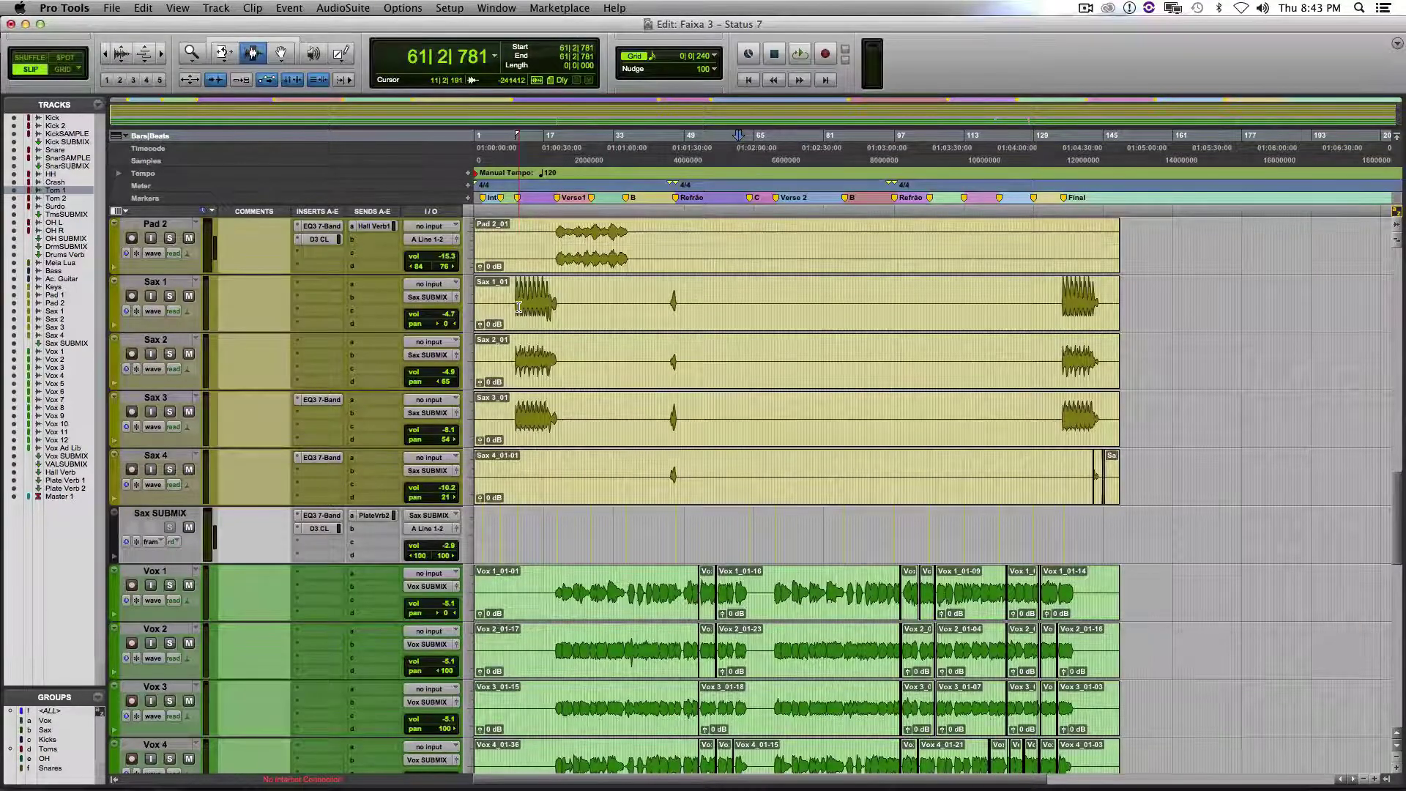
left_click(311, 517)
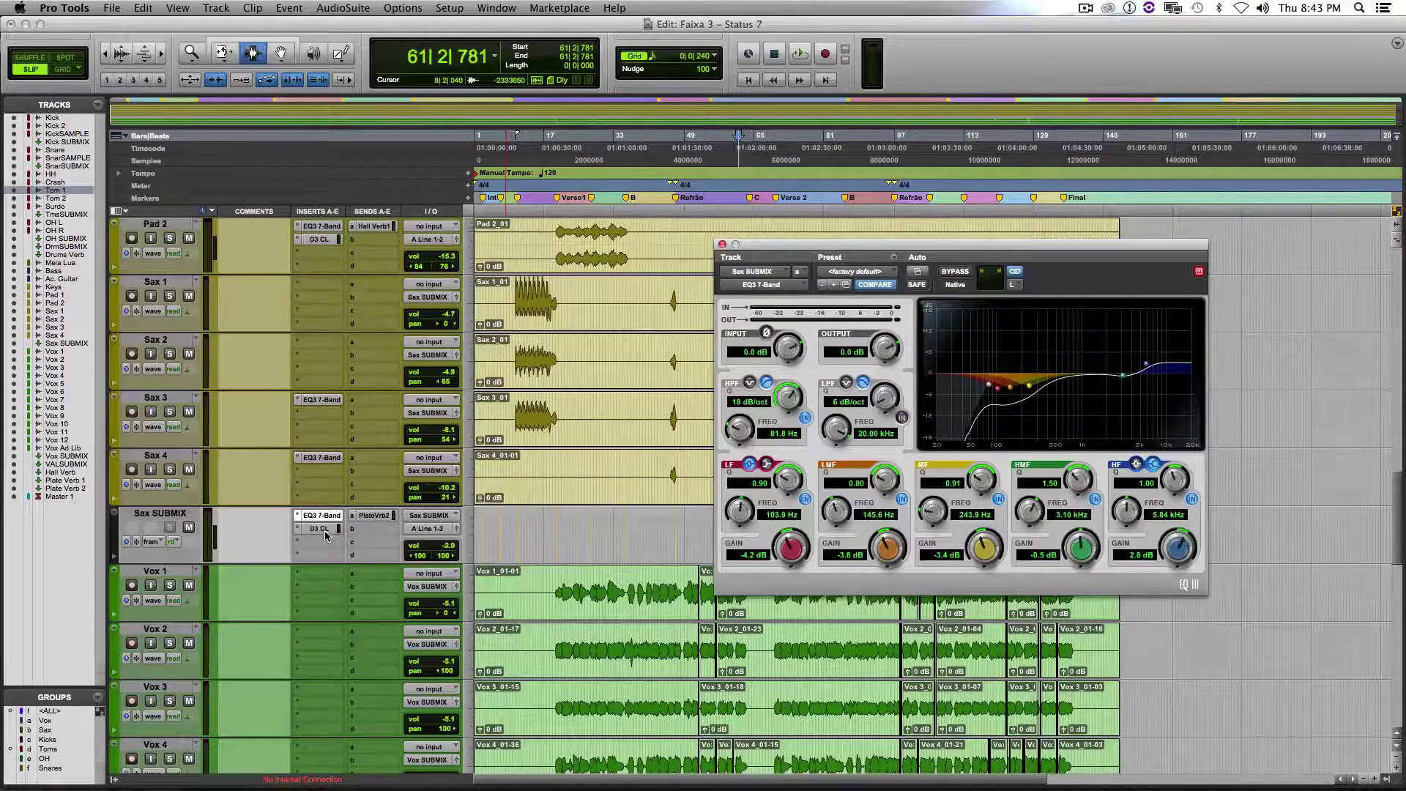
left_click(320, 529)
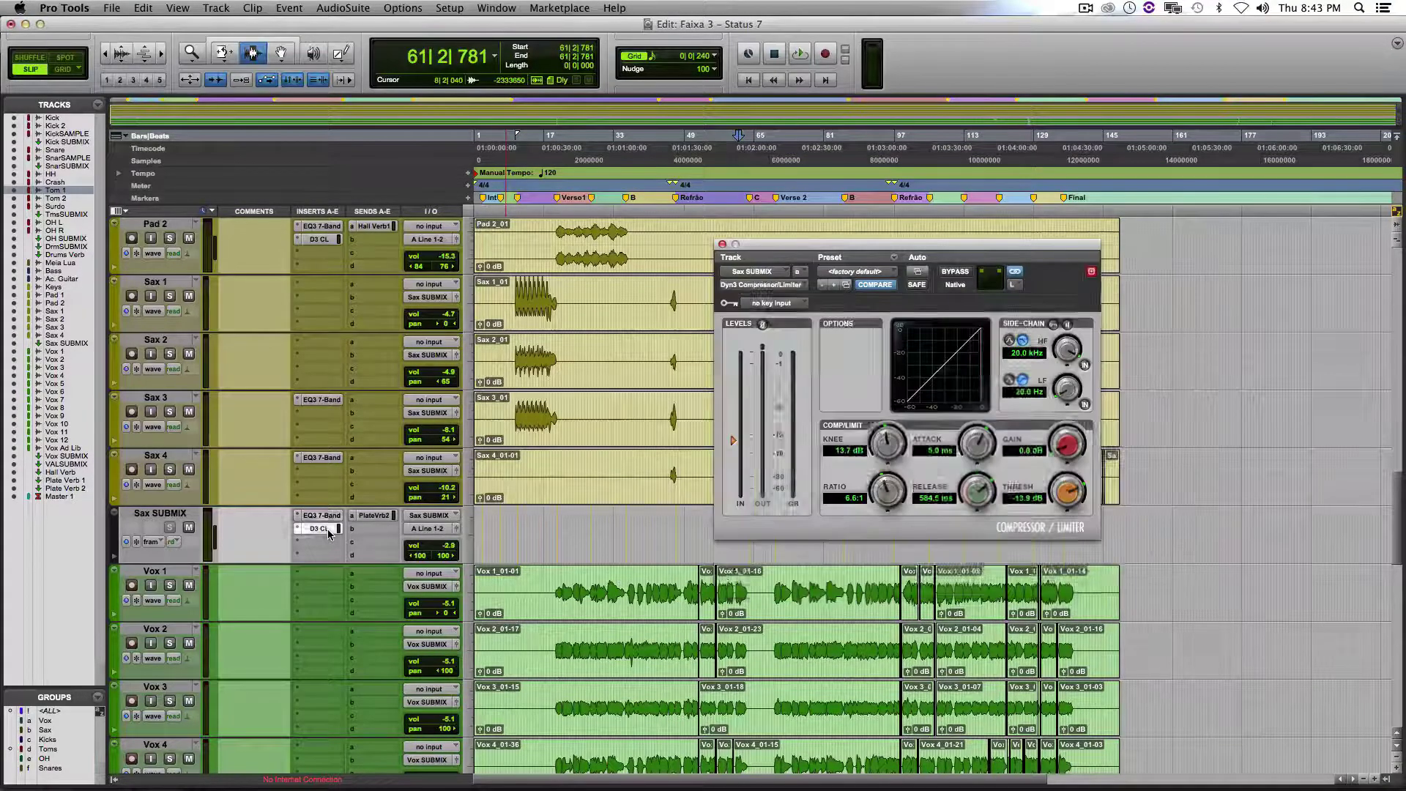
left_click(722, 244)
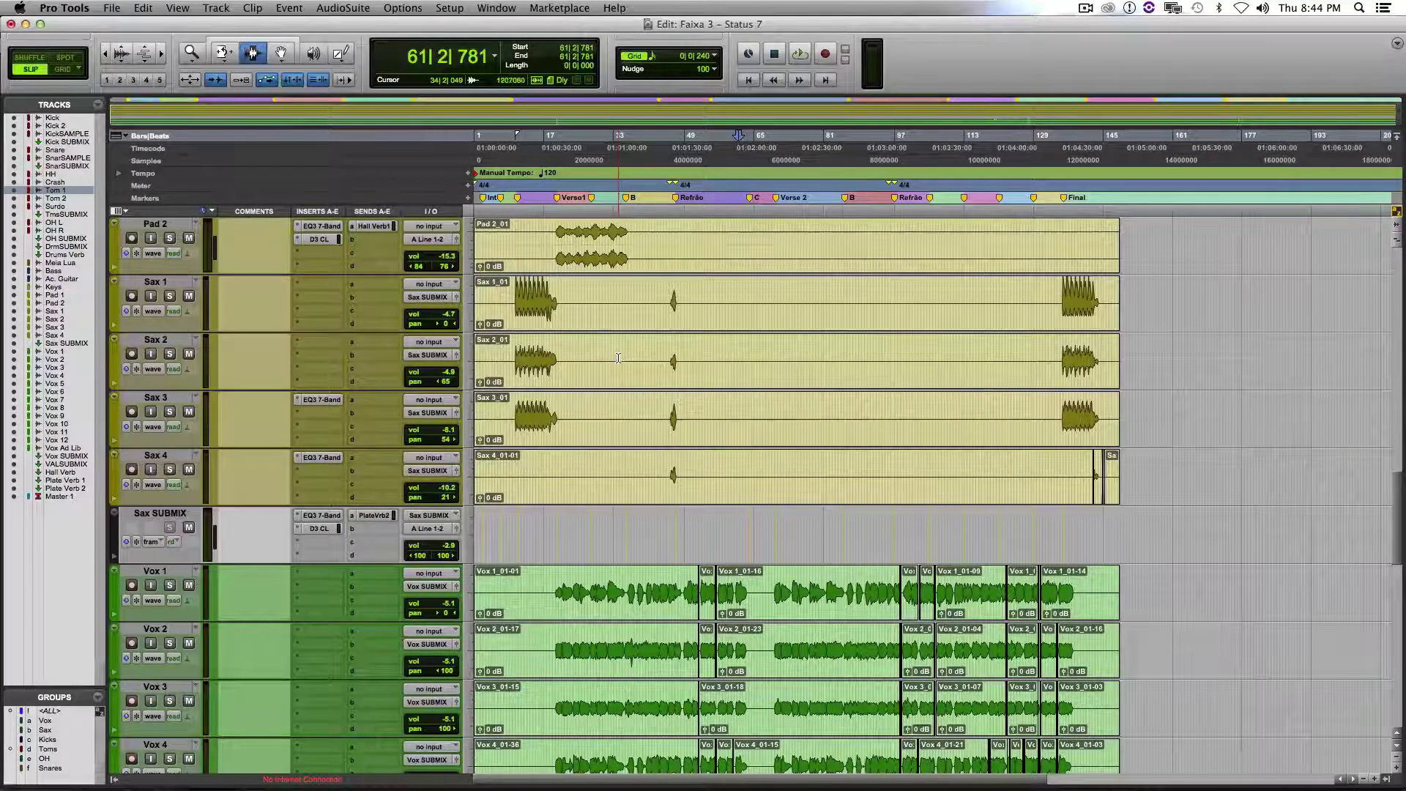
Look over the Vox tracks, the vocal submixes and the Hall and Plate Verb tracks
scroll(618, 358, "down", 10)
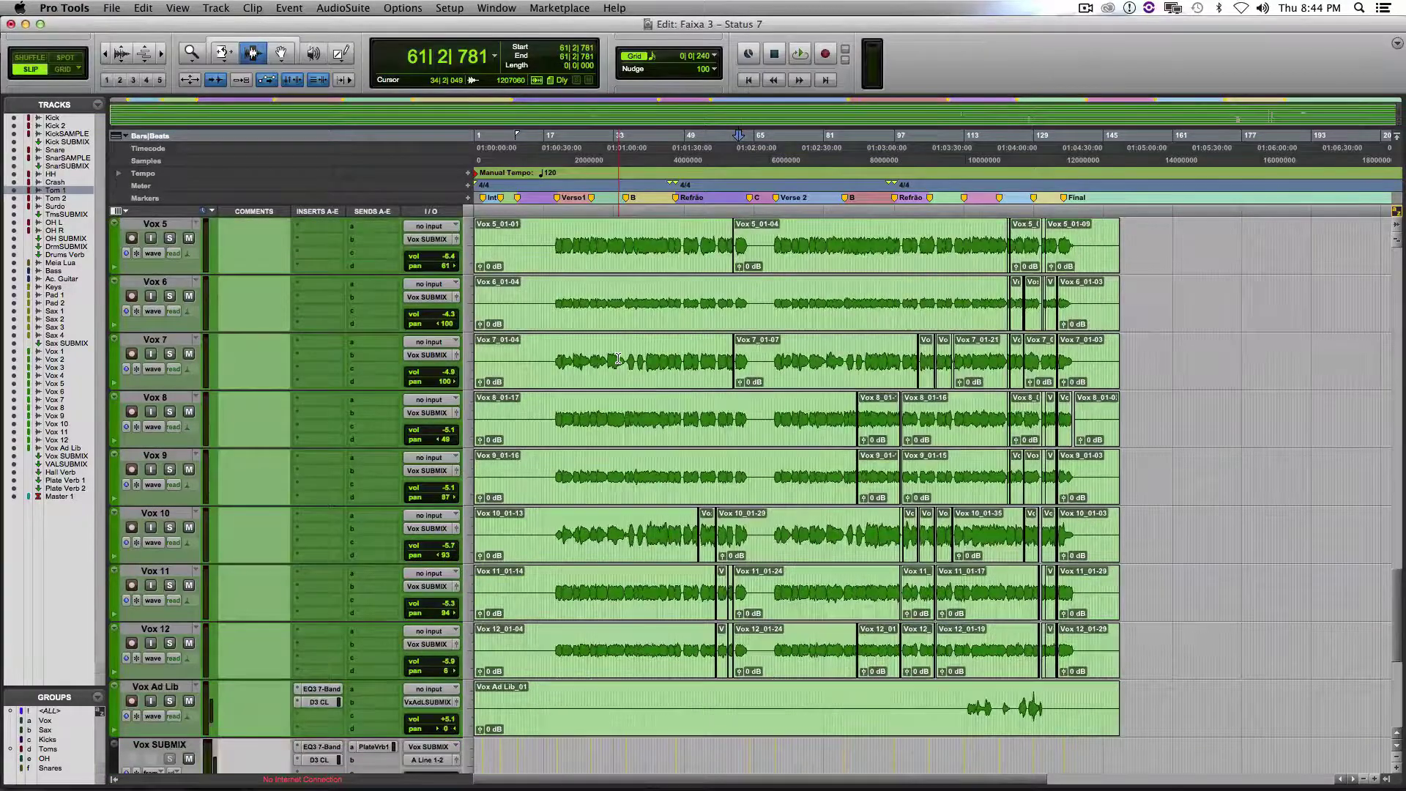
scroll(618, 358, "down", 3)
scroll(618, 358, "down", 1)
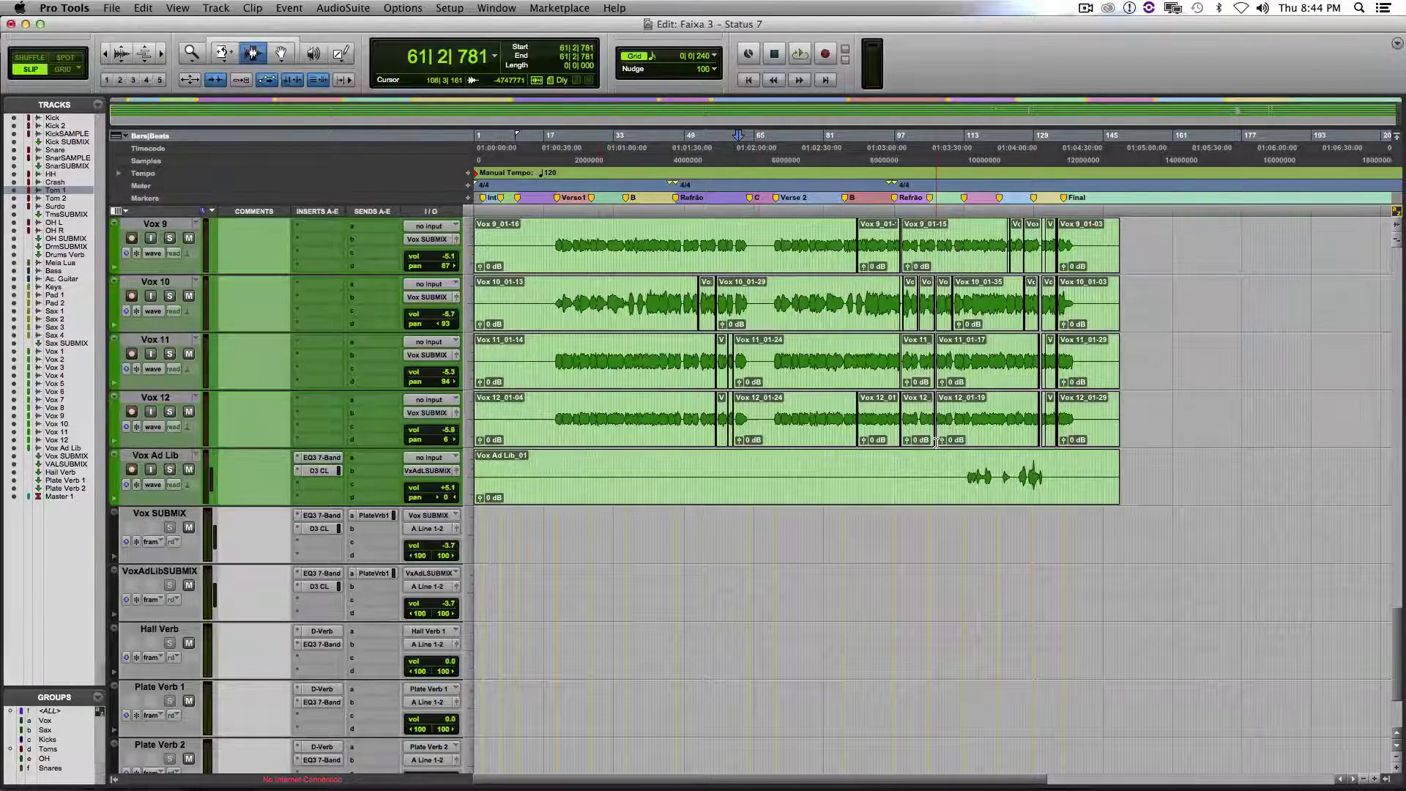
Place the edit cursor at the first phrase on Vox Ad Lib, inspect that track's EQ3 7-Band insert and close its plug-in window
left_click(971, 480)
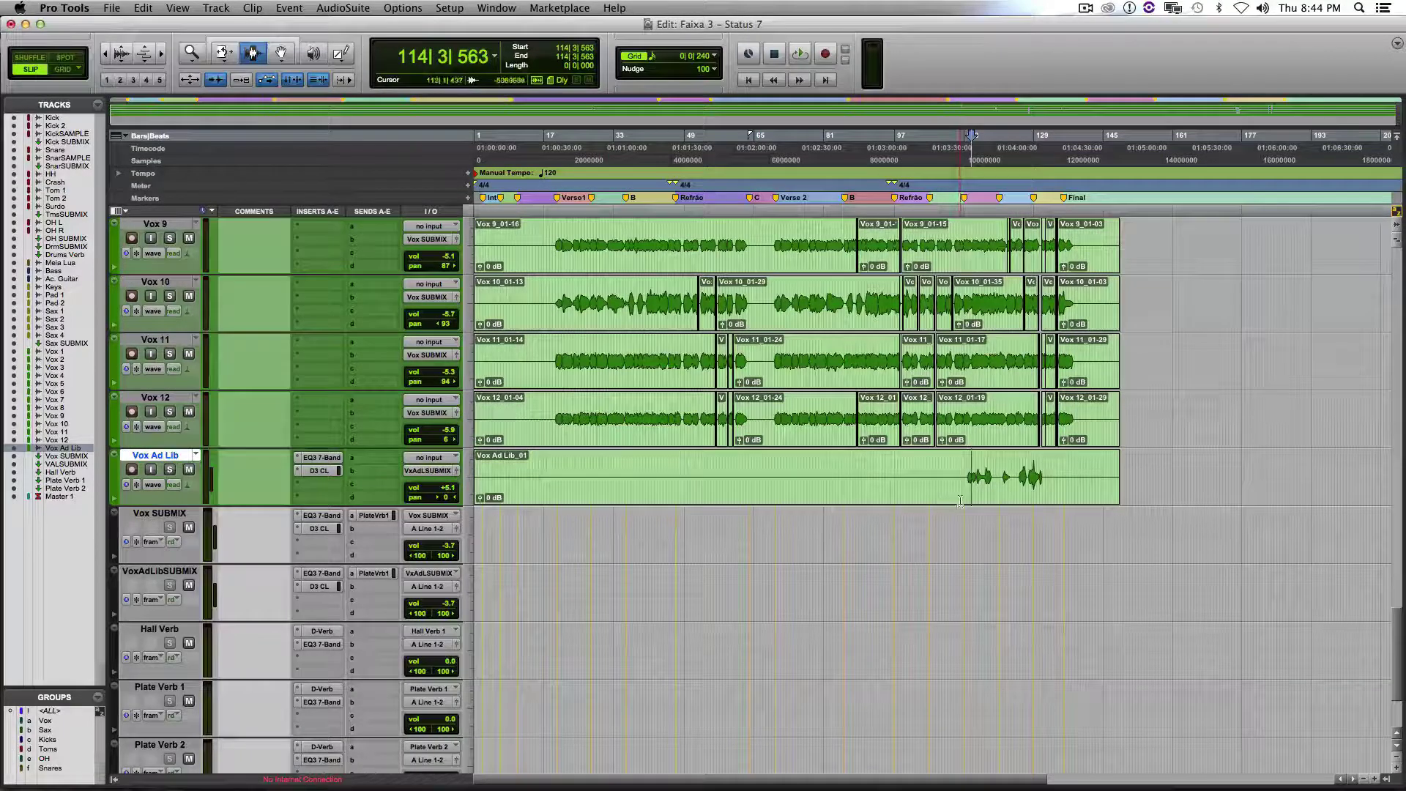
left_click(315, 458)
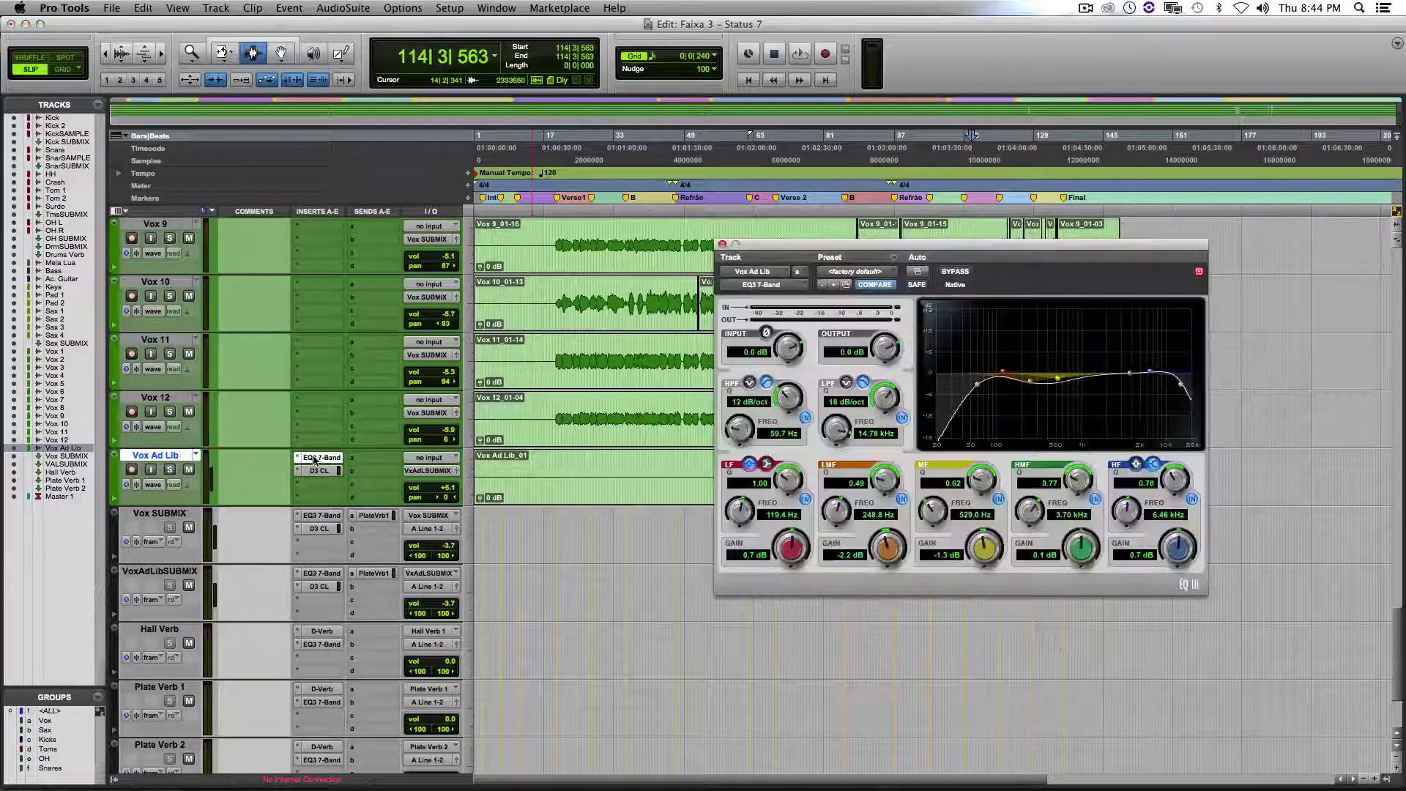
left_click(722, 244)
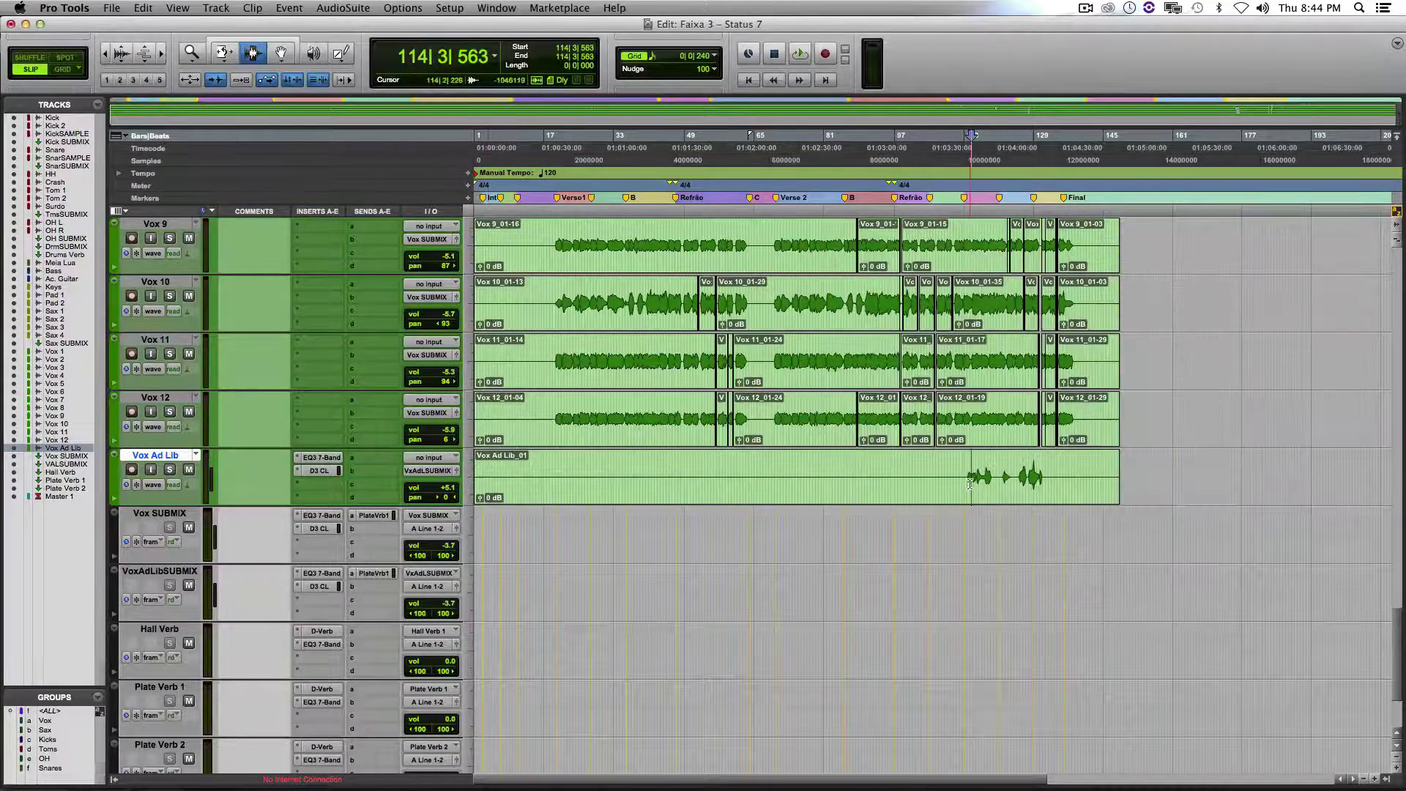
Look over the vocal tracks, the reverb tracks and Master 1, and go back through the instruments to the drum submixes
scroll(969, 483, "up", 10)
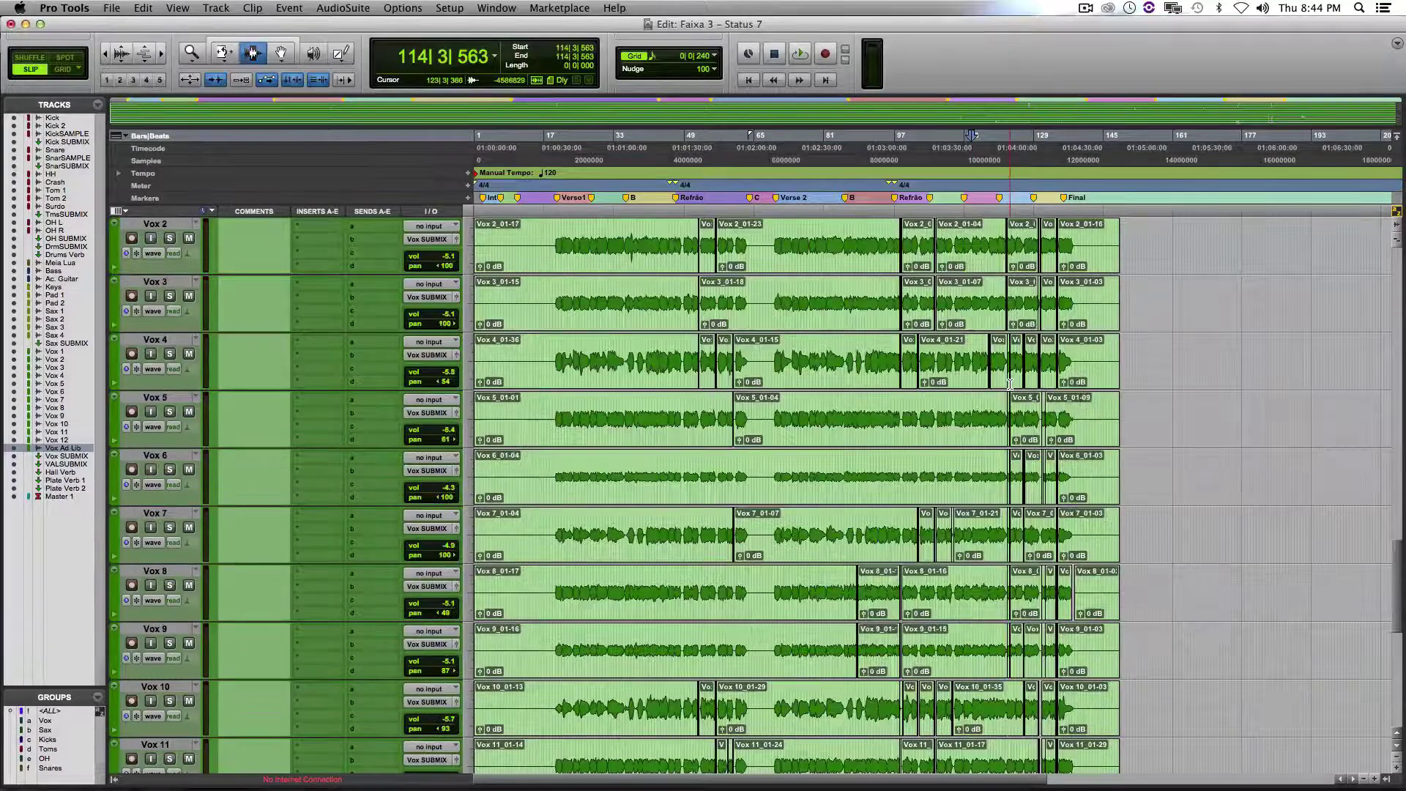
scroll(1011, 384, "down", 2)
scroll(1011, 384, "down", 5)
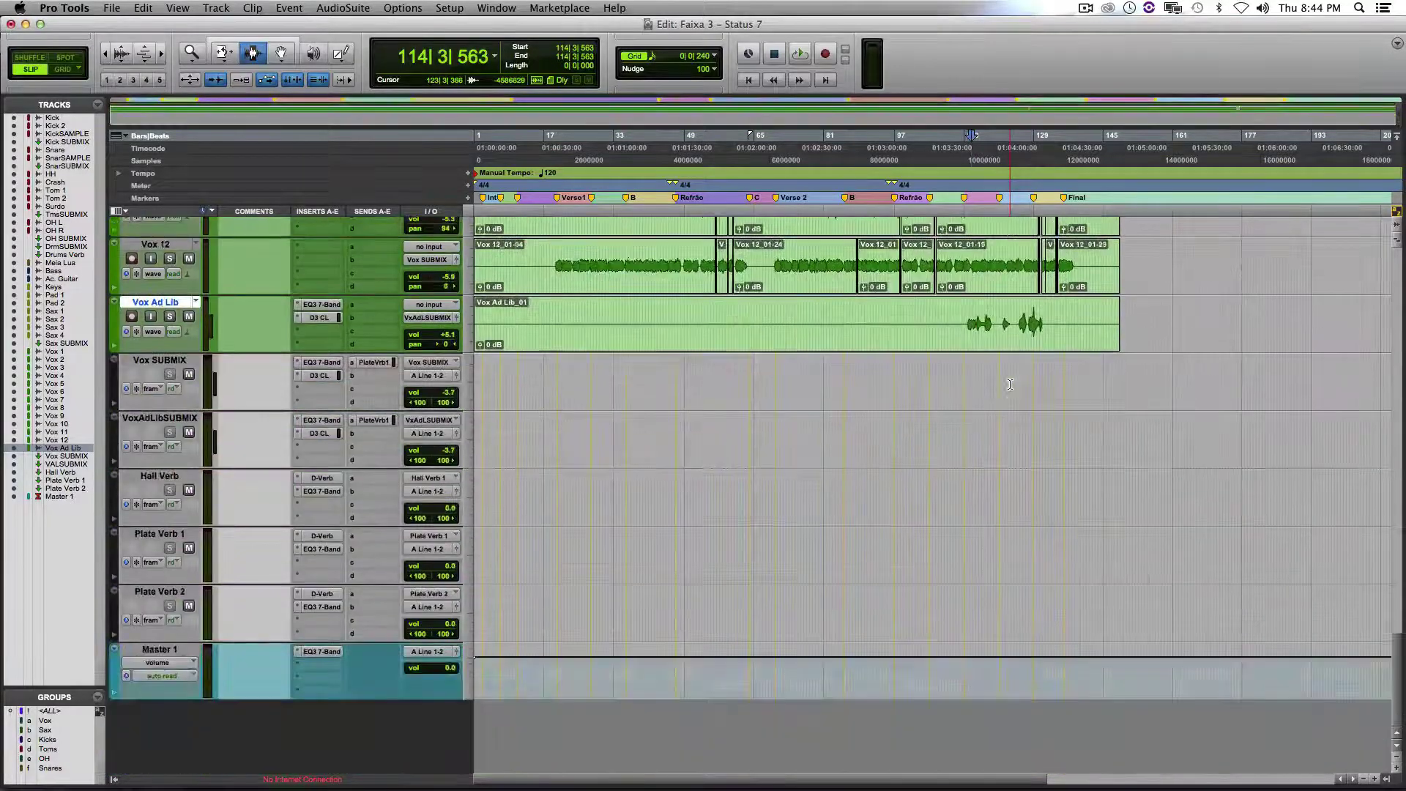
scroll(1012, 383, "up", 6)
scroll(1011, 382, "up", 5)
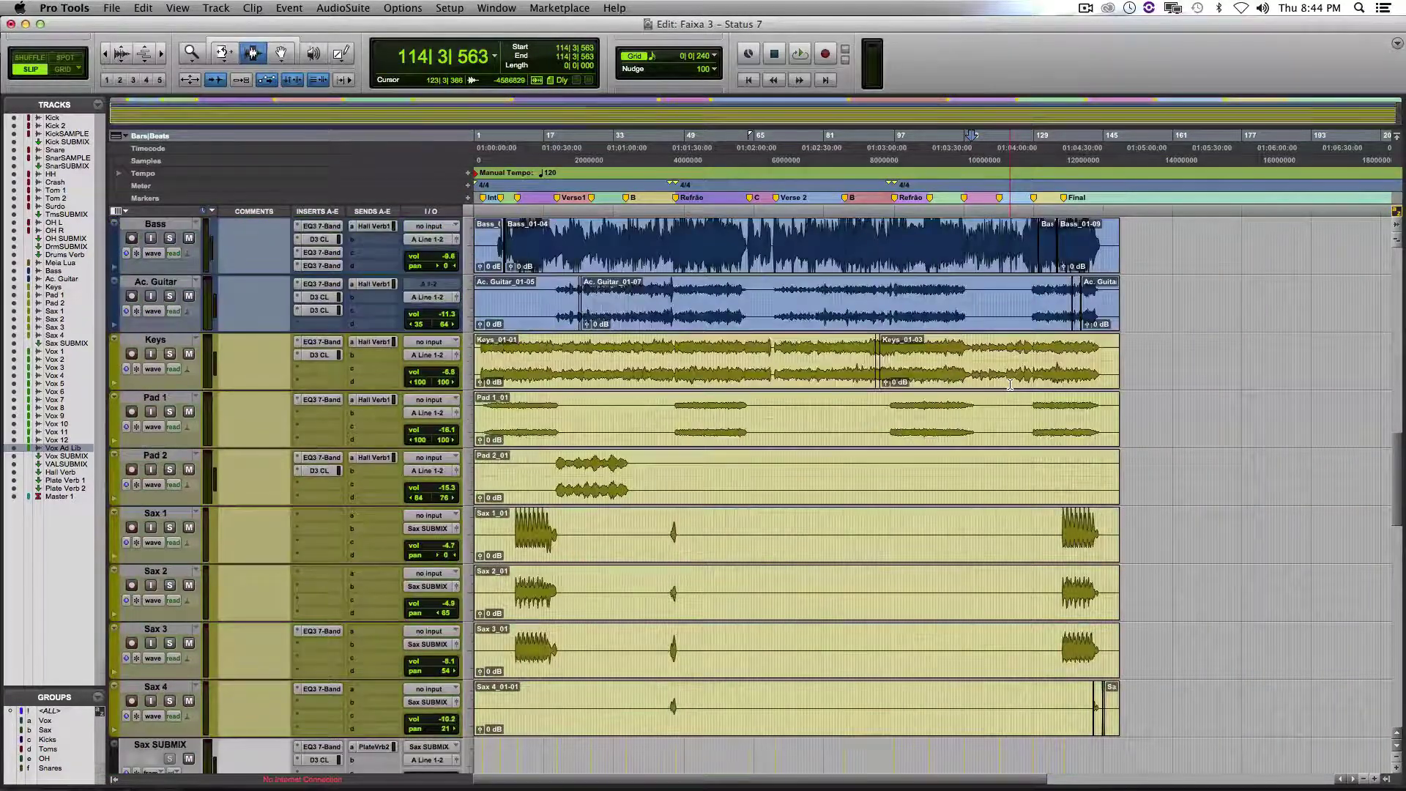
scroll(1010, 384, "up", 3)
scroll(1010, 384, "up", 2)
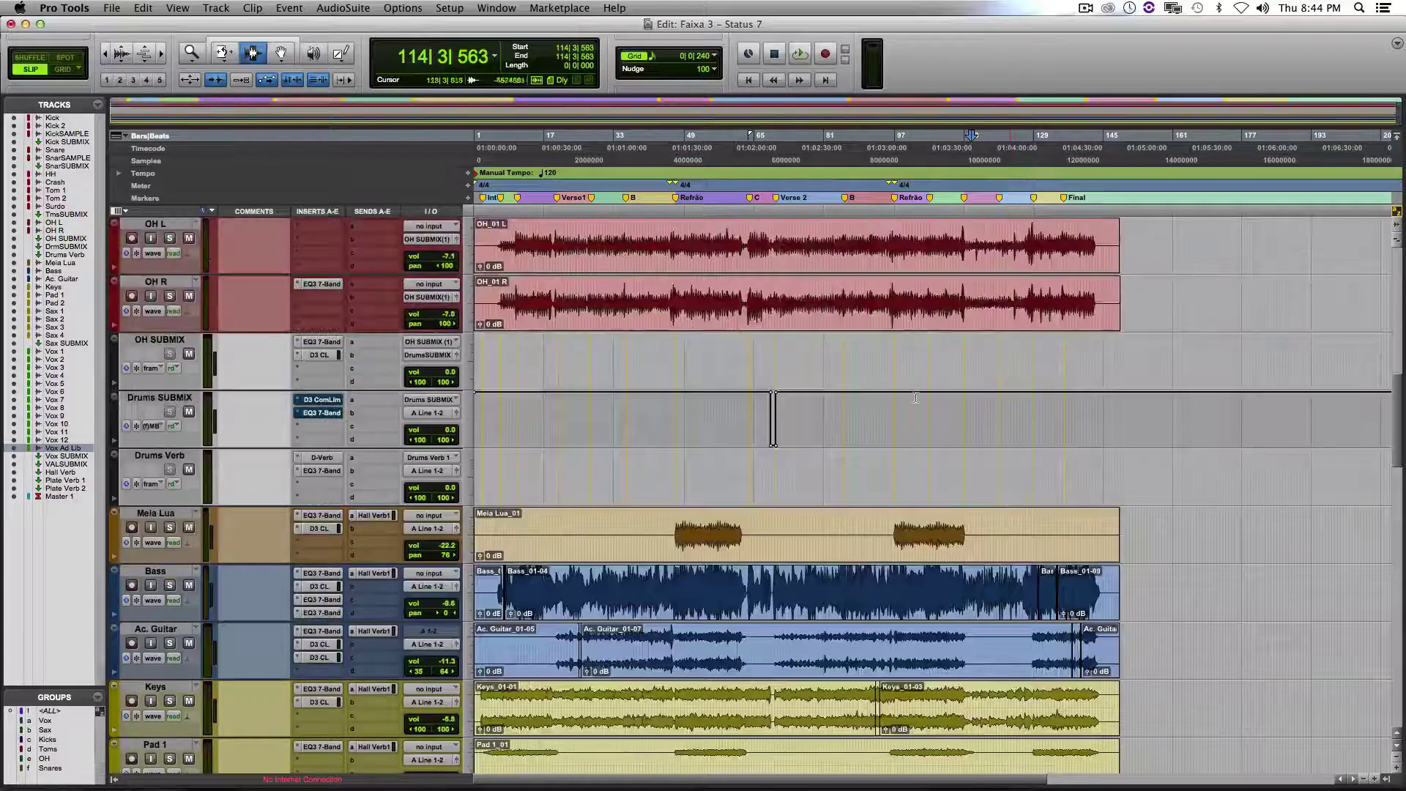
Zoom in on the automation dip before Verse 2 on Drums SUBMIX and play the passage from bar 63
left_click(767, 402)
key("super+bracketright")
key("super+bracketright")
key("super+bracketright")
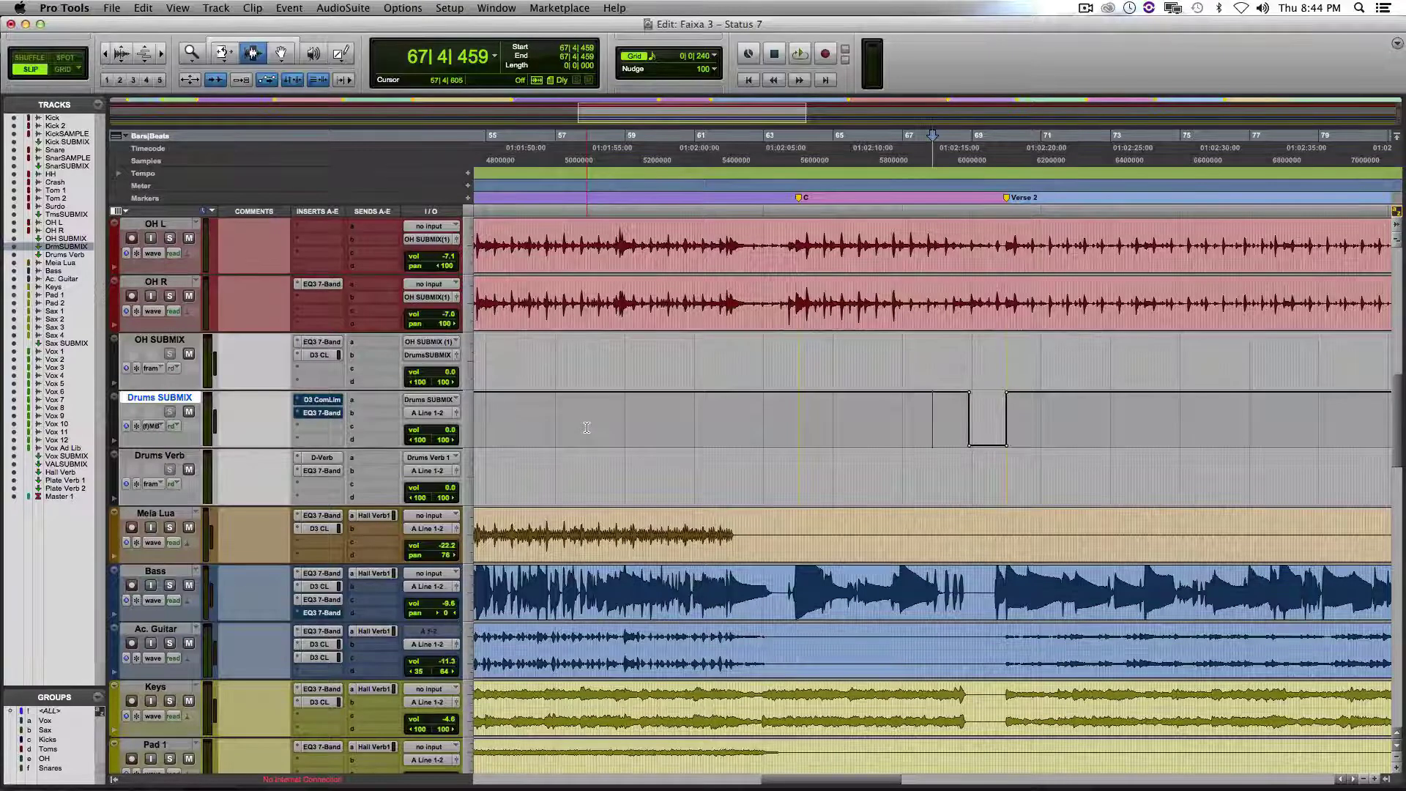
left_click(793, 407)
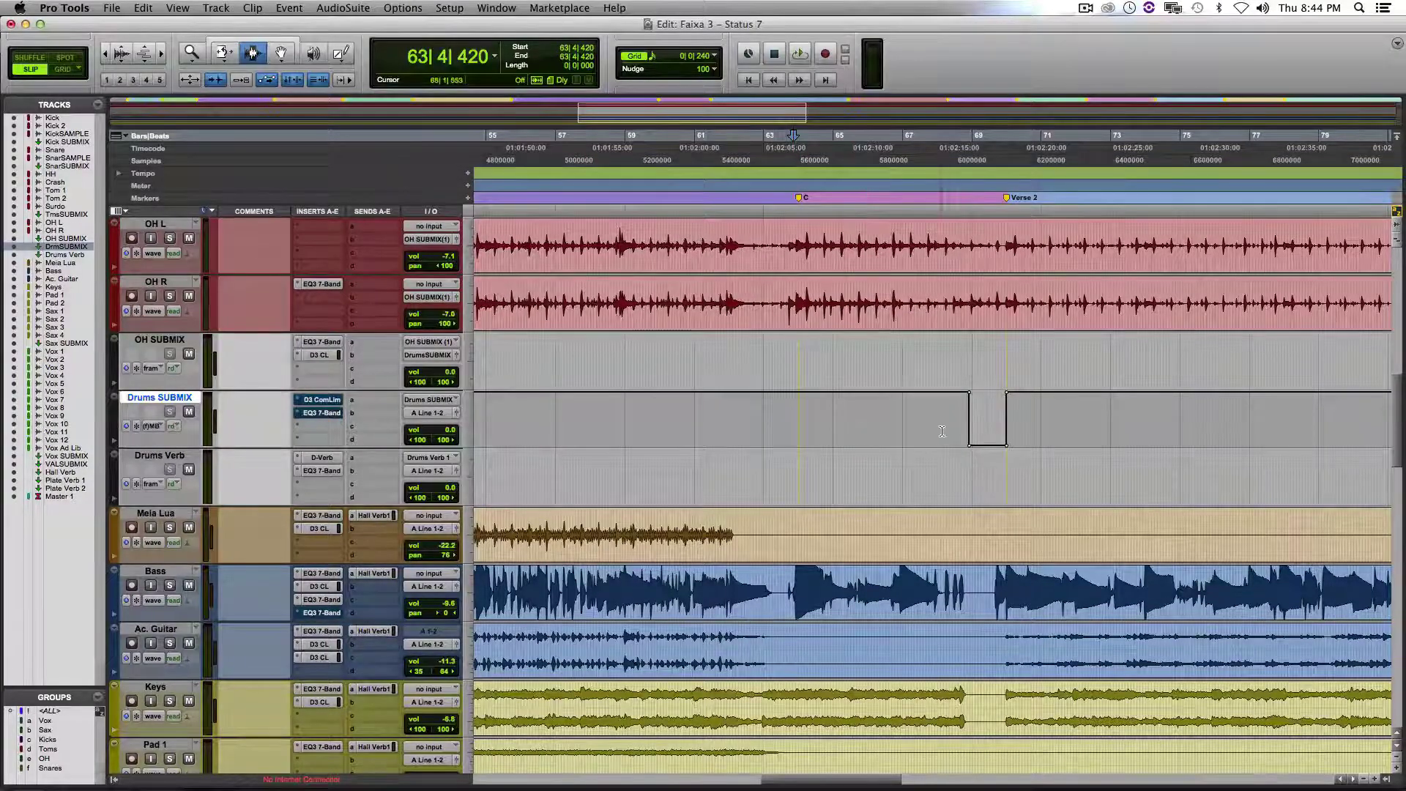
key("space")
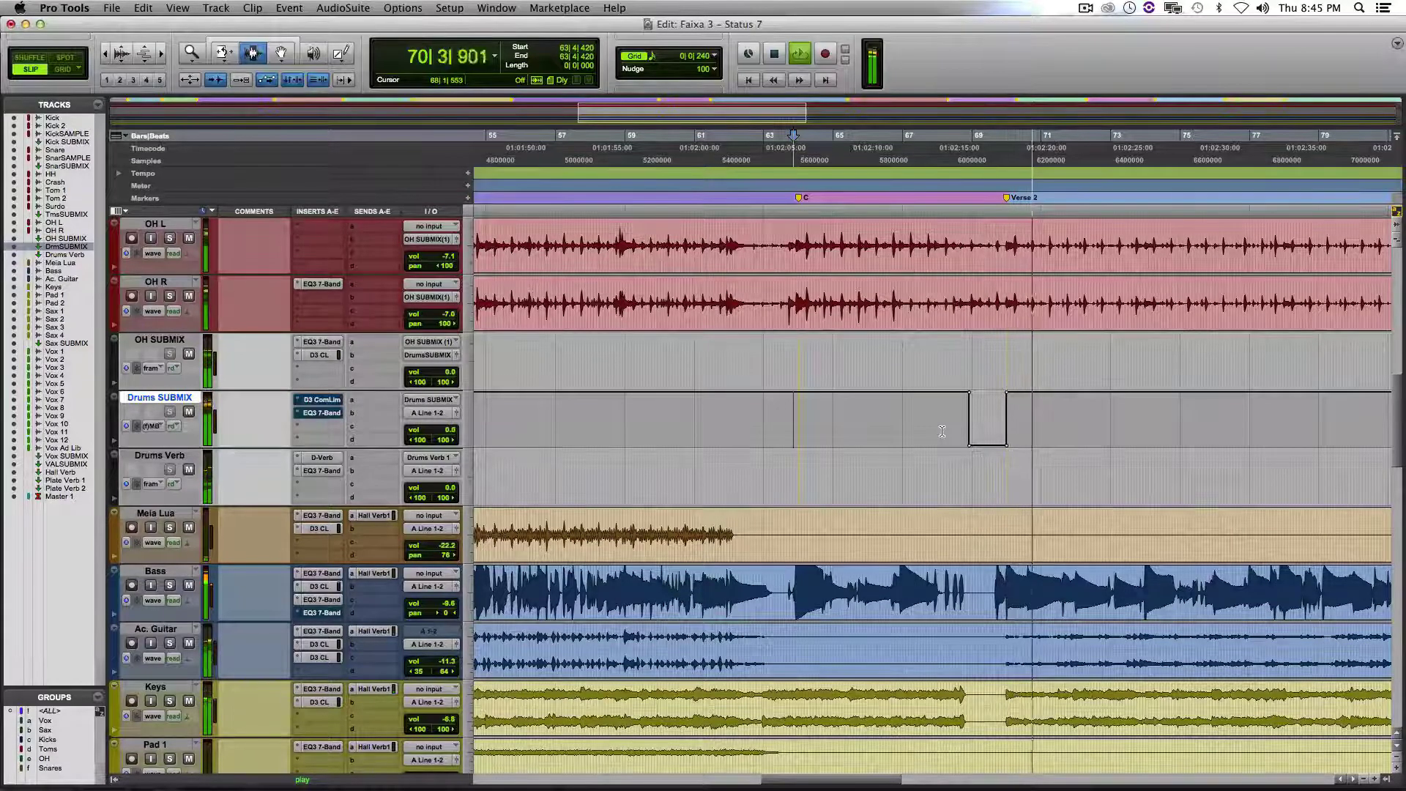
key("space")
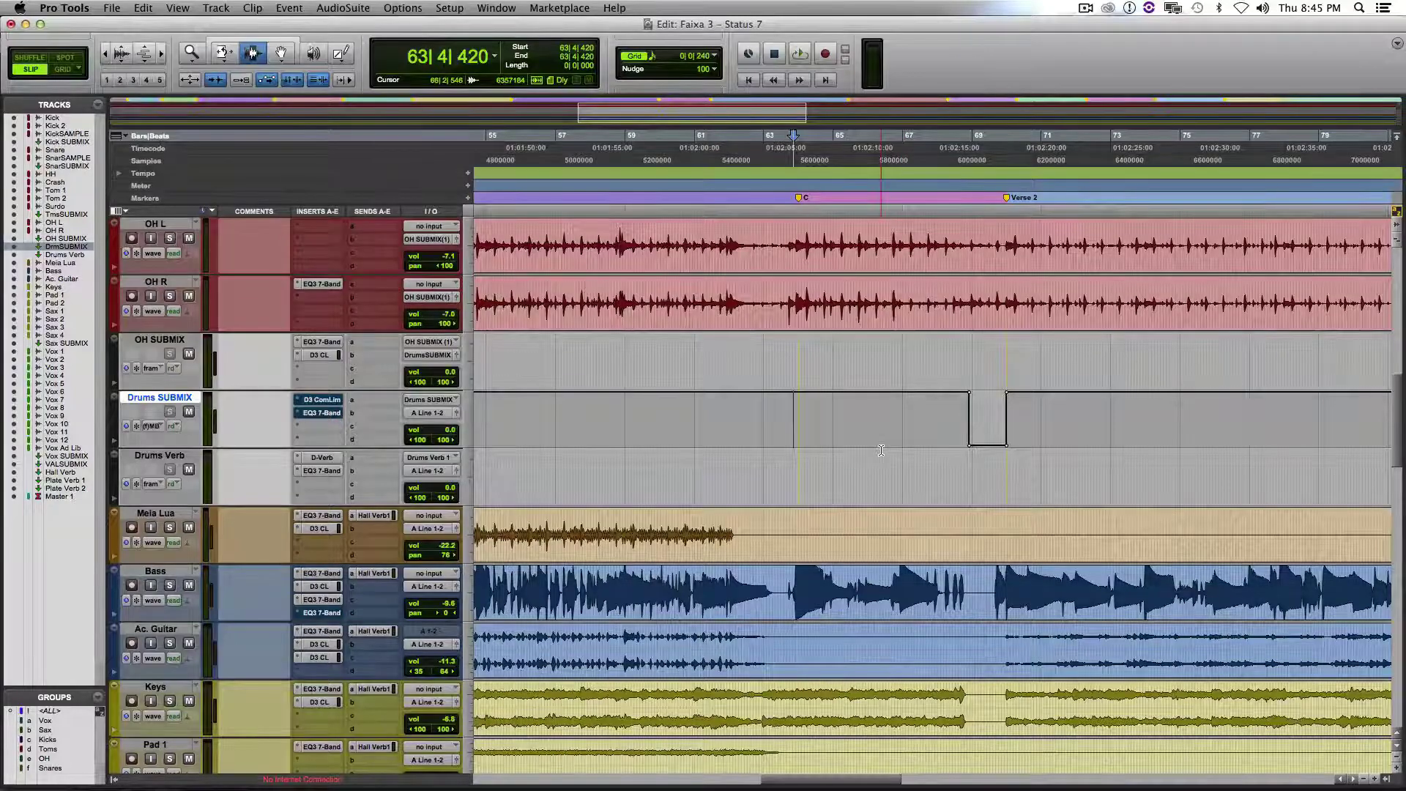
Review the track list from Drums SUBMIX down to Master 1 and return to the Drums SUBMIX automation
scroll(881, 451, "down", 10)
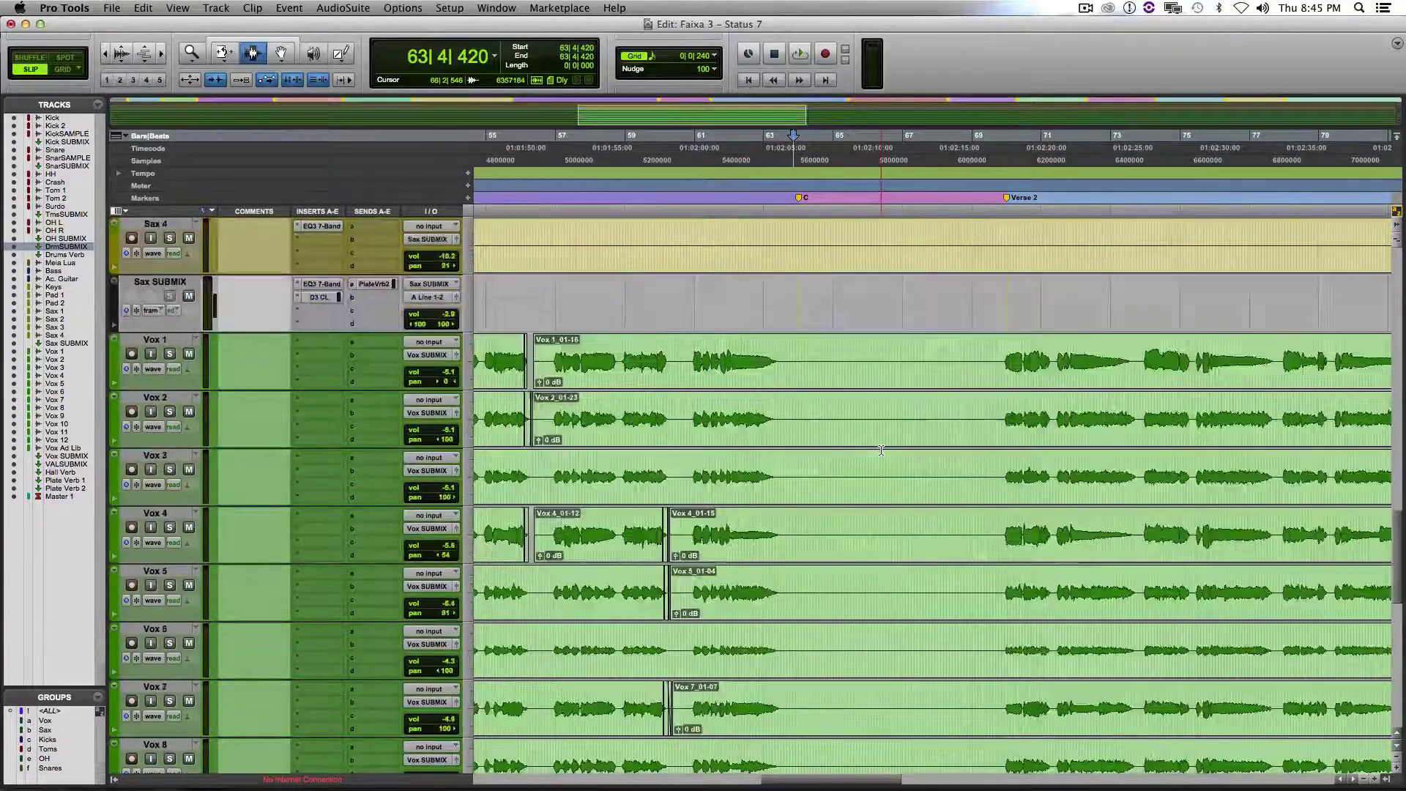
scroll(881, 450, "down", 10)
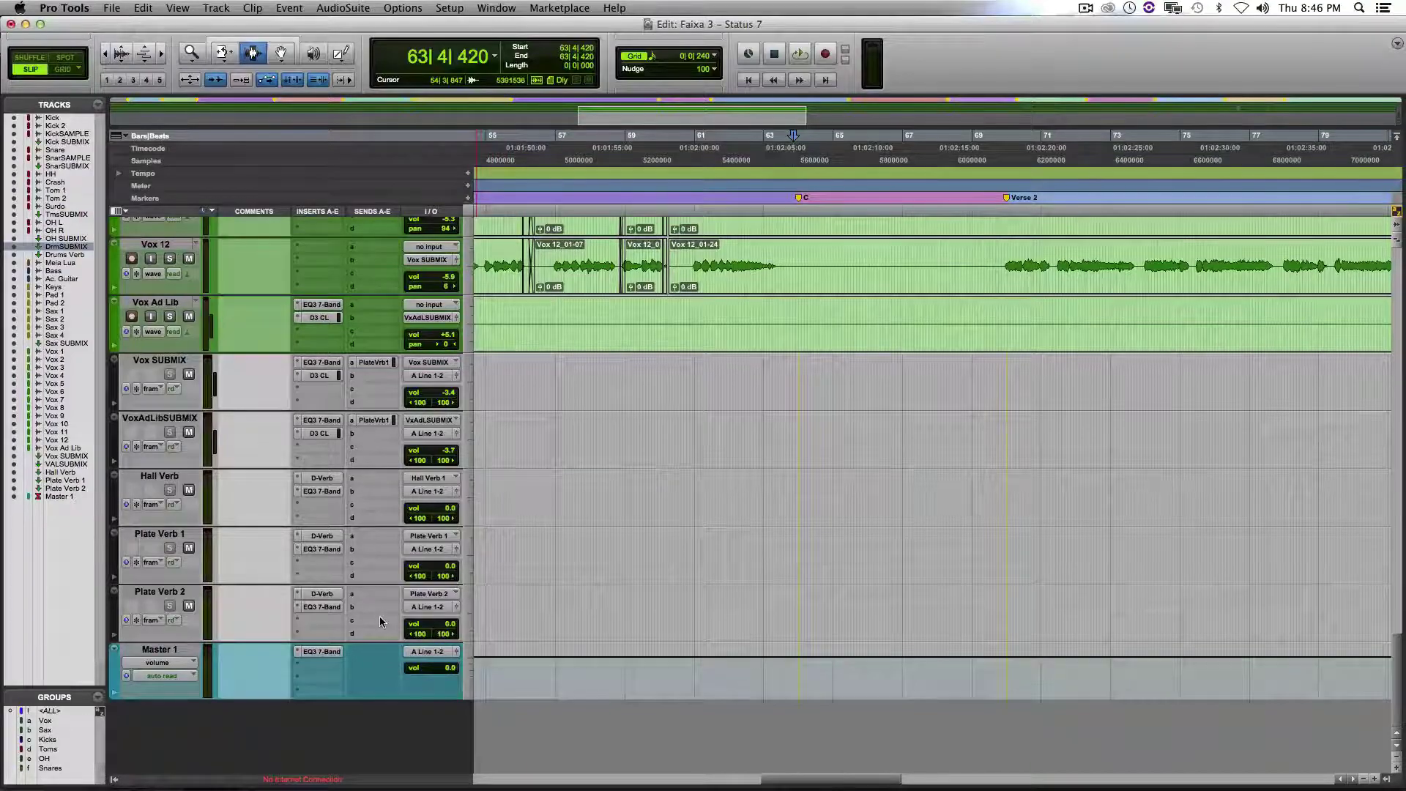
scroll(380, 621, "up", 8)
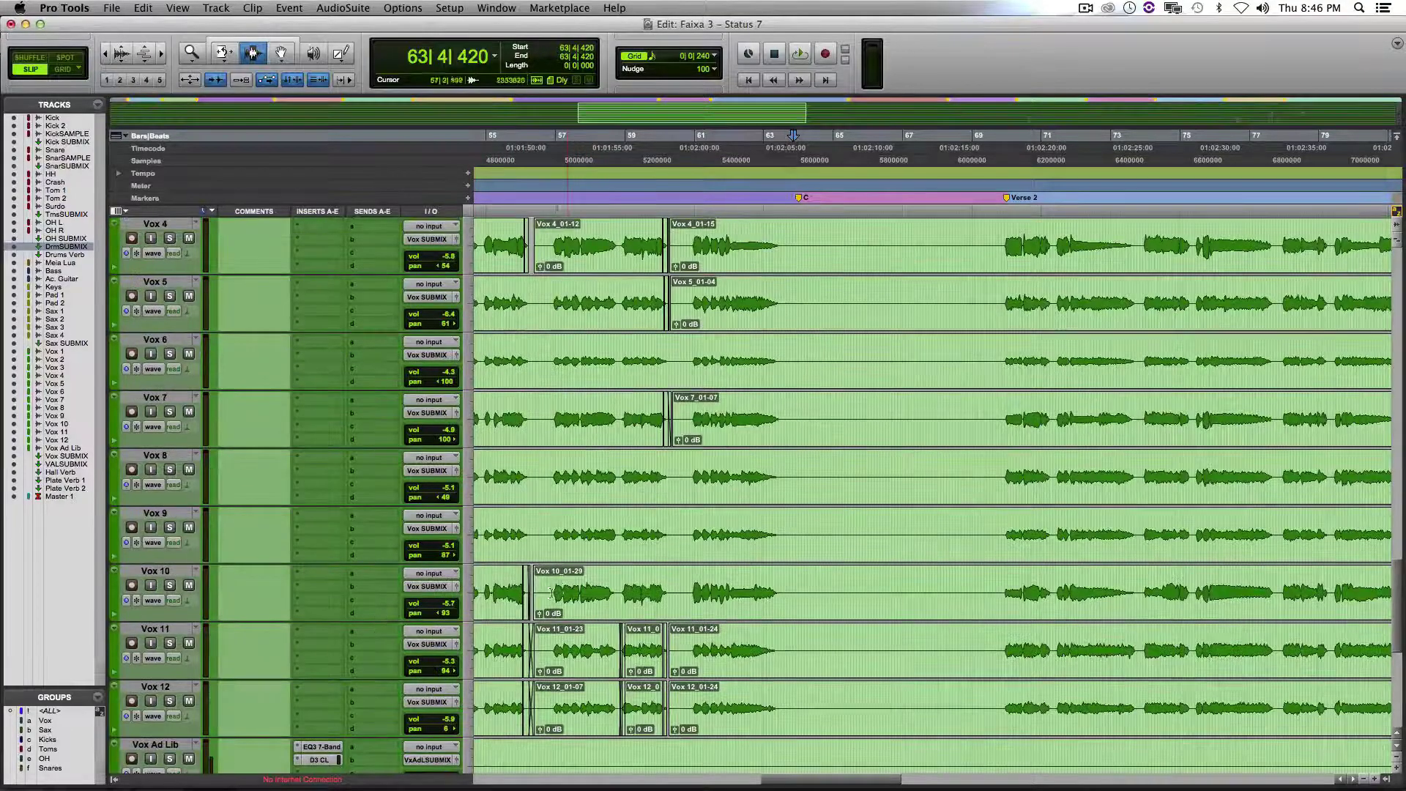
scroll(634, 578, "up", 8)
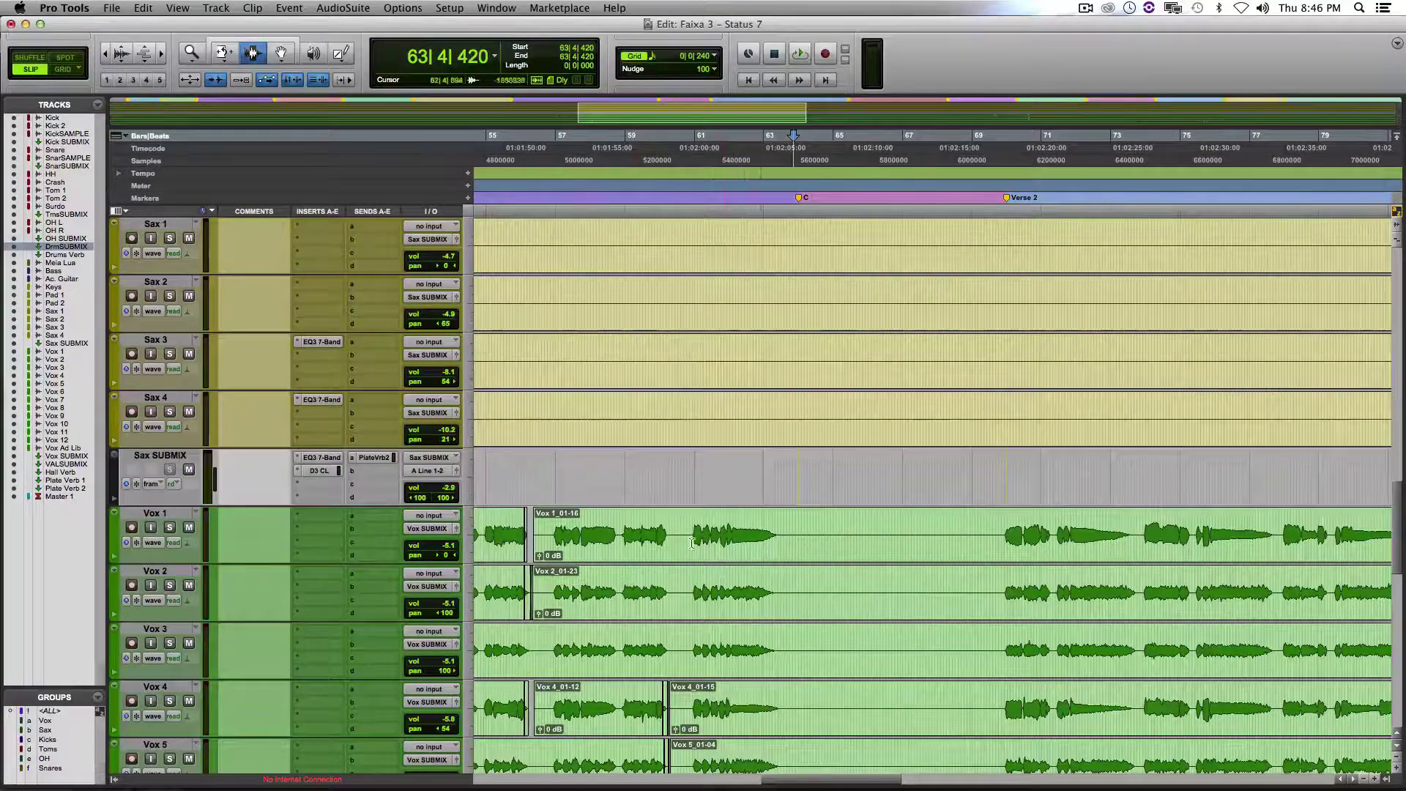
scroll(580, 539, "up", 1)
scroll(581, 539, "up", 6)
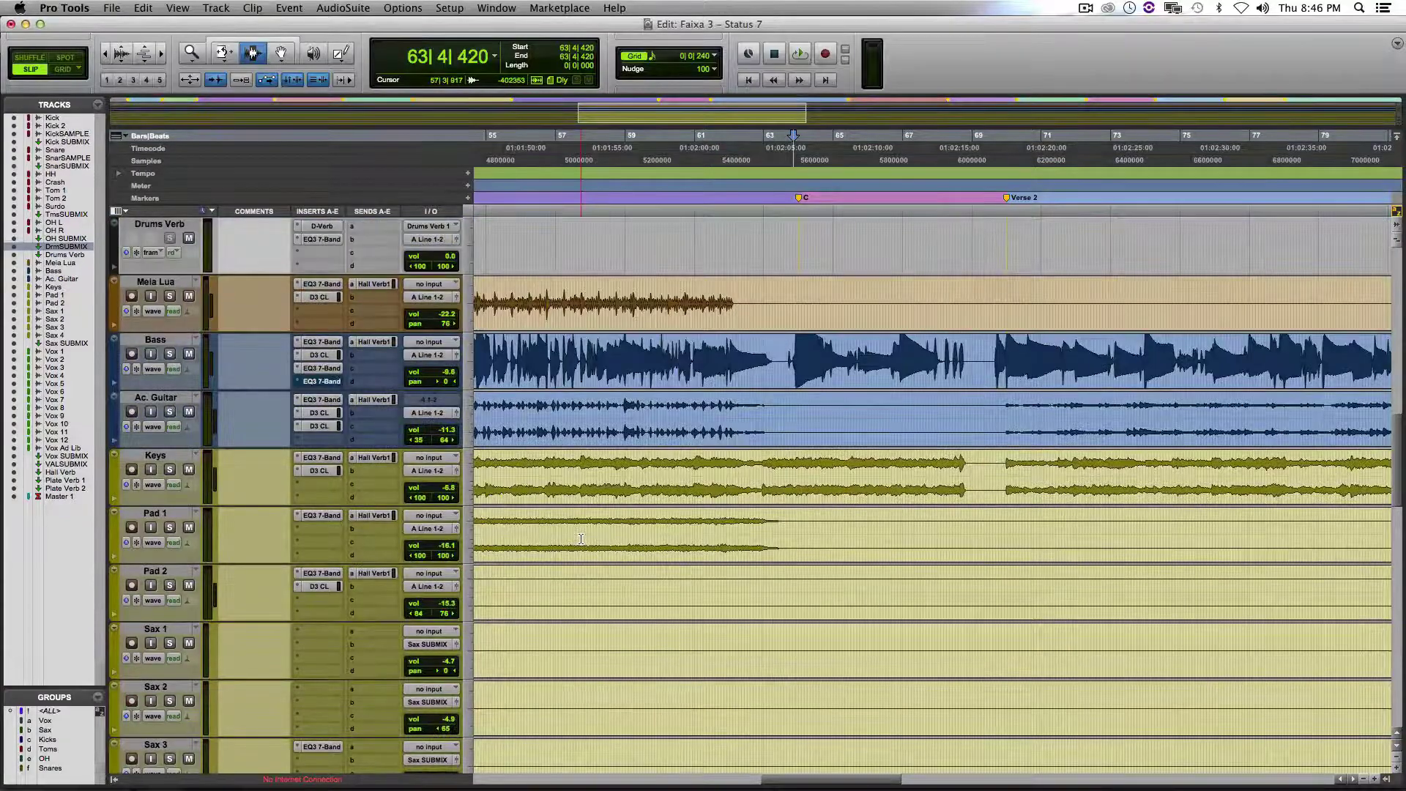
scroll(728, 541, "up", 6)
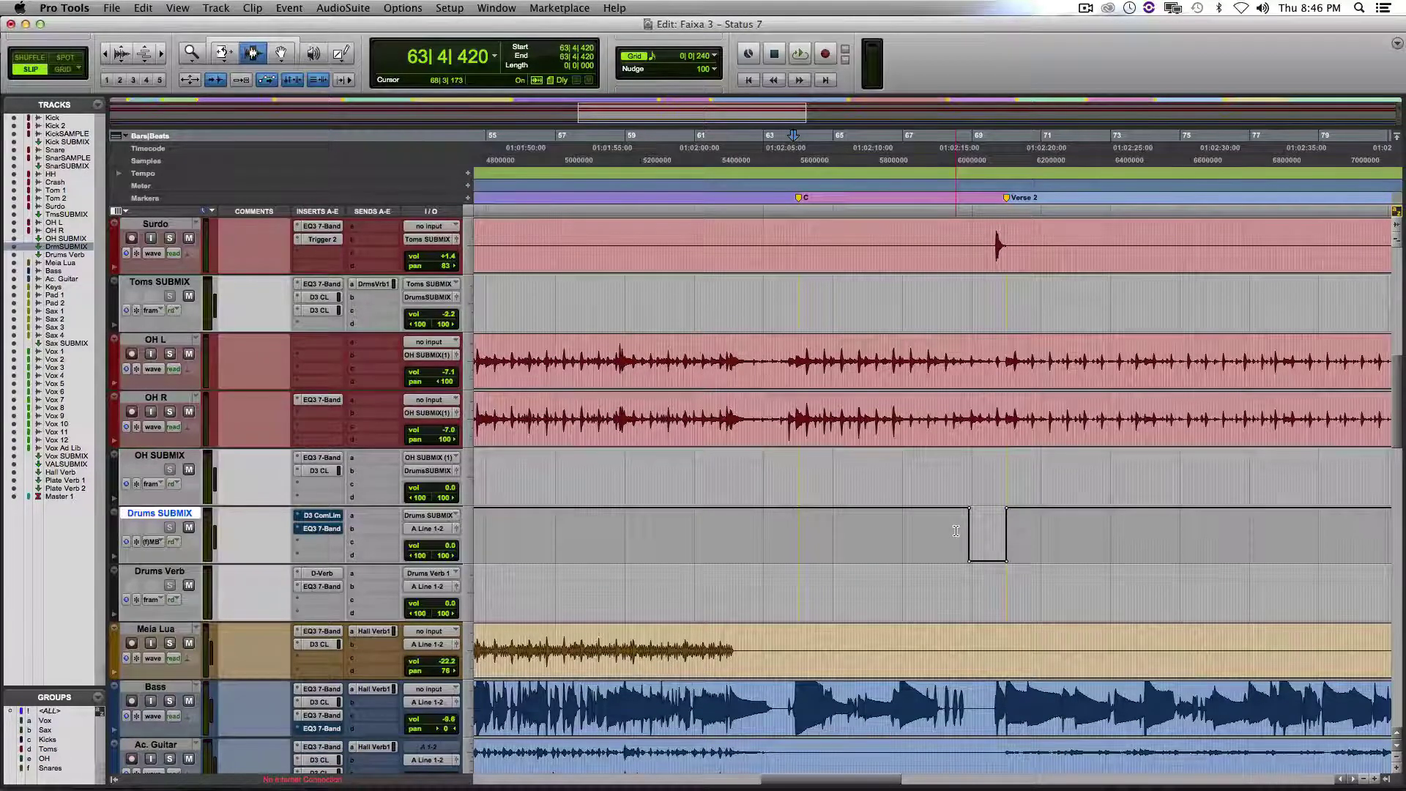
Make the D3 ComLim and EQ3 7-Band inserts on Drums SUBMIX inactive
right_click(323, 517)
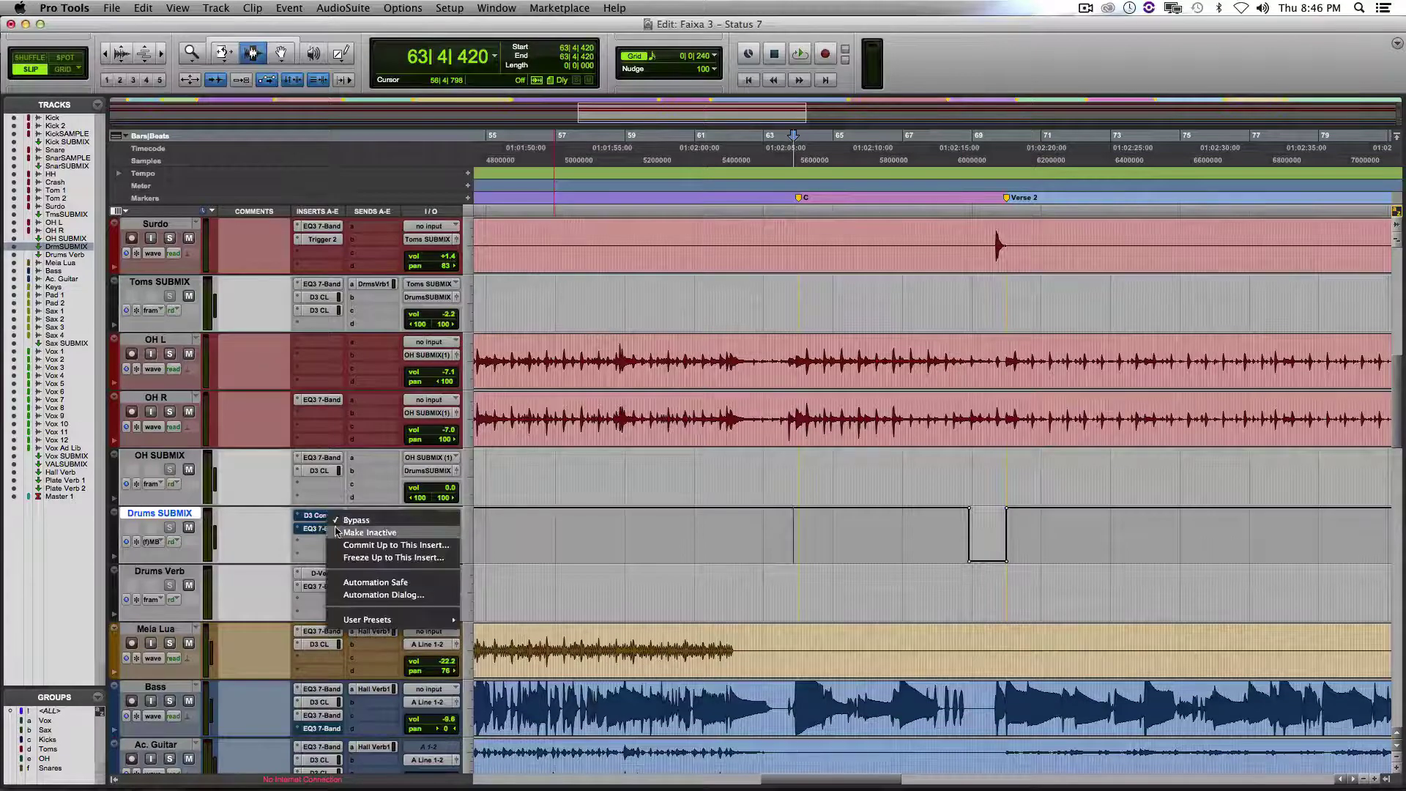
left_click(333, 535)
right_click(324, 528)
left_click(333, 546)
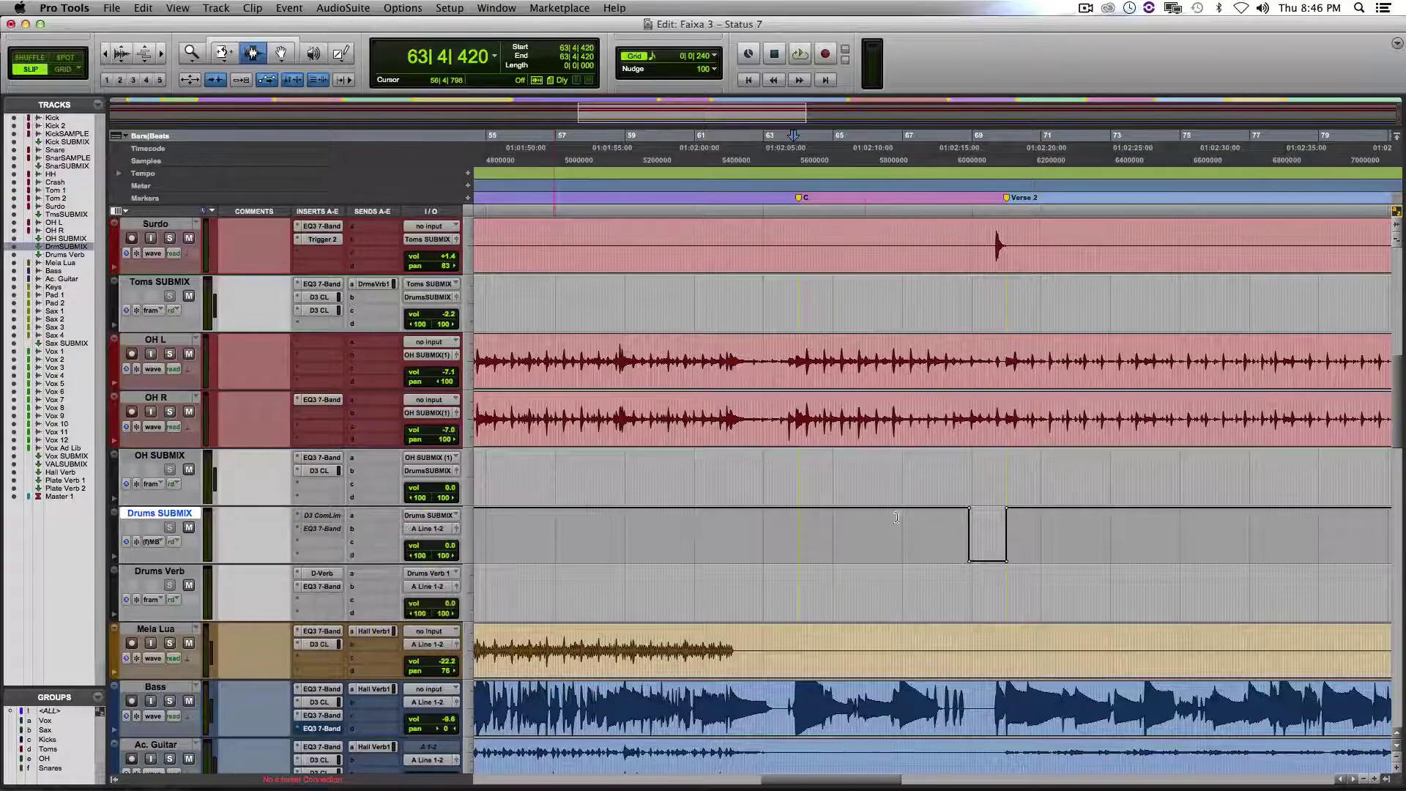
Place the edit cursor at bar 64 on OH R and play the passage into Verse 2
left_click(801, 414)
key("space")
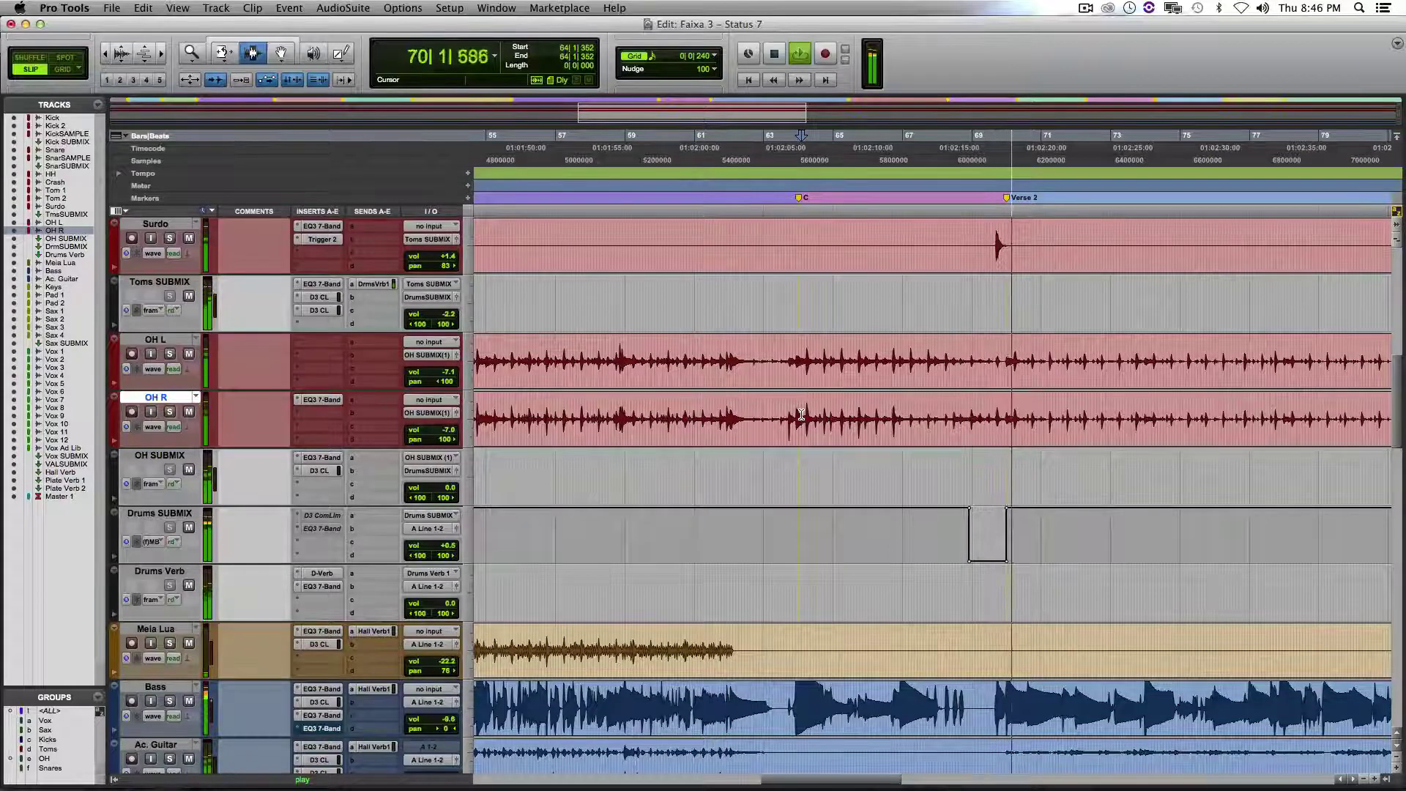
key("space")
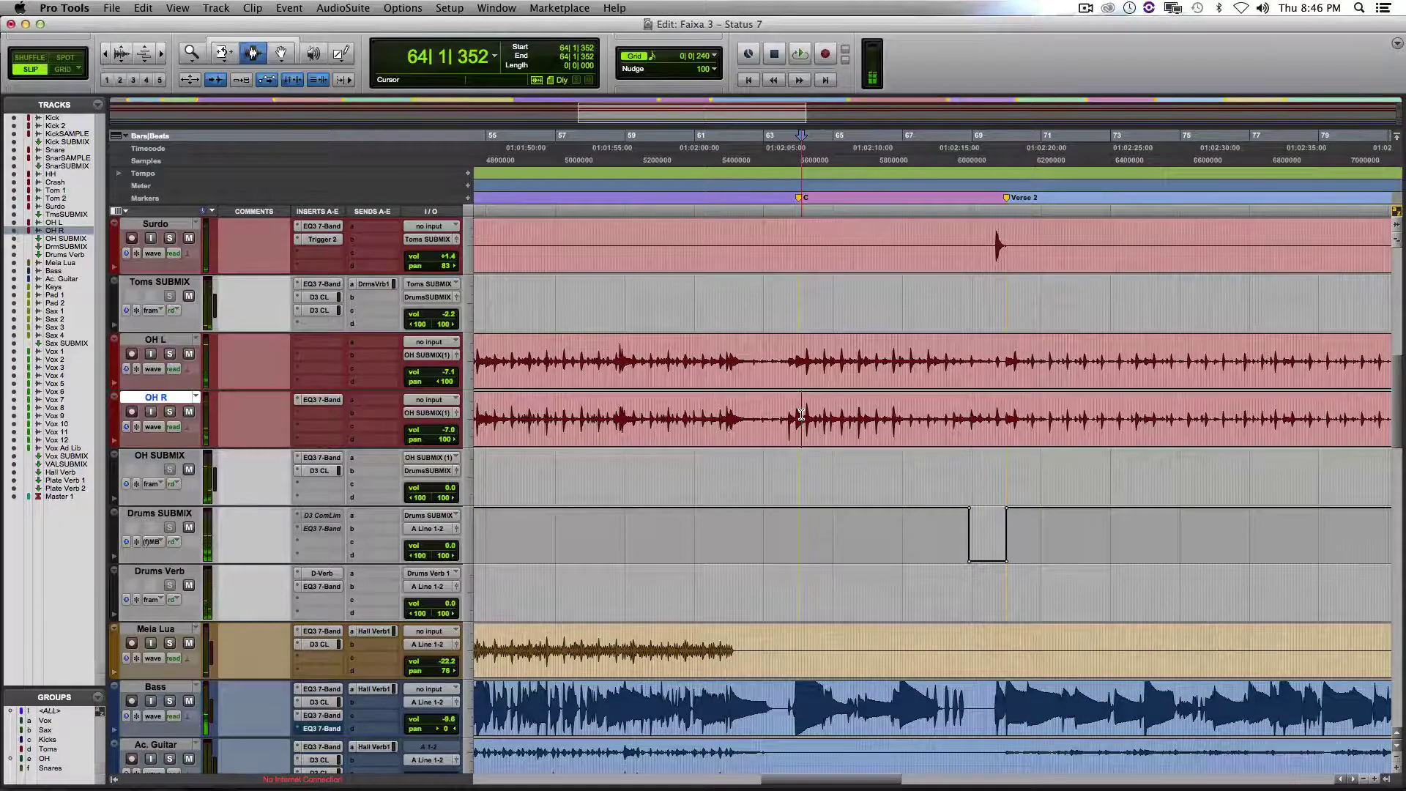
Make the D3 ComLim and EQ3 7-Band inserts on Drums SUBMIX active again and play the passage from bar 64
right_click(334, 517)
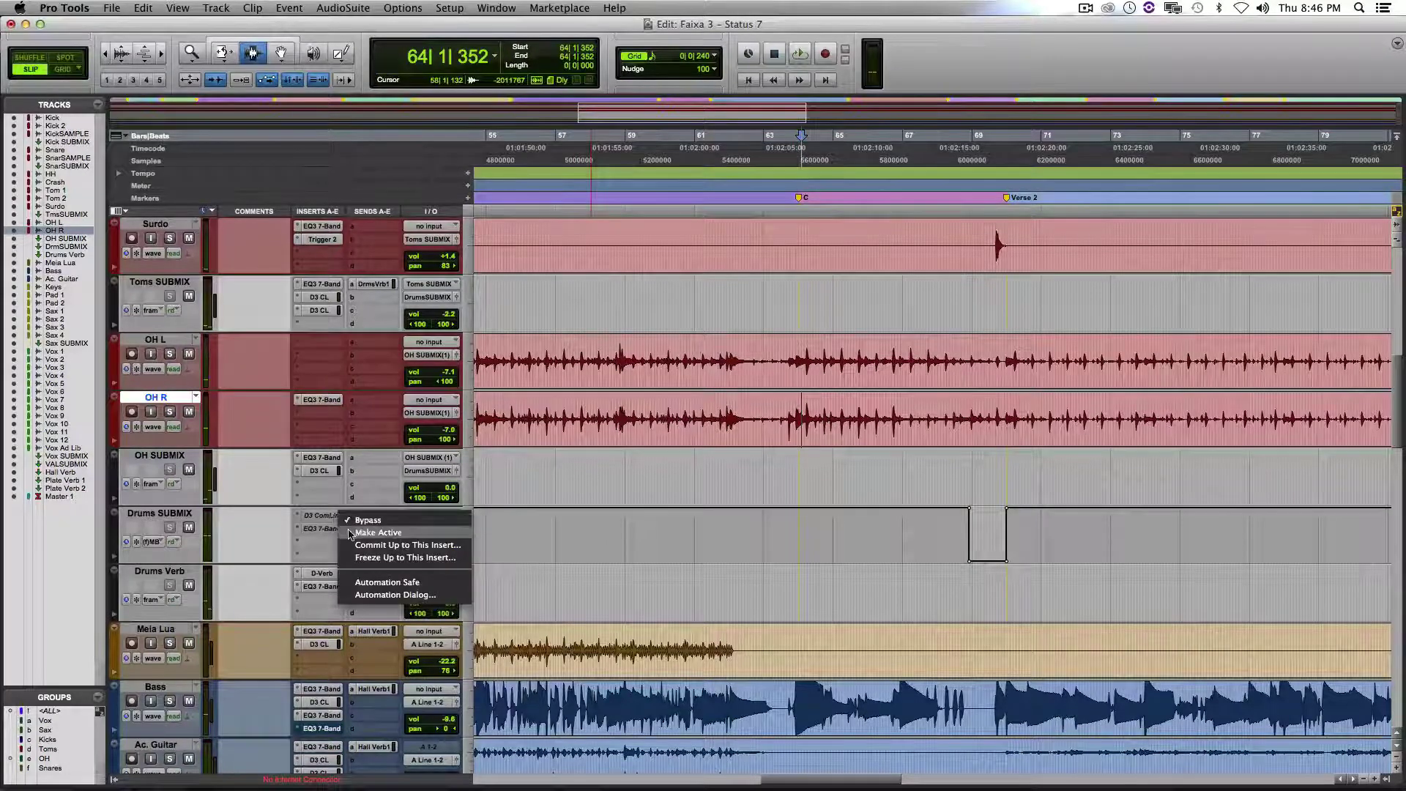
key("Escape")
right_click(322, 517)
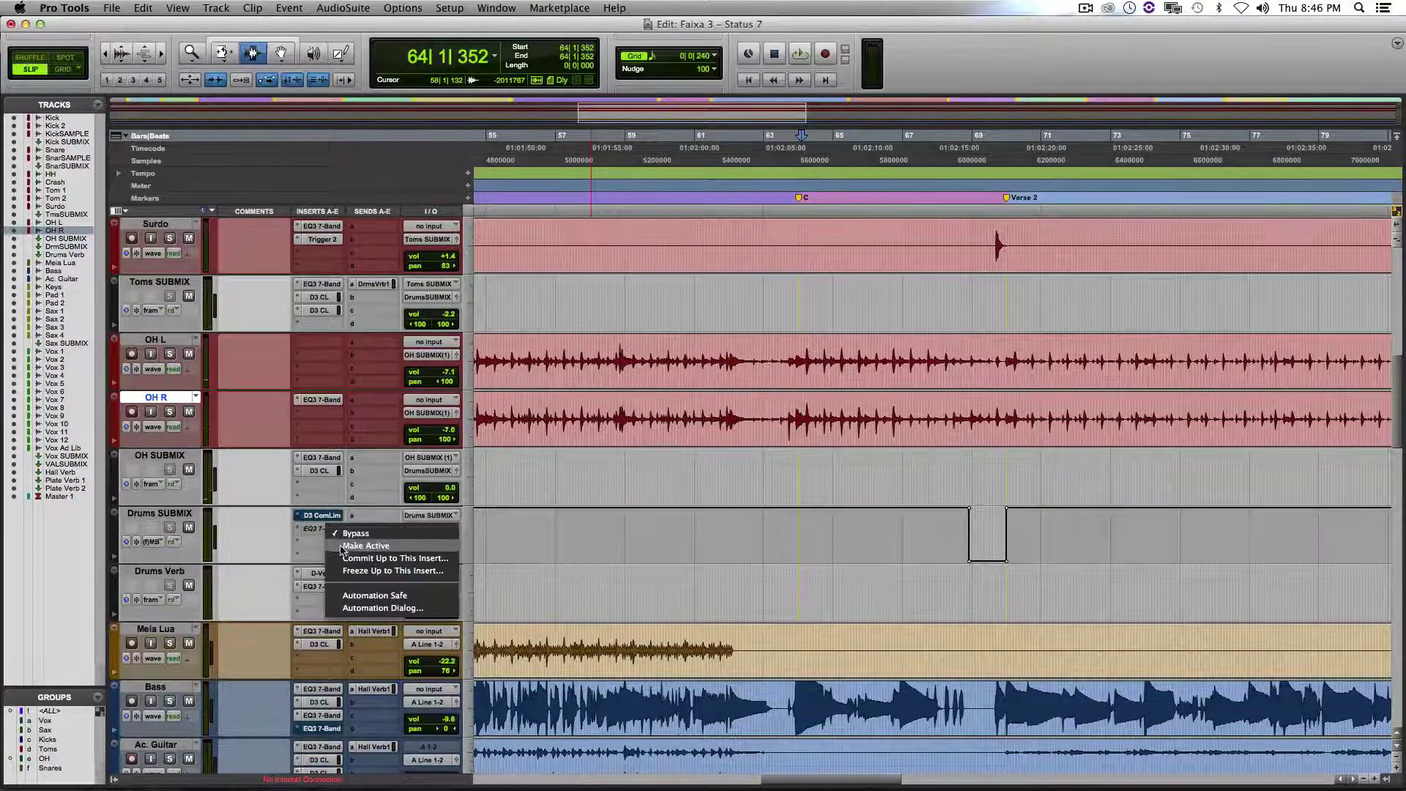
left_click(365, 545)
key("space")
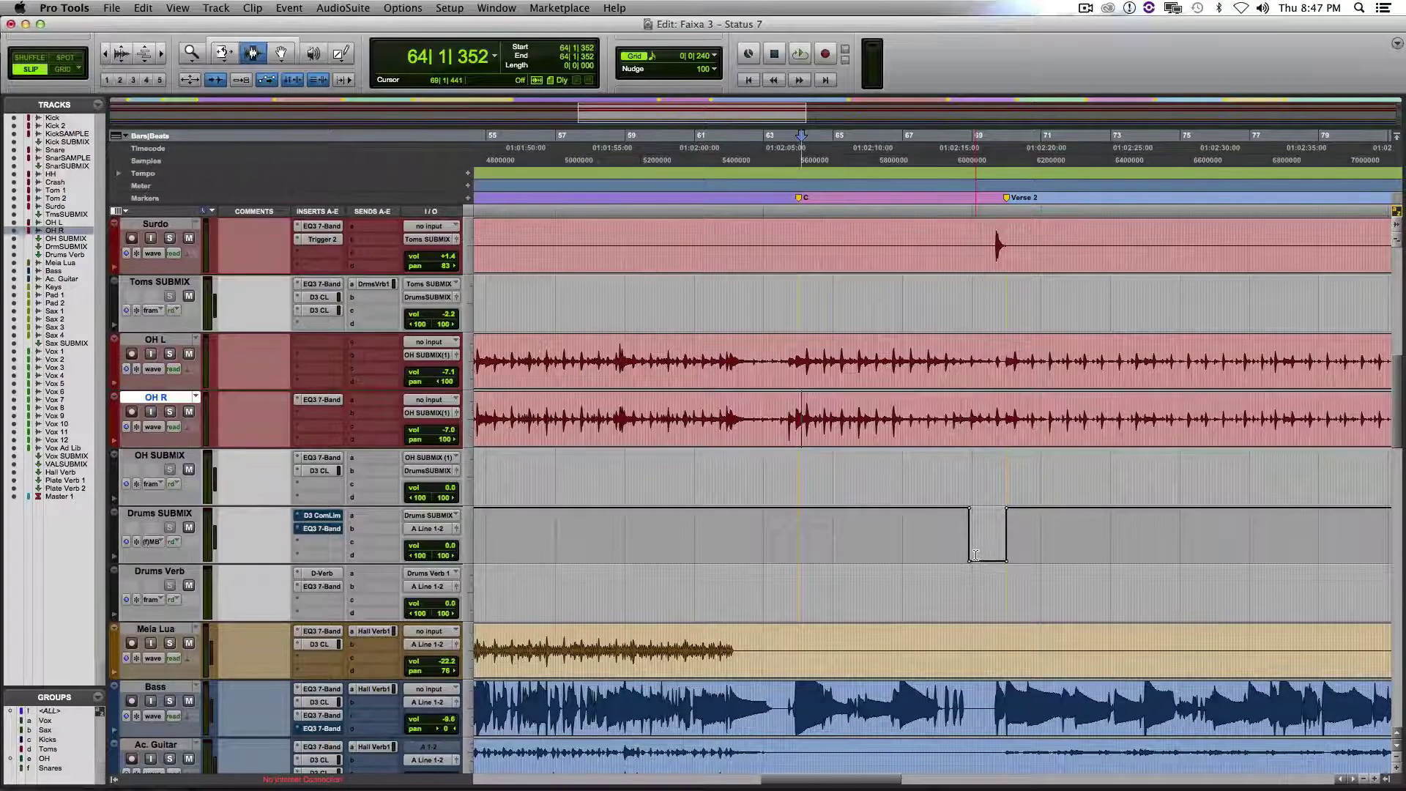
Inspect the Drums SUBMIX EQ3 7-Band with the edit cursor inside the automation dip at bar 69, and close the plug-in window
left_click(319, 515)
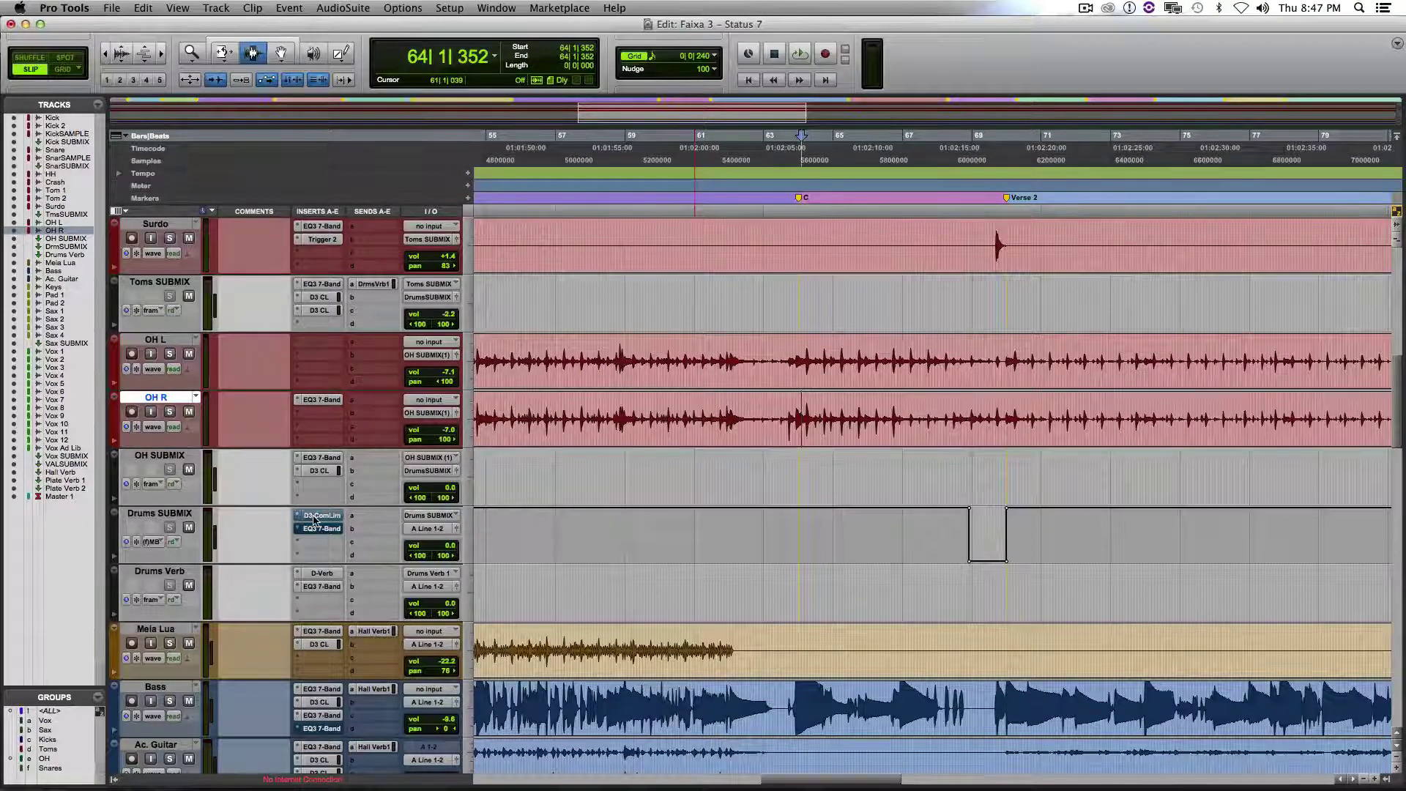
left_click(319, 528)
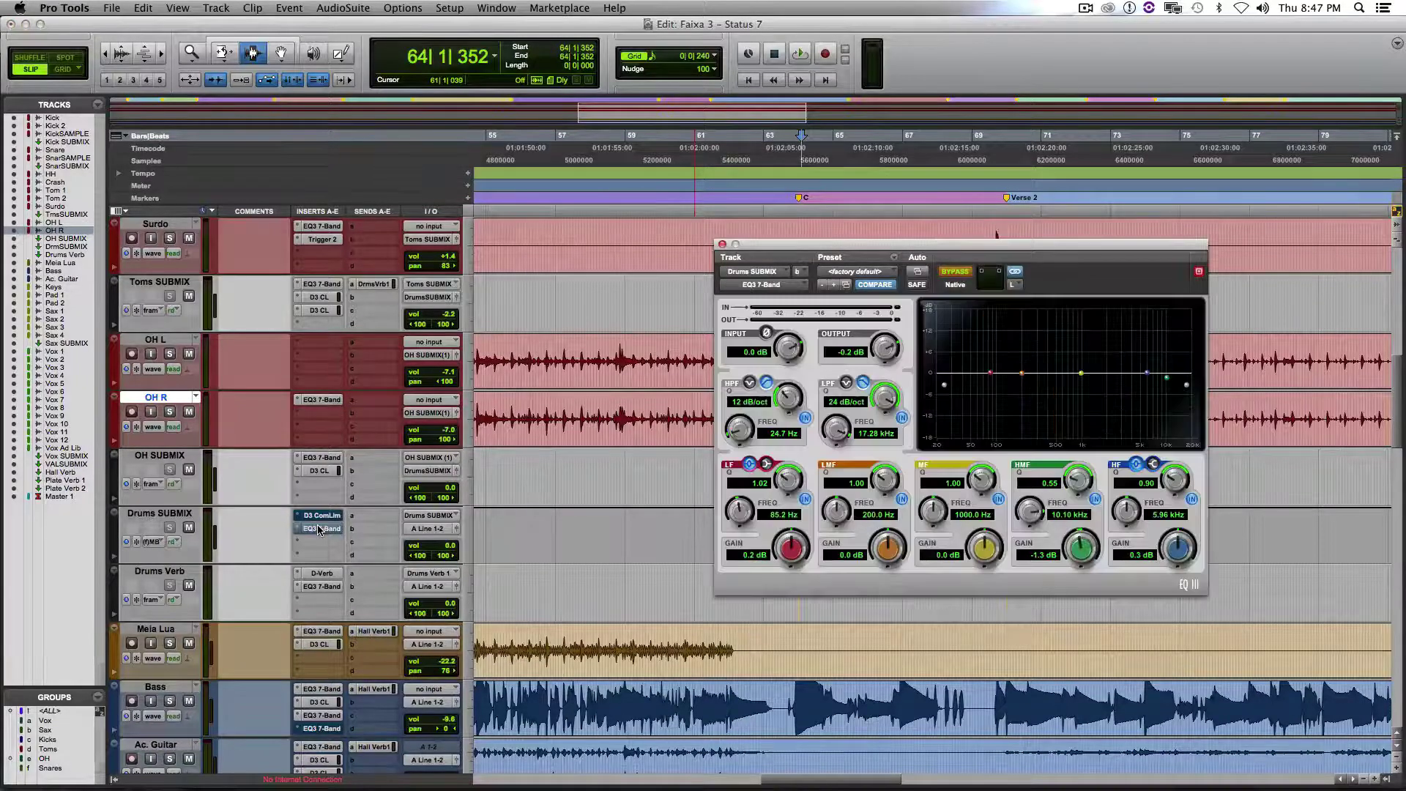
scroll(959, 626, "up", 5)
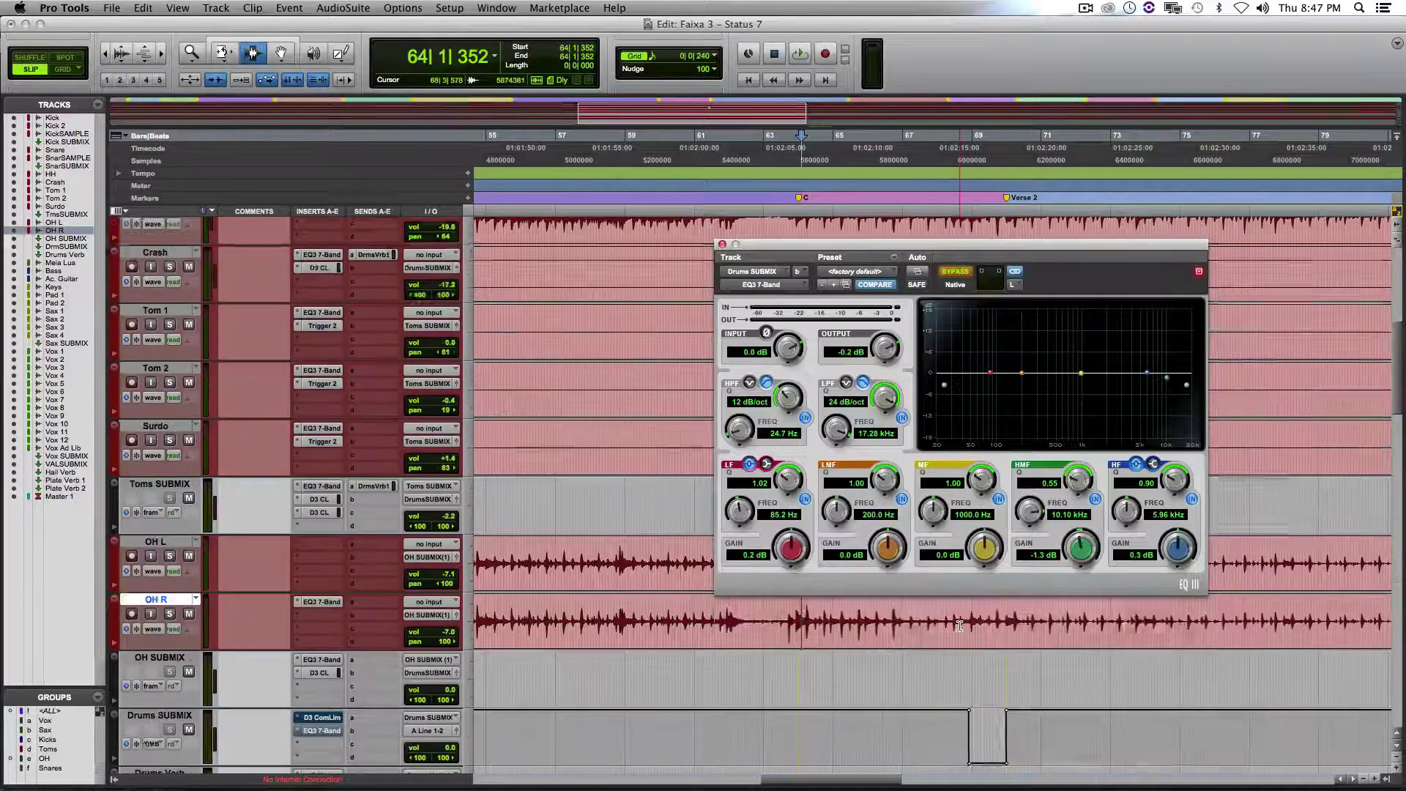
left_click(987, 745)
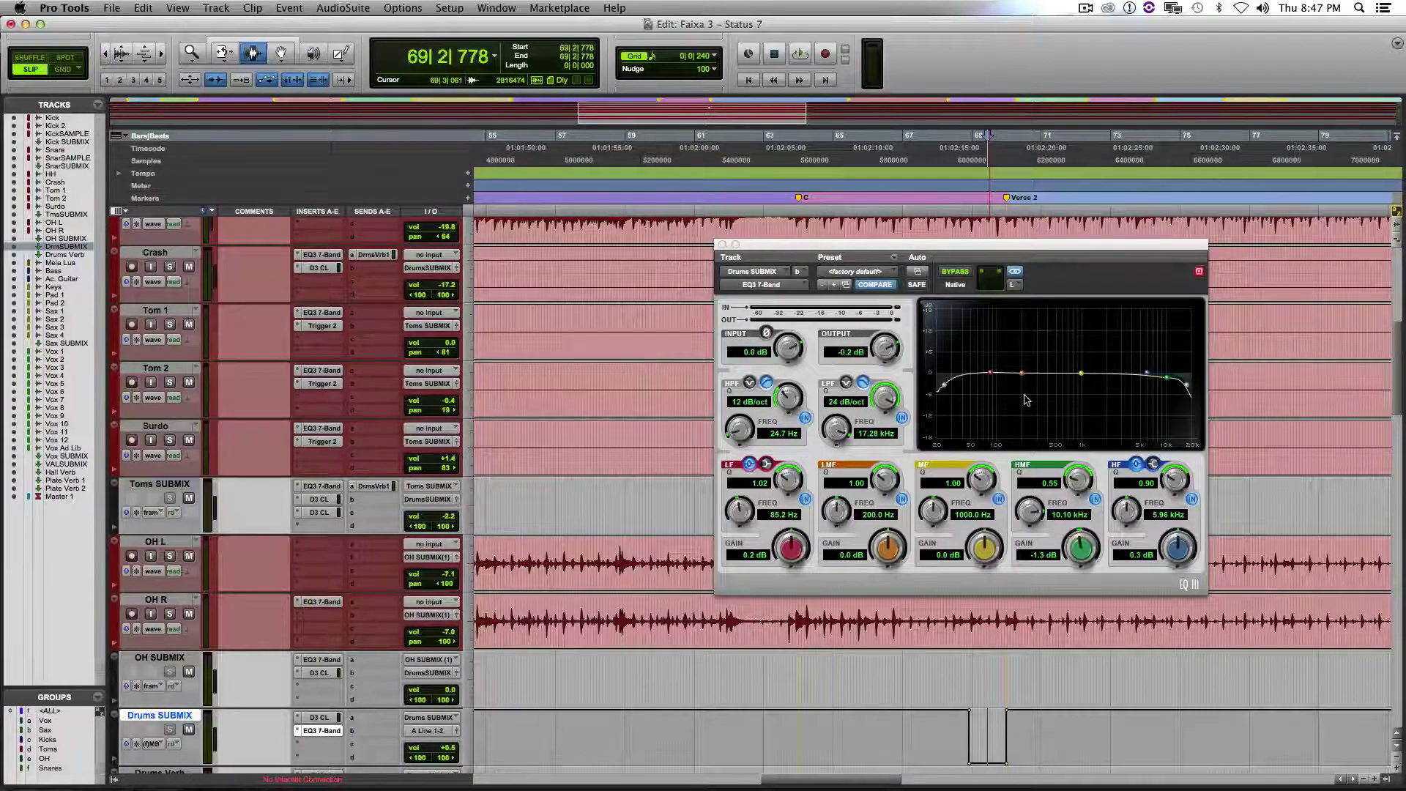
left_click(722, 244)
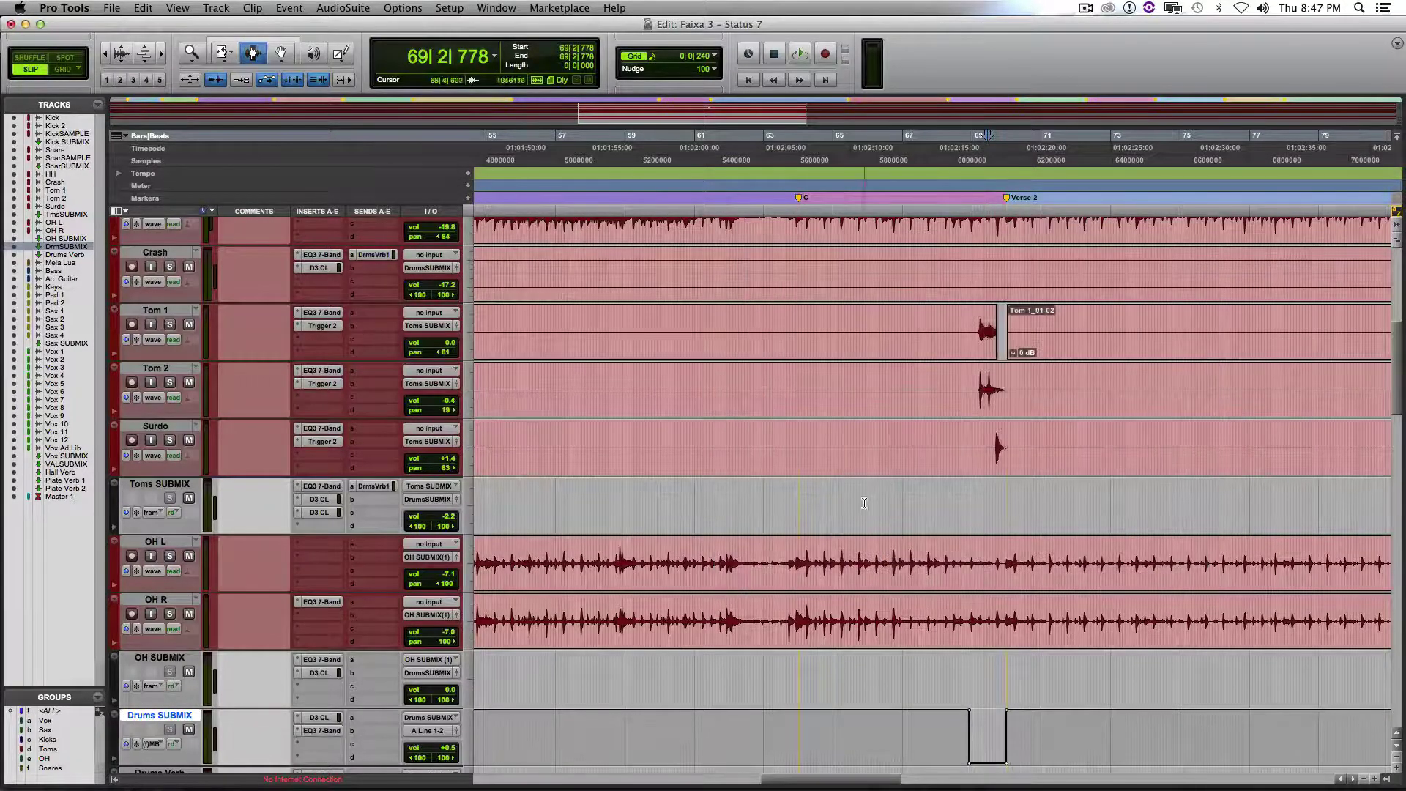
scroll(906, 501, "down", 3)
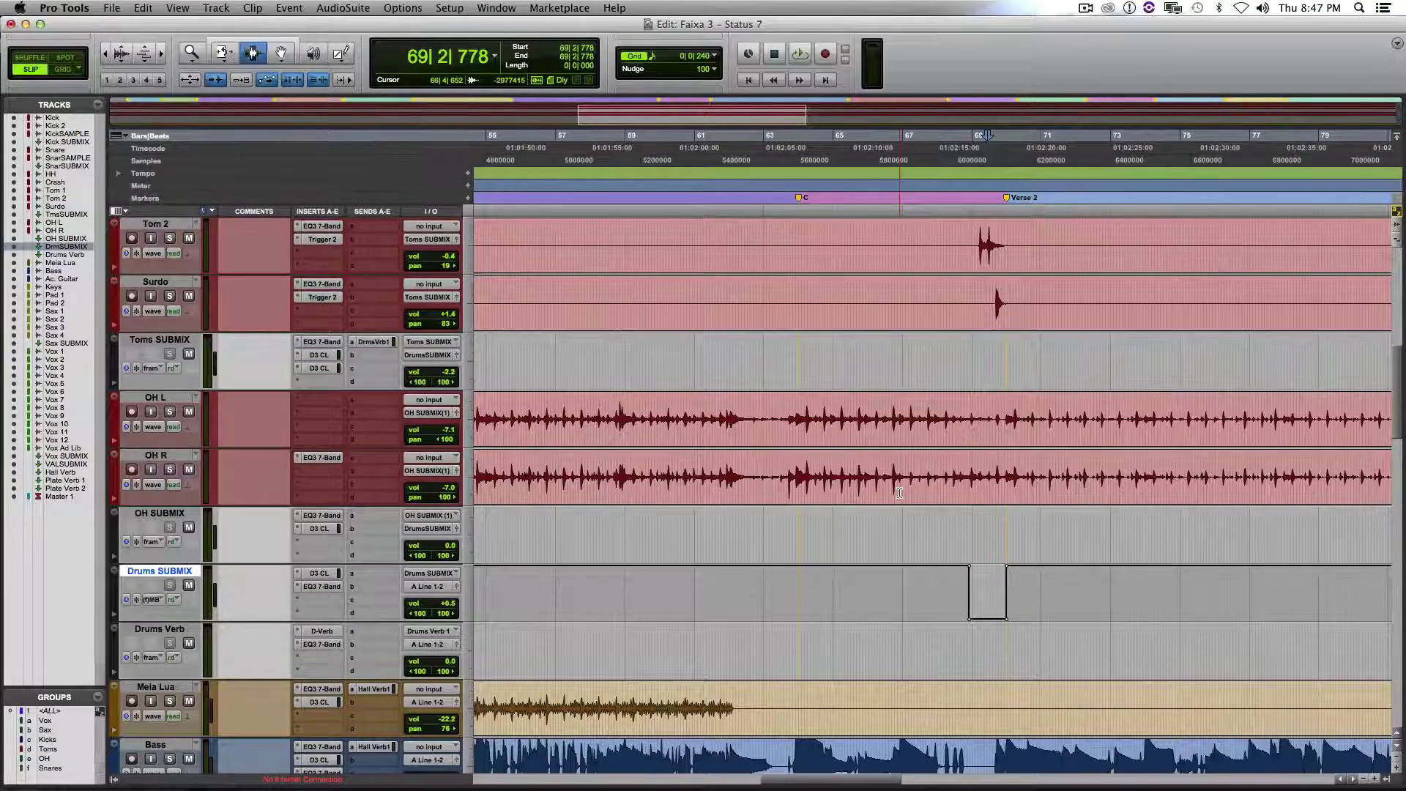
scroll(946, 503, "down", 4)
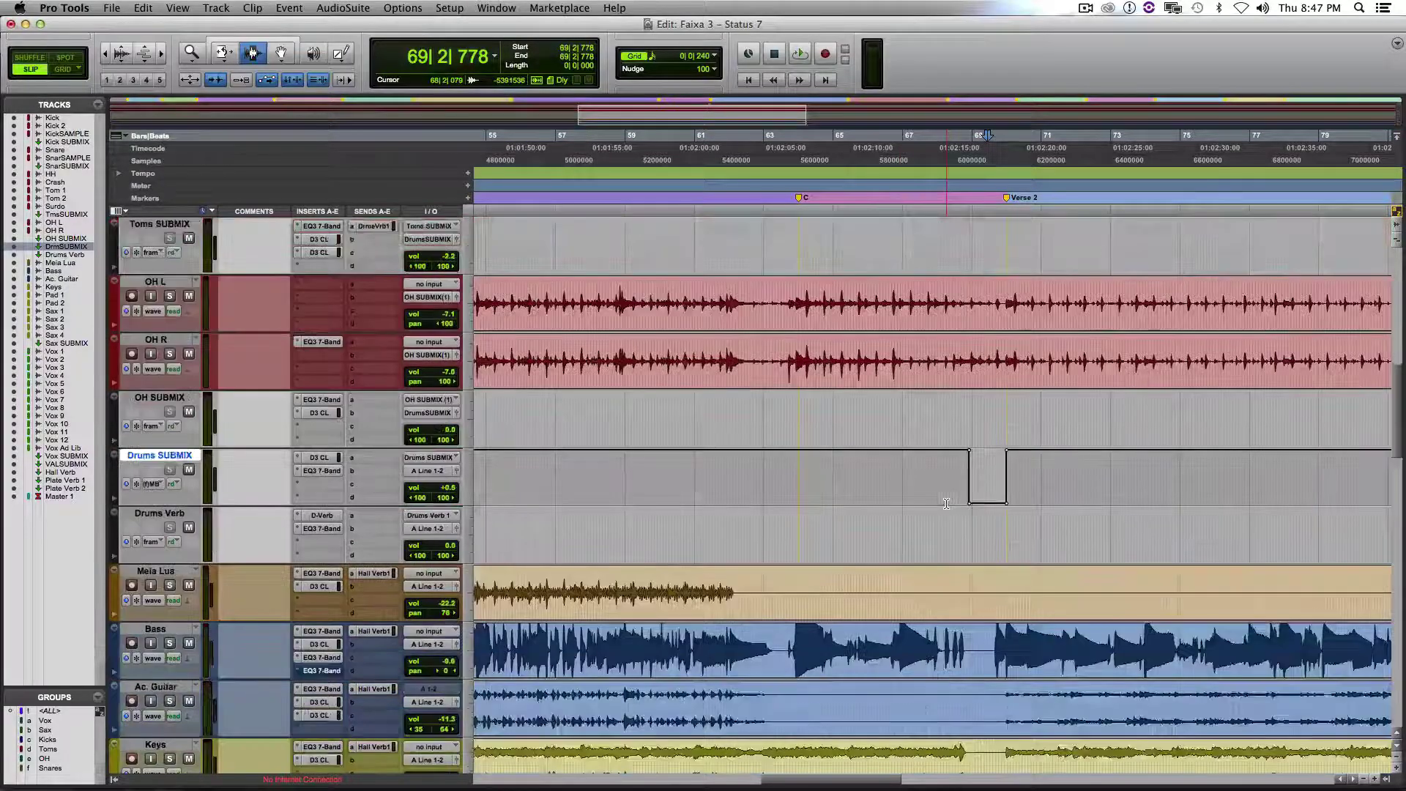